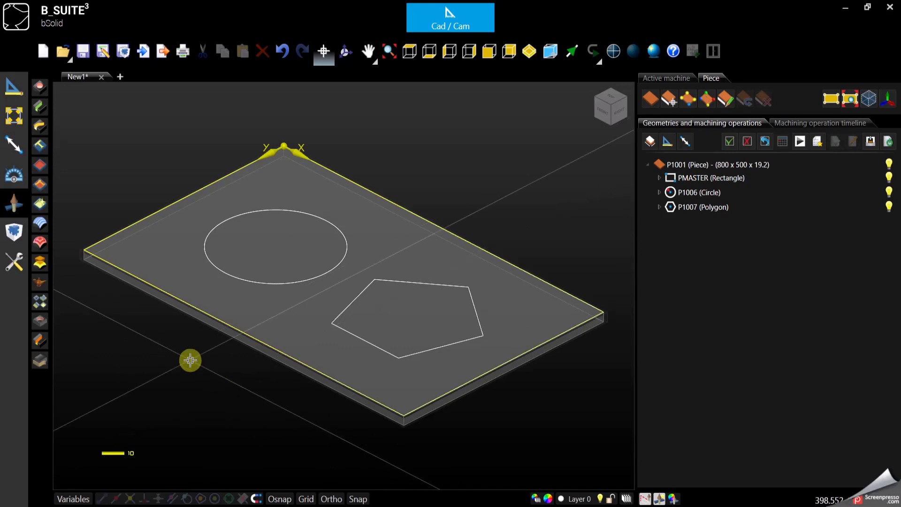
Start a new milling operation and select the PMASTER rectangle as the geometry to work, with centred tool radius correction
click(40, 127)
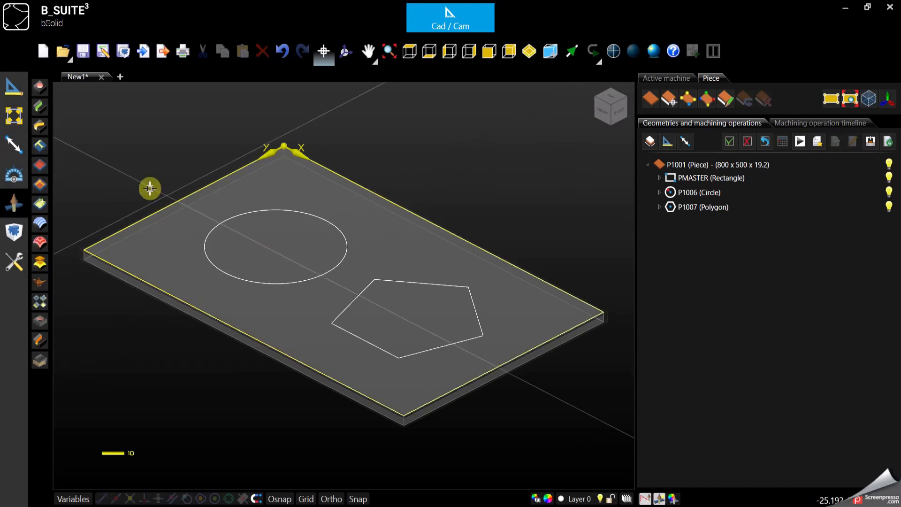
click(41, 128)
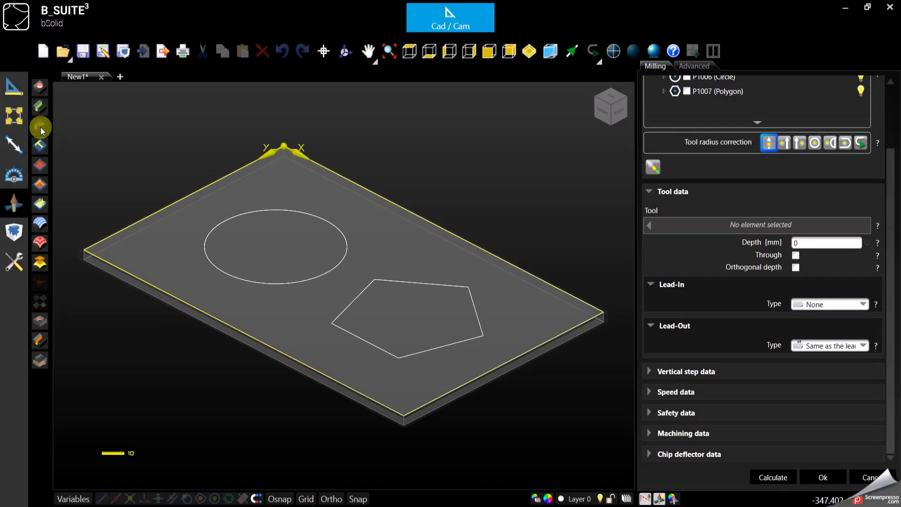
scroll(733, 199, up, 3)
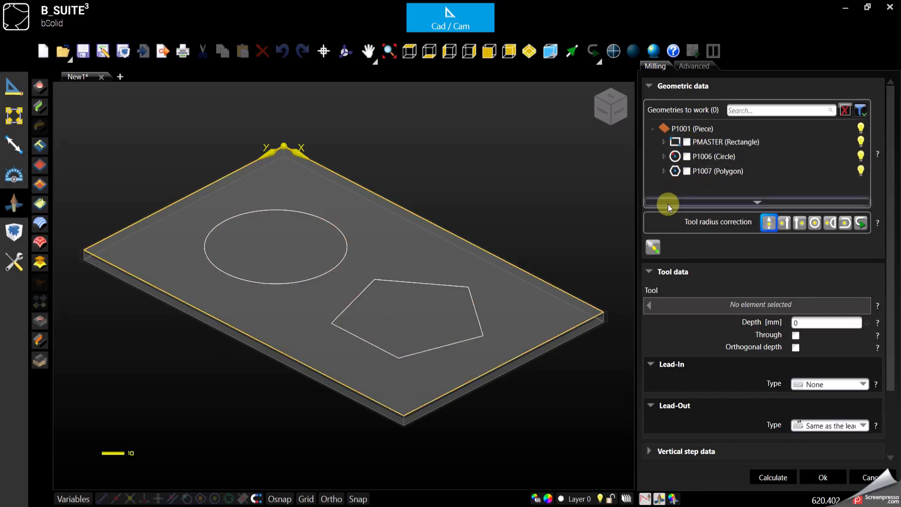
click(688, 142)
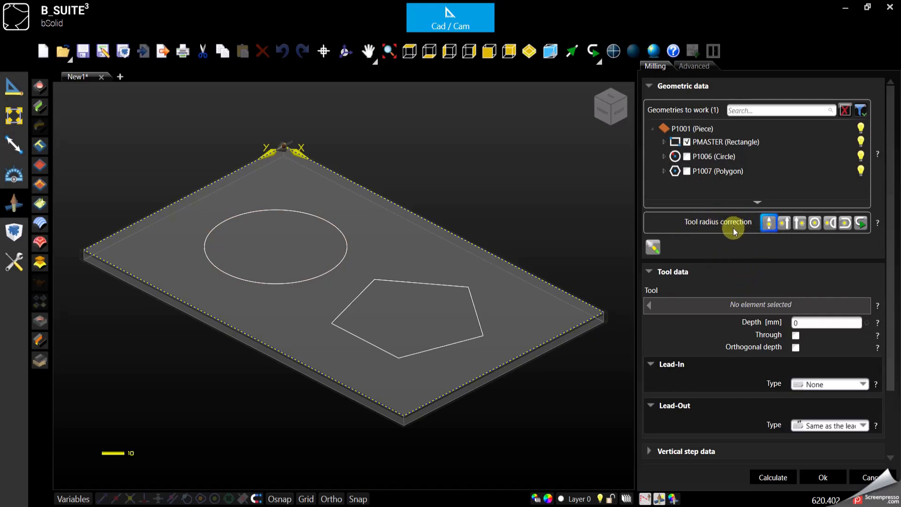
click(768, 223)
Try the different tool radius correction options in plan view and compare the tool side at the rectangle's start corner
click(408, 52)
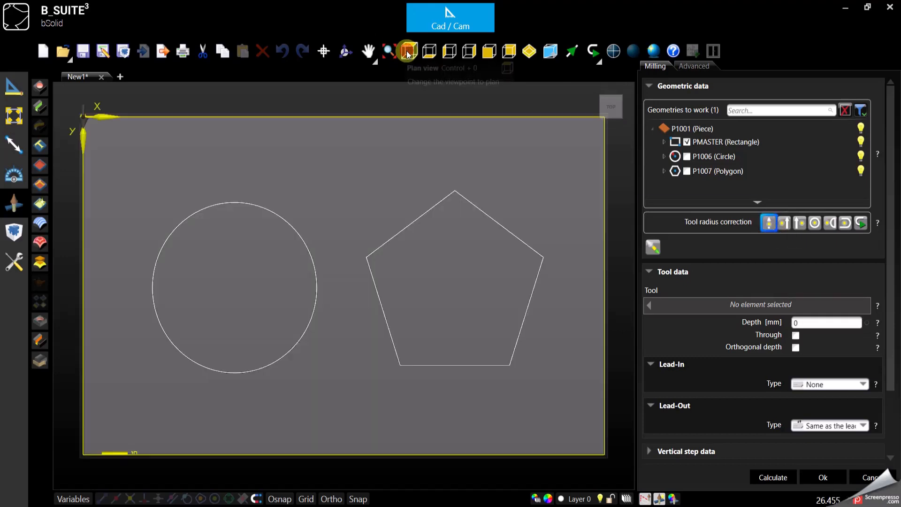
scroll(390, 211, down, 2)
scroll(179, 125, up, 2)
scroll(178, 124, up, 2)
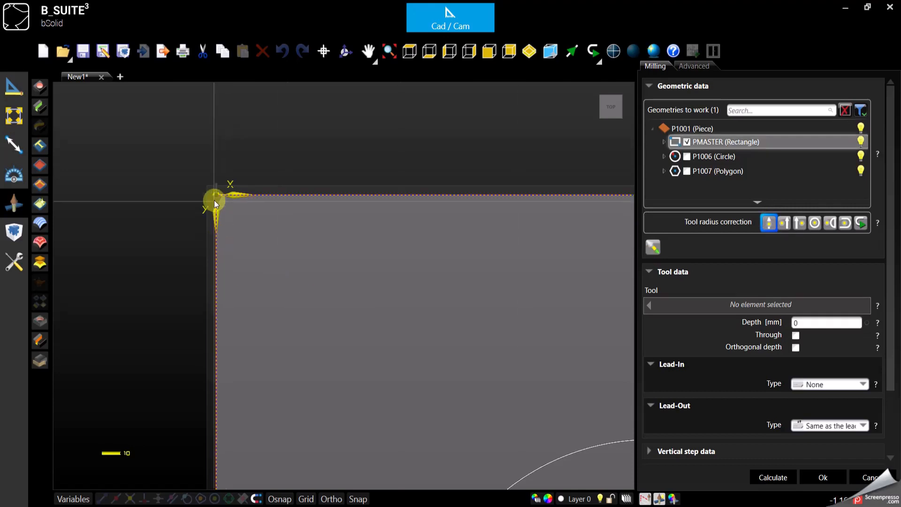
click(784, 222)
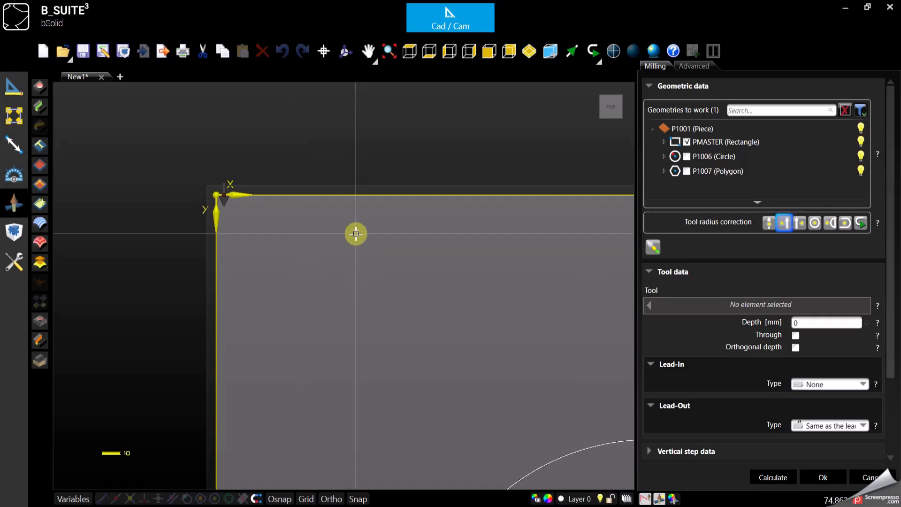
click(797, 226)
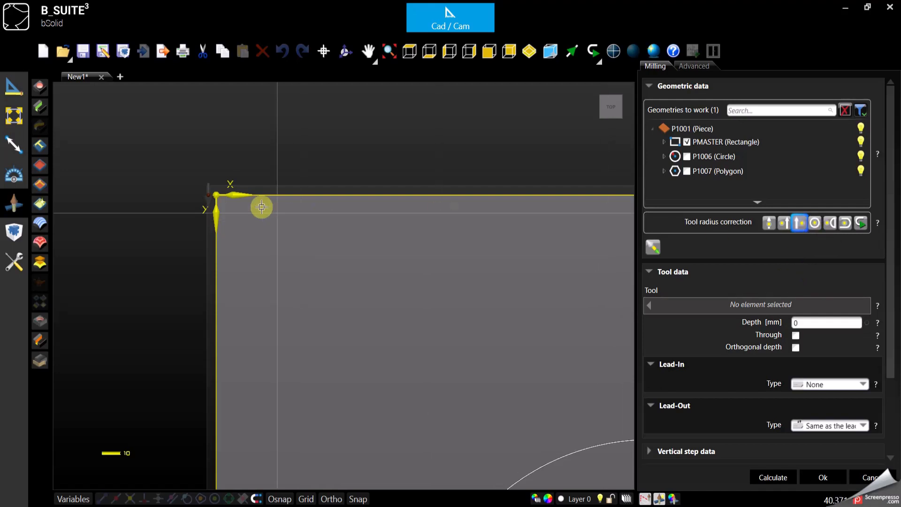
click(814, 225)
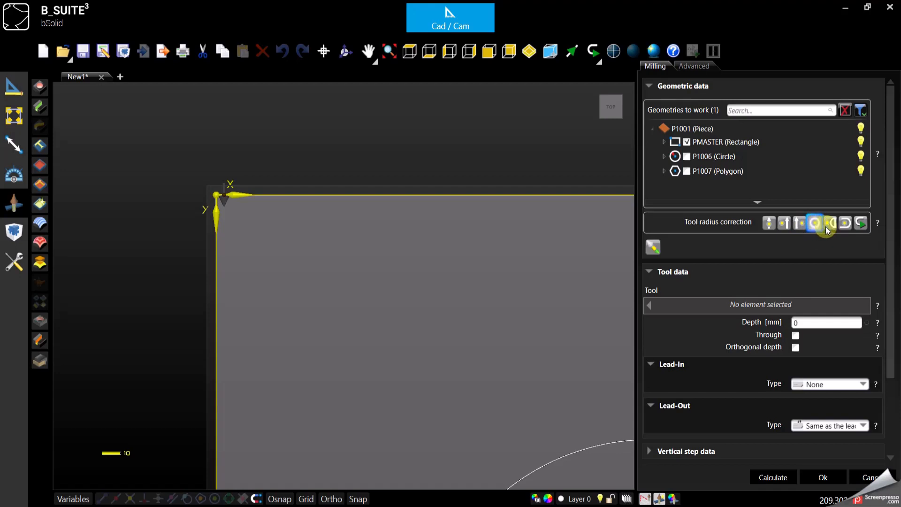
click(829, 224)
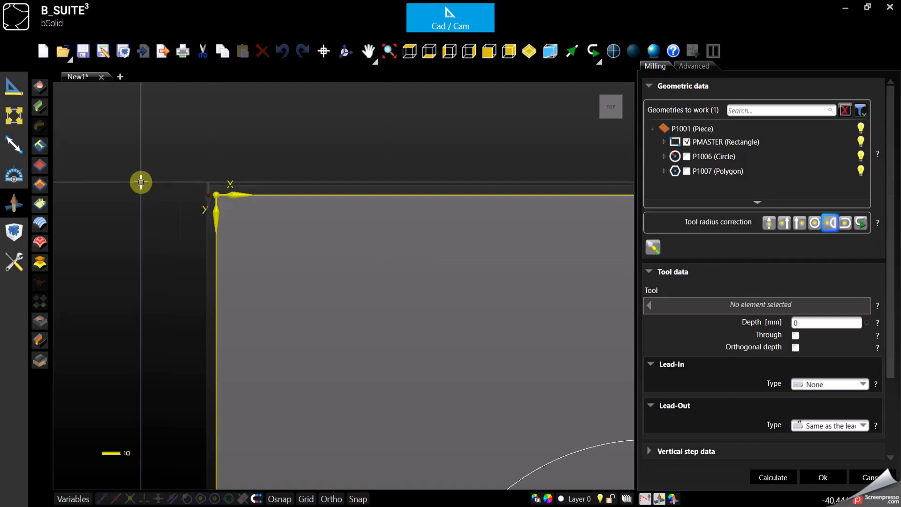
Set the tool radius correction to Right for the milling along the rectangle
scroll(182, 157, down, 2)
scroll(146, 153, down, 3)
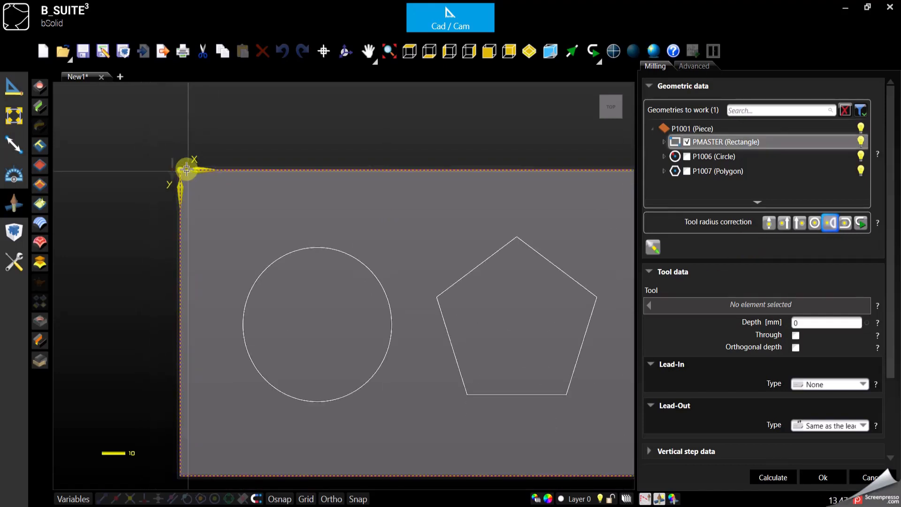
scroll(155, 153, down, 1)
scroll(196, 154, up, 1)
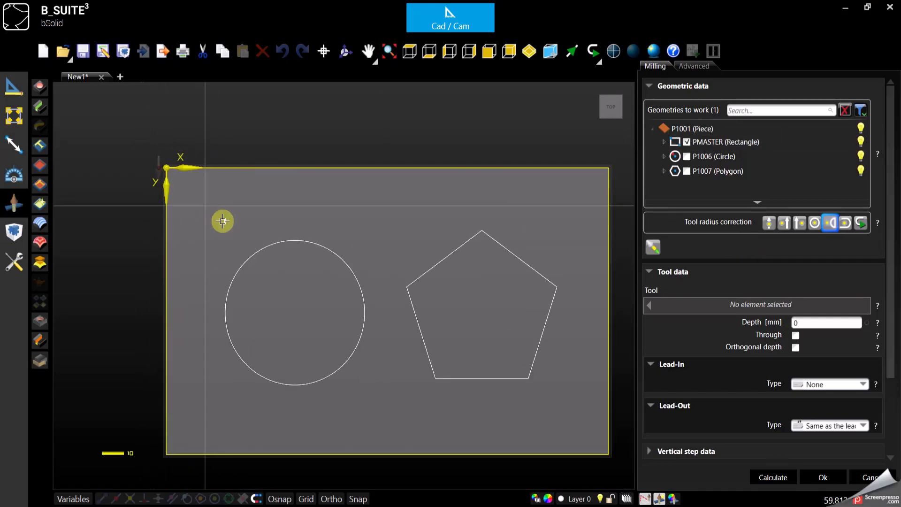
middle_drag(368, 228, 345, 216)
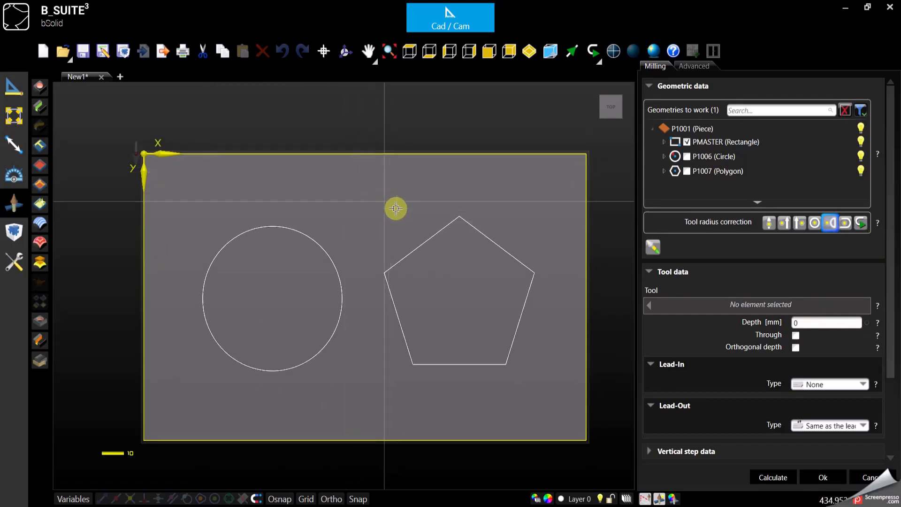
click(784, 223)
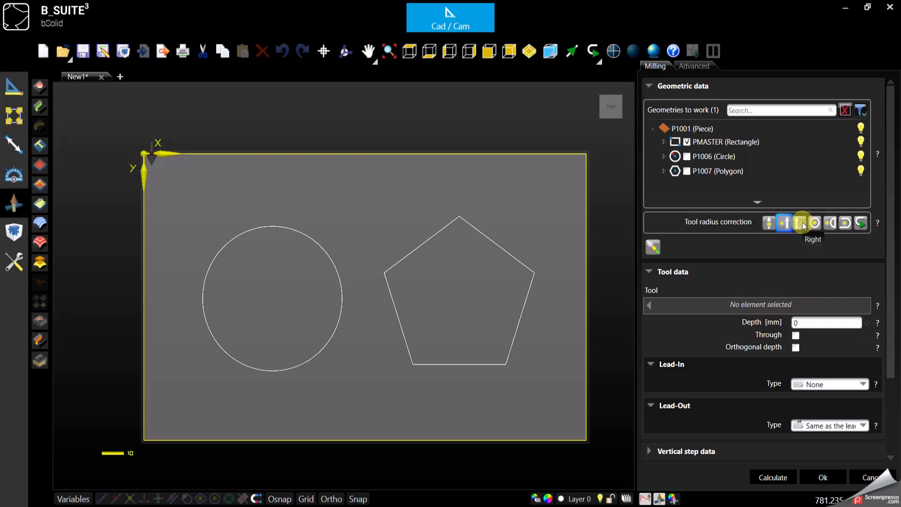
click(801, 224)
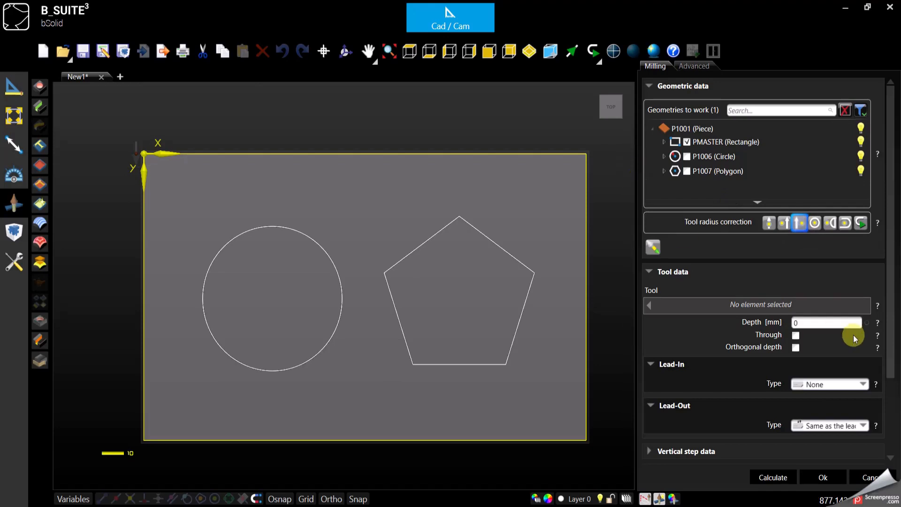
Assign the 1_2COMP tool to the milling operation and show the piece in isometric view
click(728, 311)
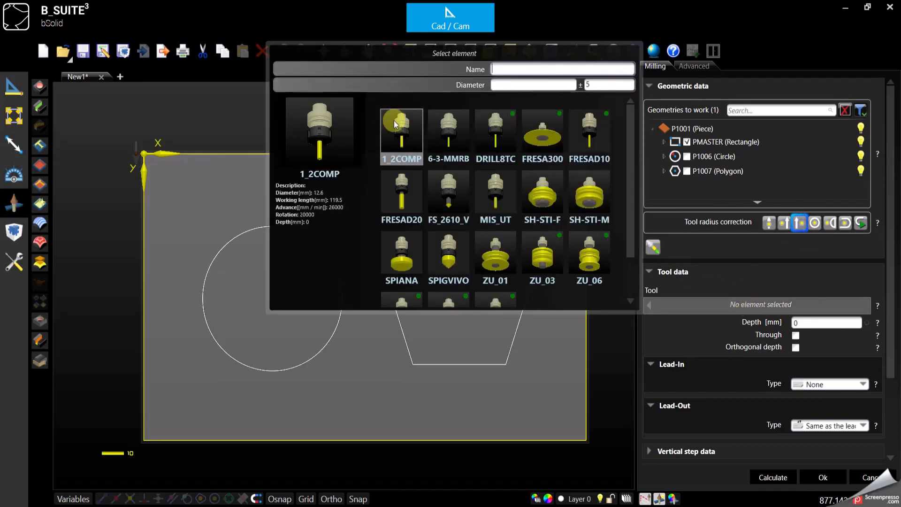
double_click(394, 124)
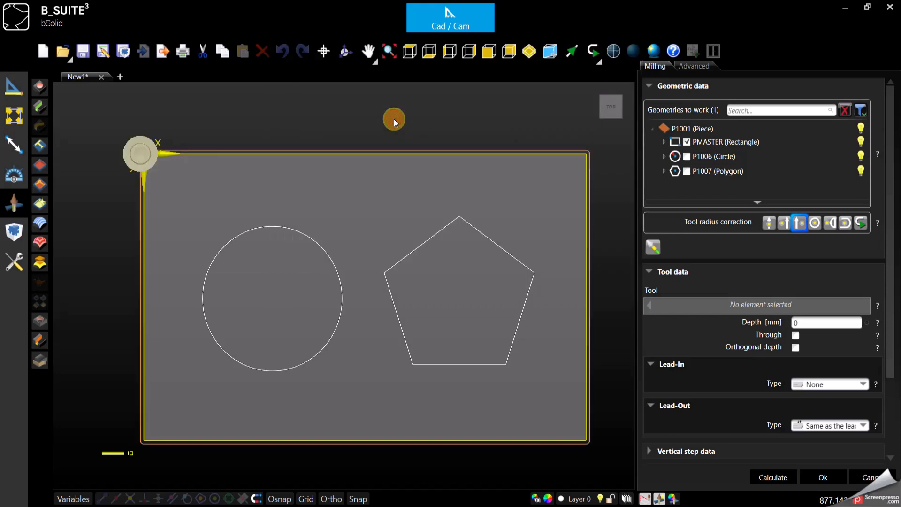
click(538, 53)
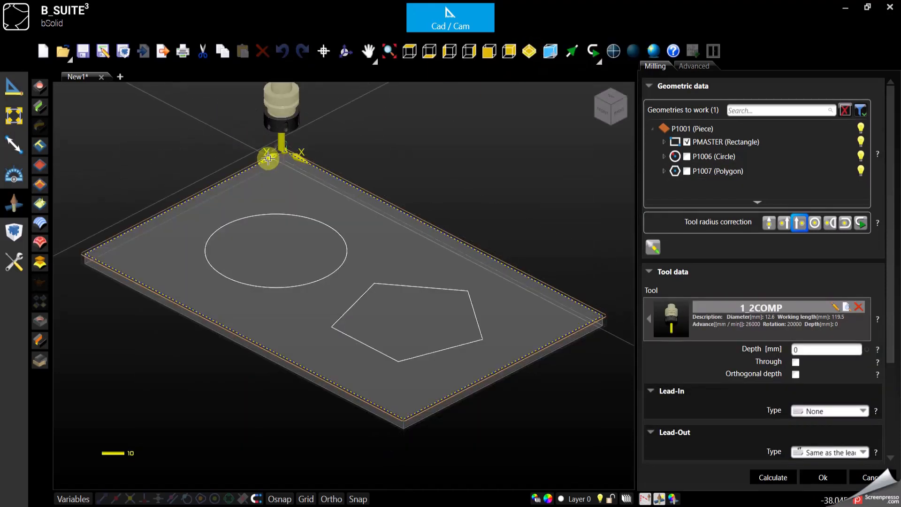
Try a milling depth of 10 mm and reset the depth to 0
click(803, 350)
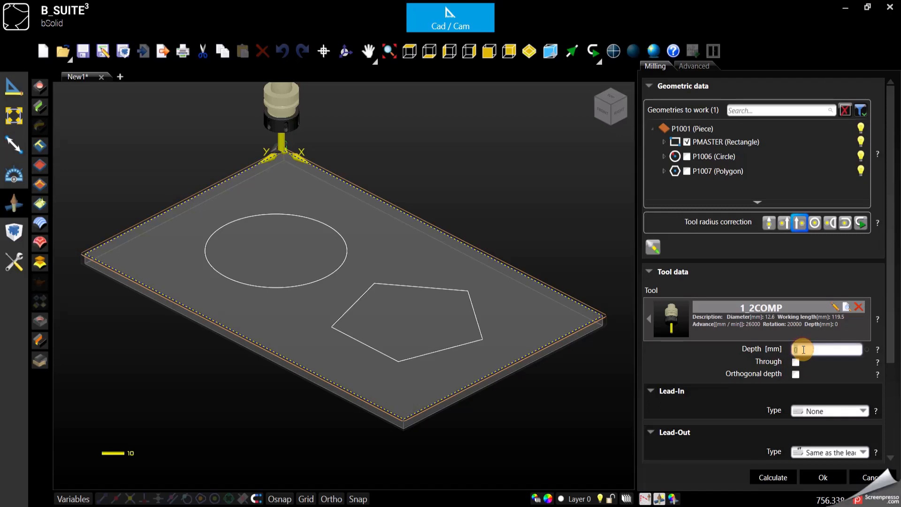
text(1)
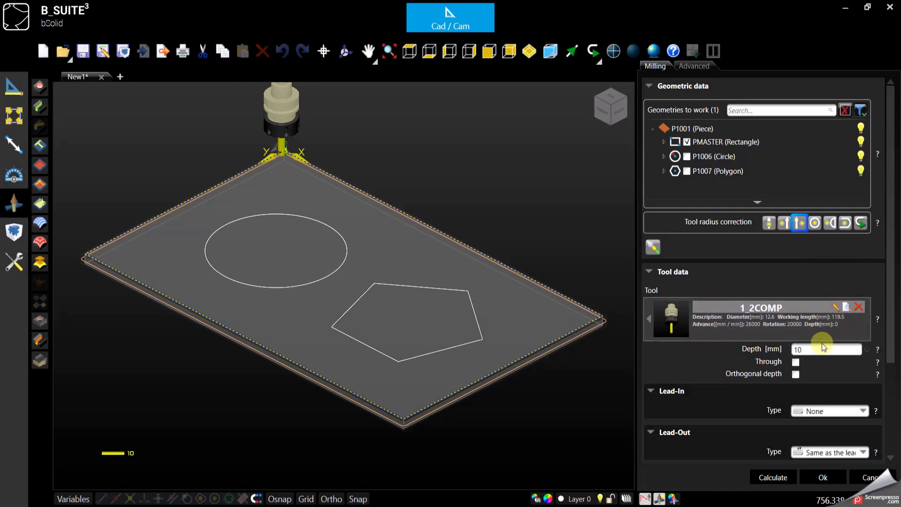
drag(823, 349, 788, 352)
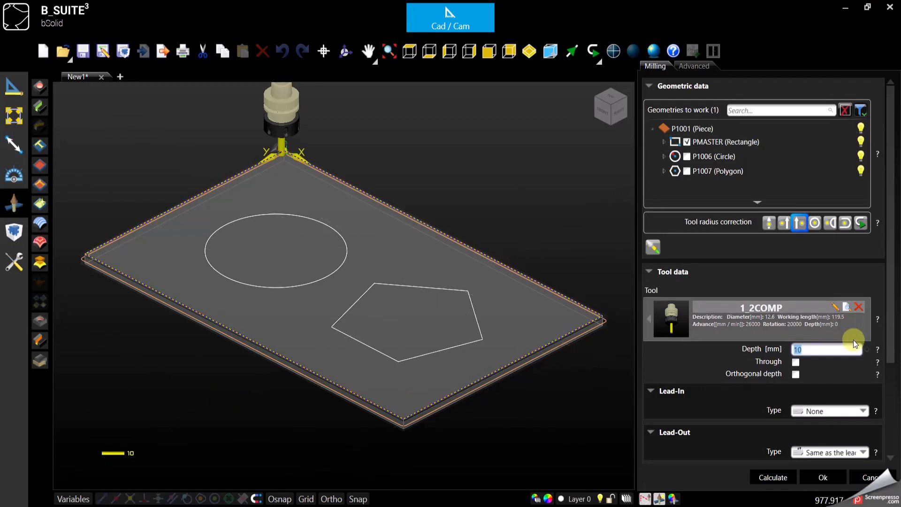
text(0)
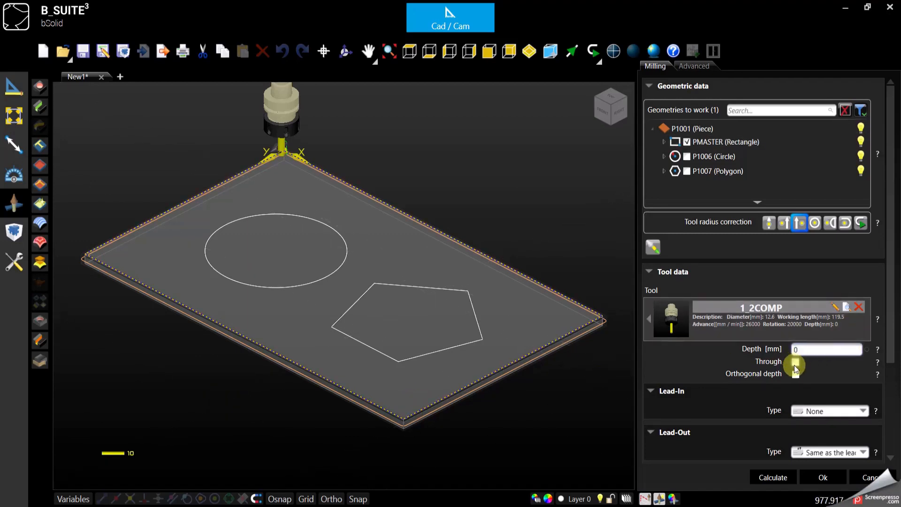
key(Return)
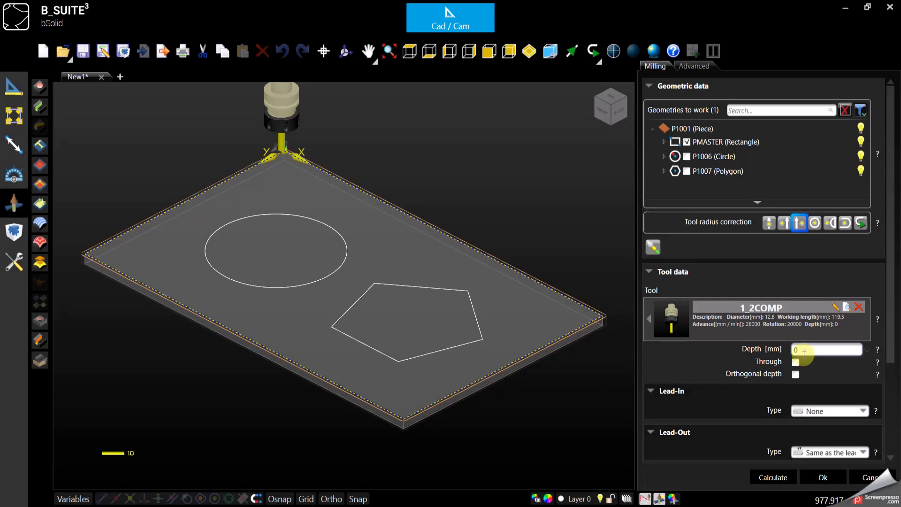
Make the milling a through cut while viewing the piece from the front at the tool
click(469, 50)
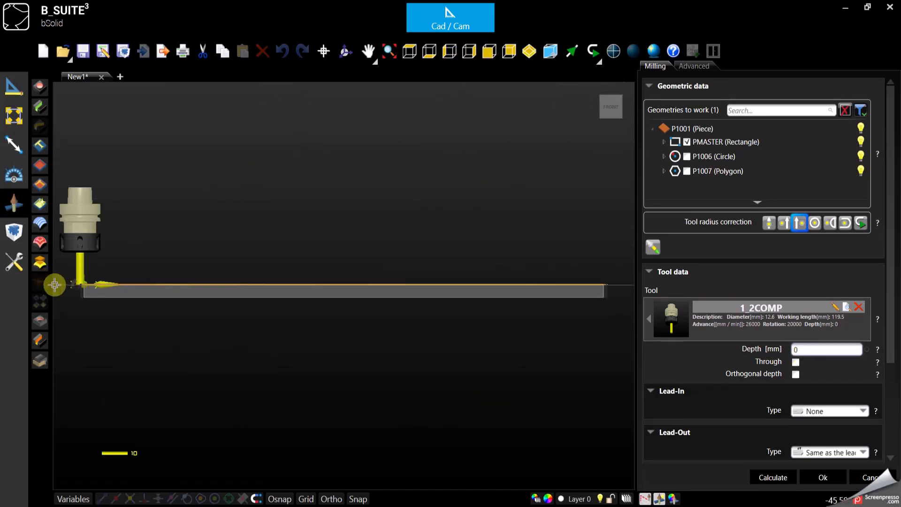
scroll(55, 284, up, 3)
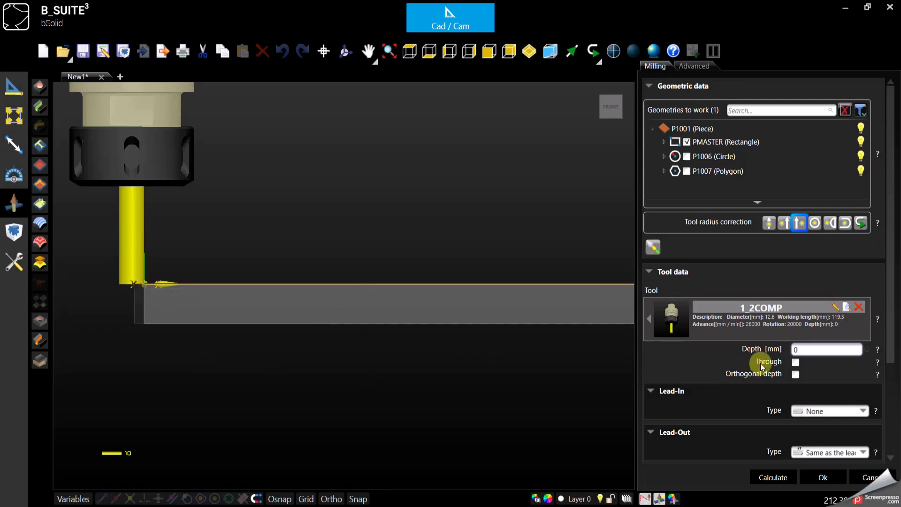
click(796, 362)
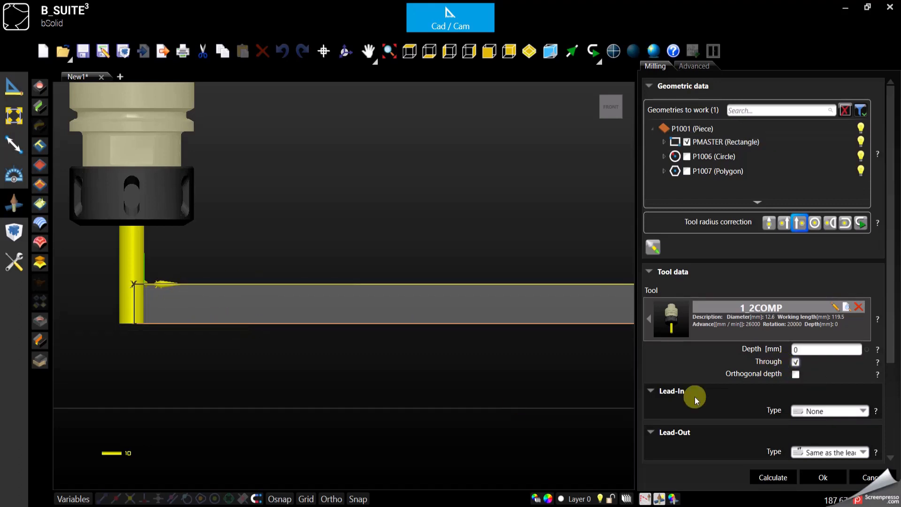
Try extra through-cut depths of 1 mm and 5 mm and reset the depth to 0
double_click(815, 348)
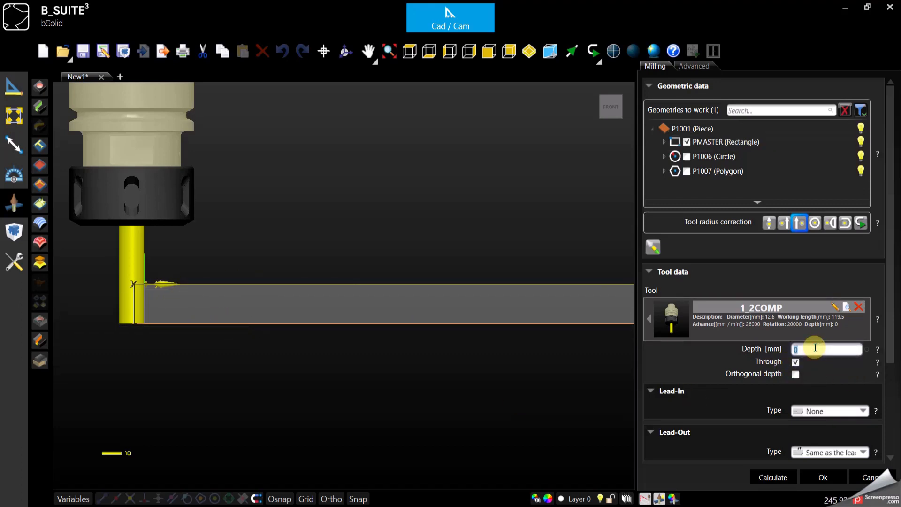
text(1)
double_click(809, 350)
text(5)
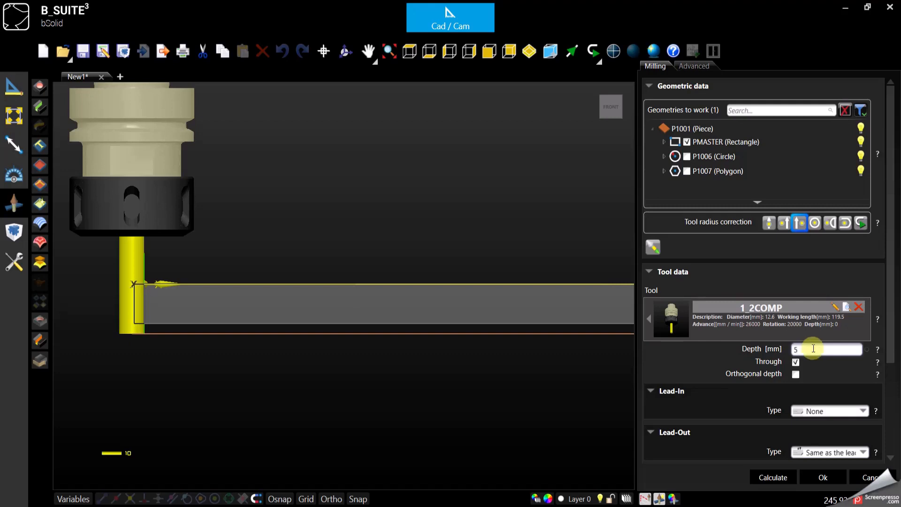
key(BackSpace)
text(0)
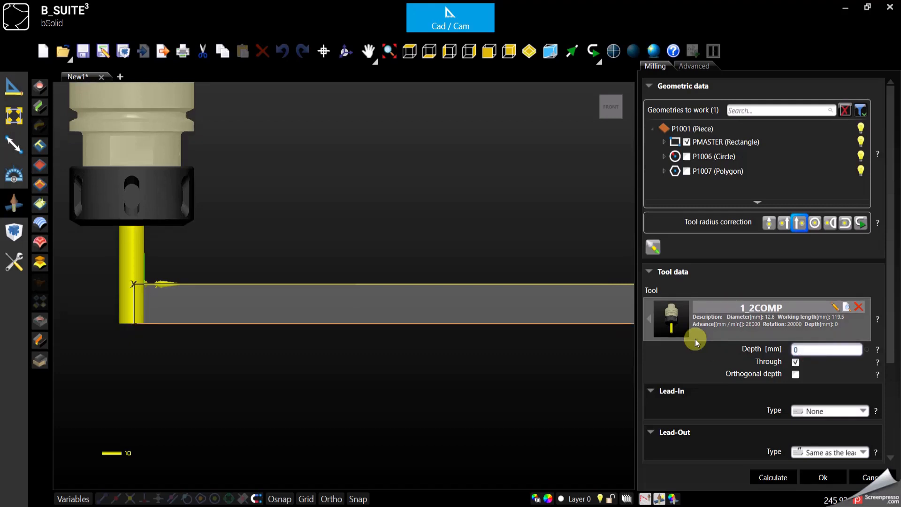
Set the through-cut depth to 1 mm and create the milling operation
double_click(800, 349)
text(1)
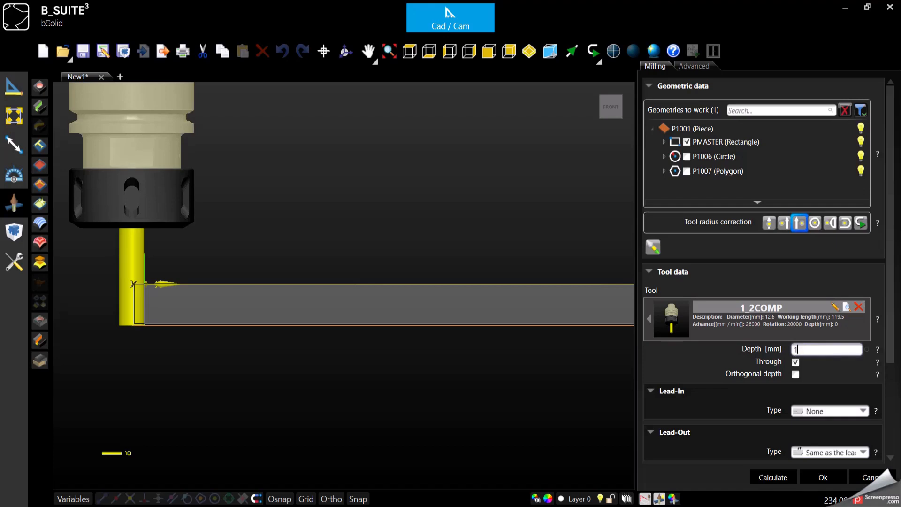
click(530, 50)
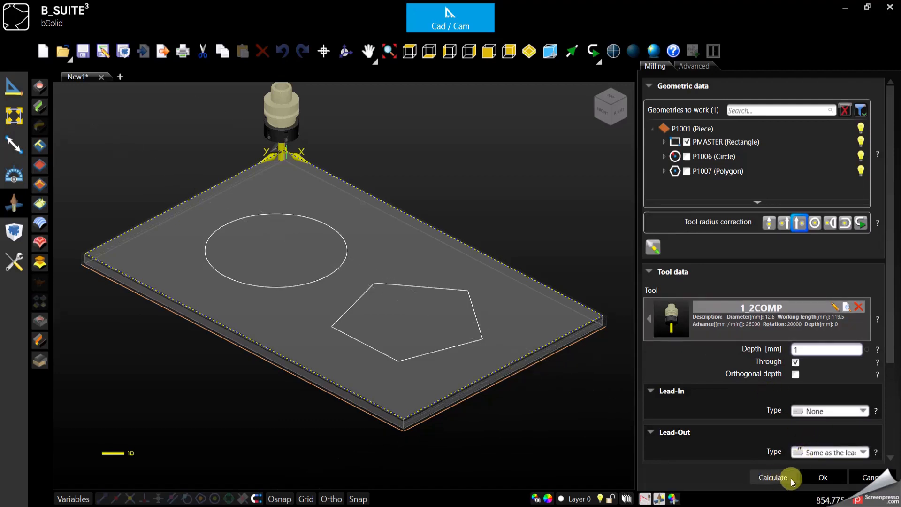
click(811, 479)
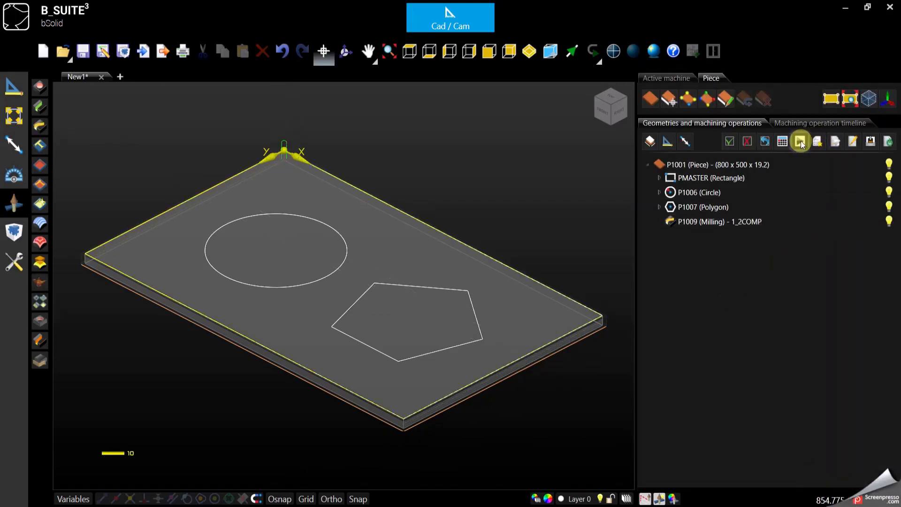
Run the machining simulation of the rectangle's milling, stop it and close the simulation
click(801, 141)
click(691, 291)
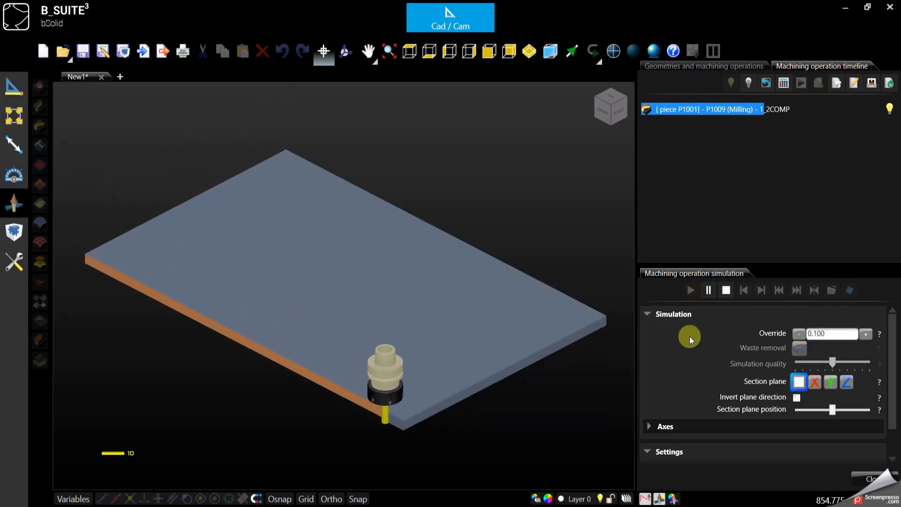
click(728, 289)
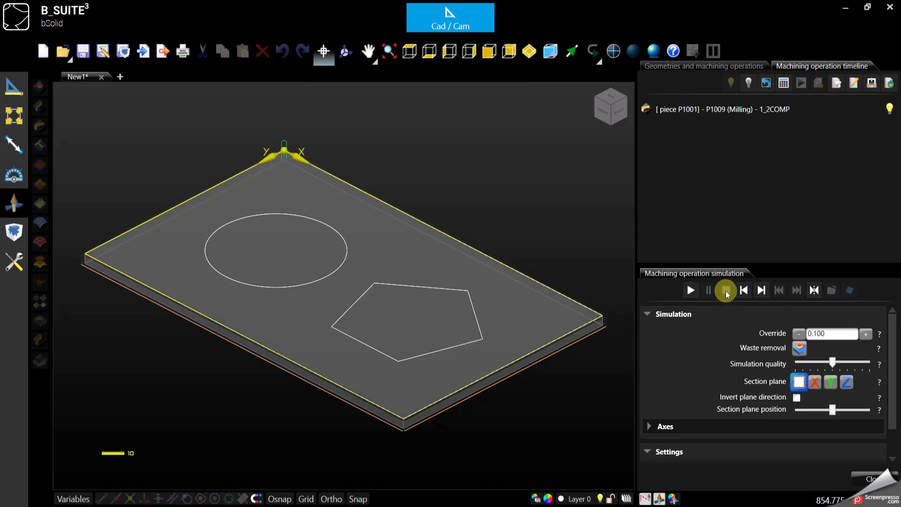
click(877, 479)
Reopen the rectangle's milling for editing, reverse its machining direction and set the tool radius correction to outside the contour
click(702, 224)
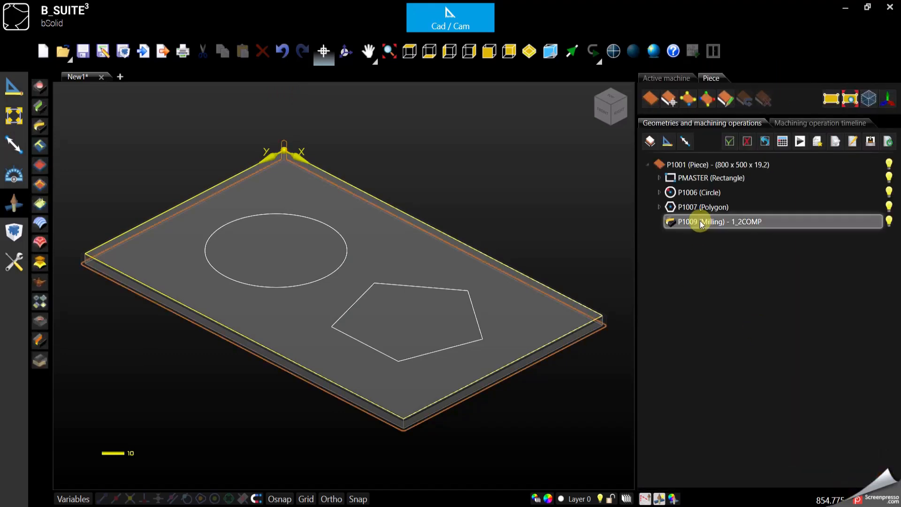
double_click(703, 223)
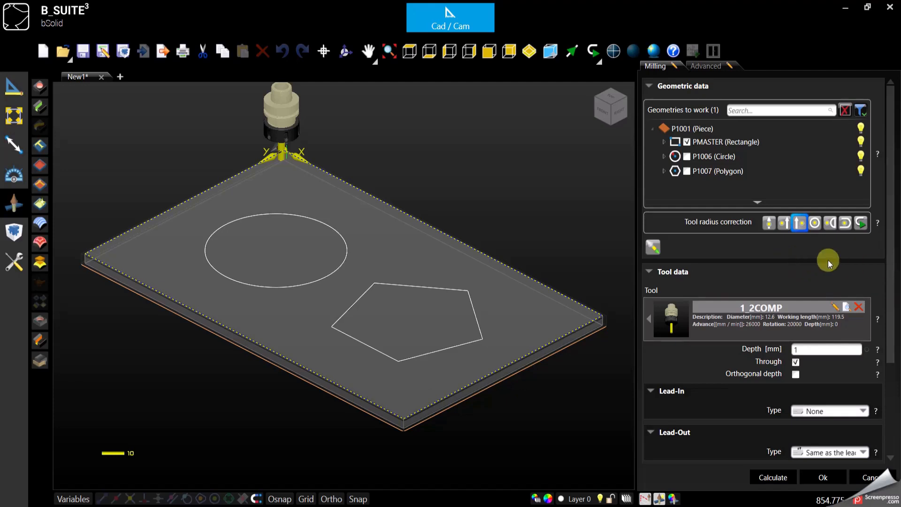
click(859, 224)
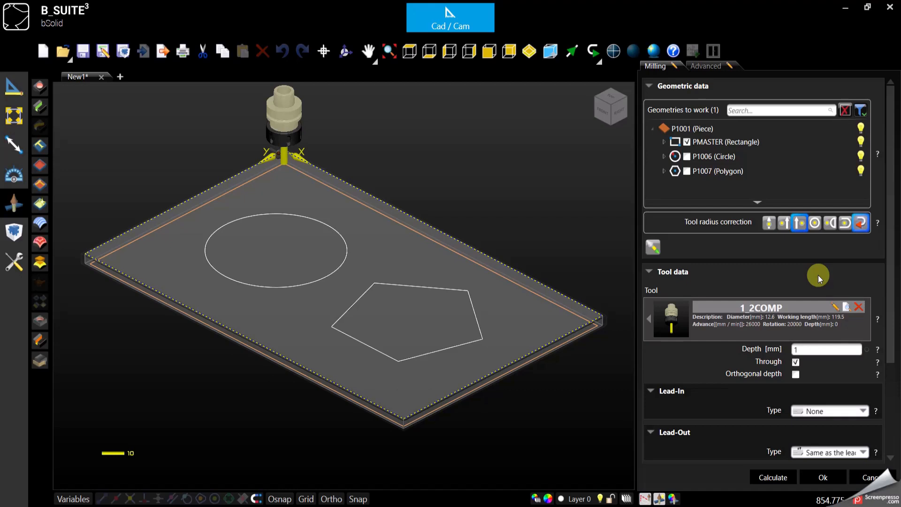
click(829, 223)
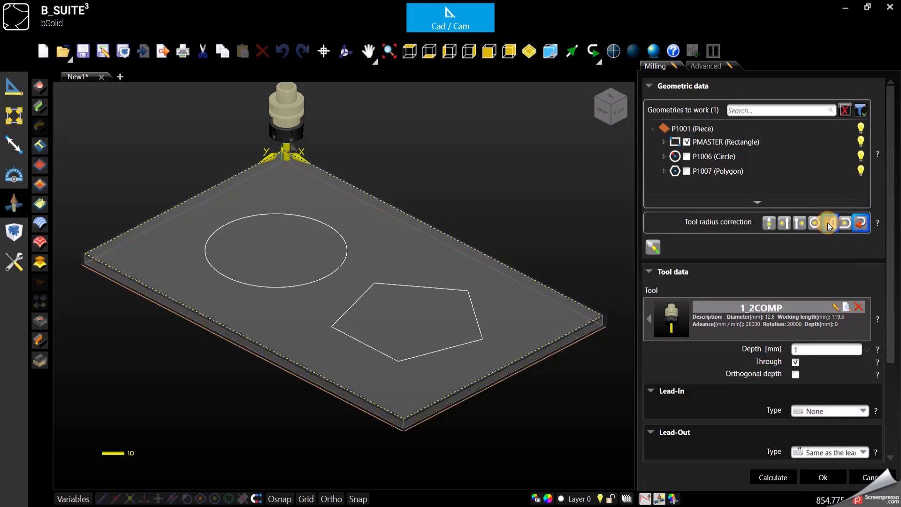
Compare both machining directions with the outside radius correction and leave the direction reversal off
click(863, 222)
click(863, 223)
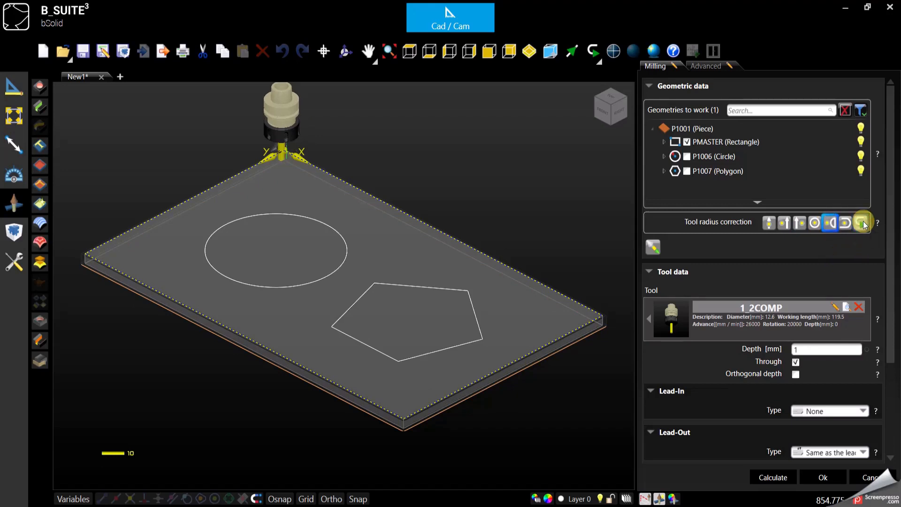
click(864, 222)
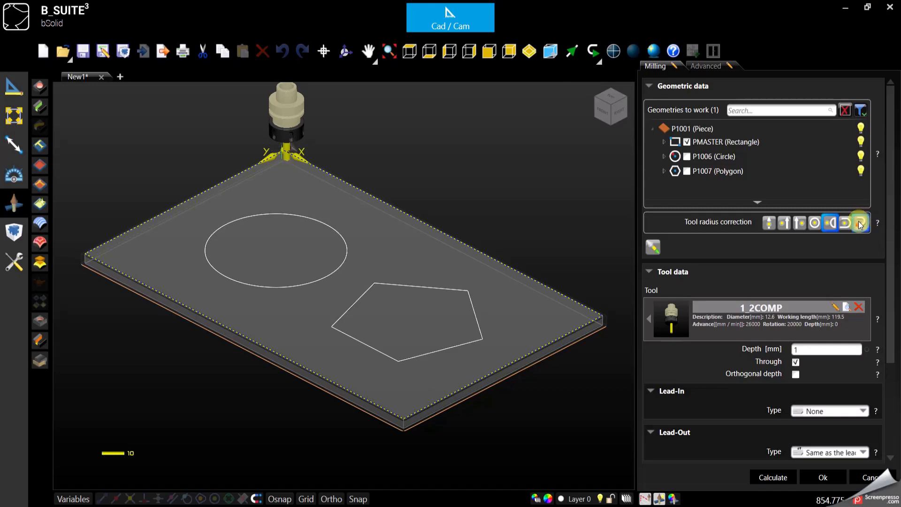
click(859, 223)
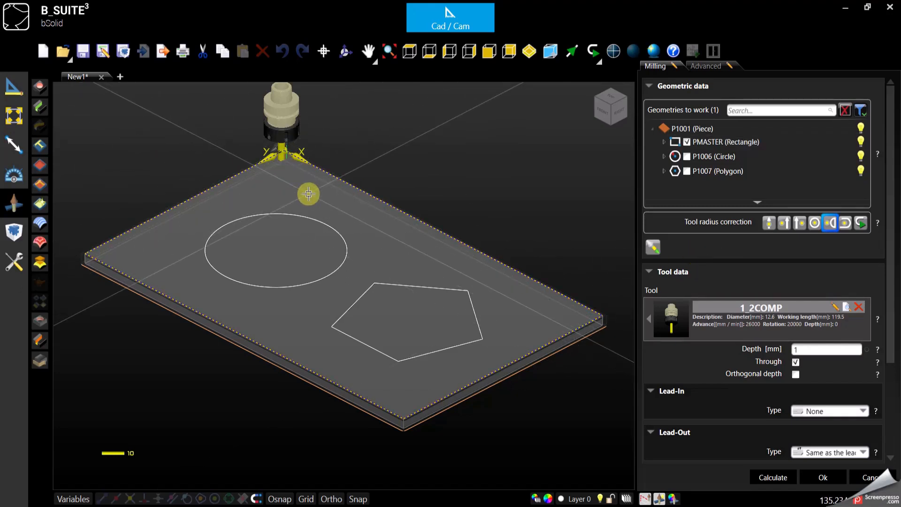
Move the milling's start point to about the middle of the rectangle's front long edge and recalculate the toolpath
click(654, 247)
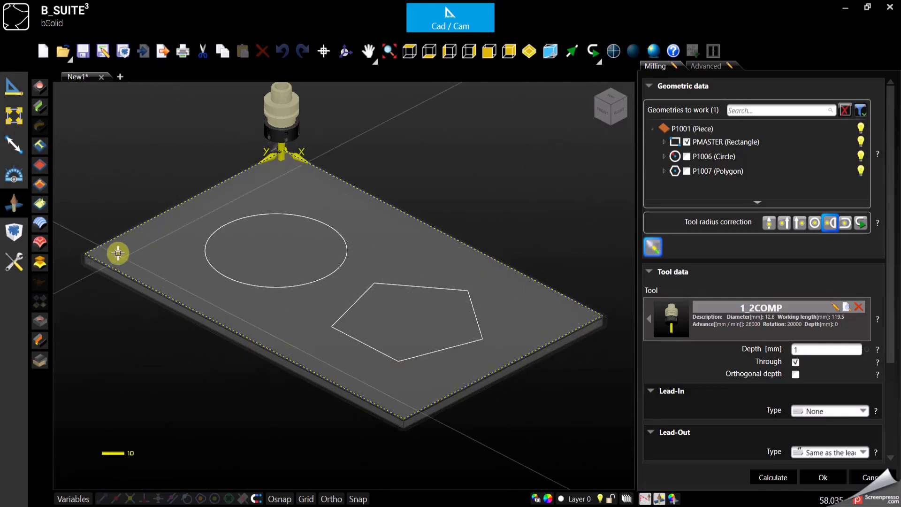
click(241, 335)
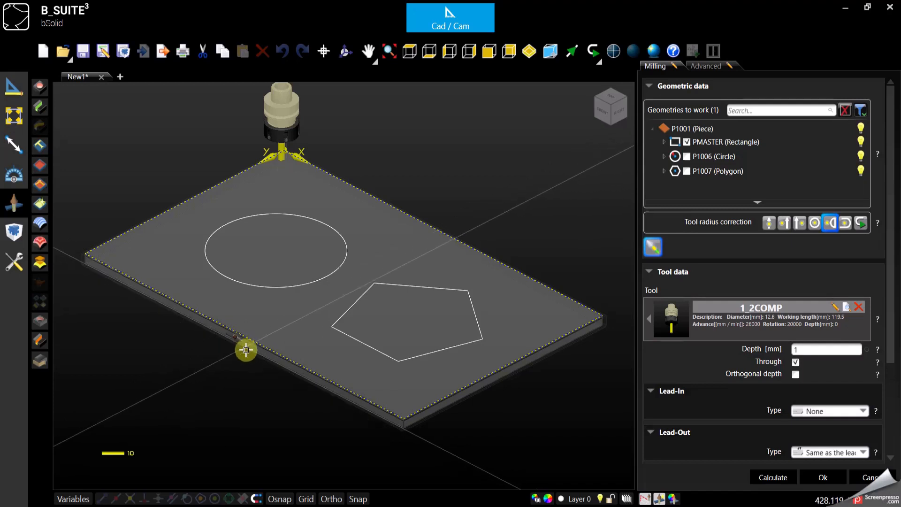
click(788, 474)
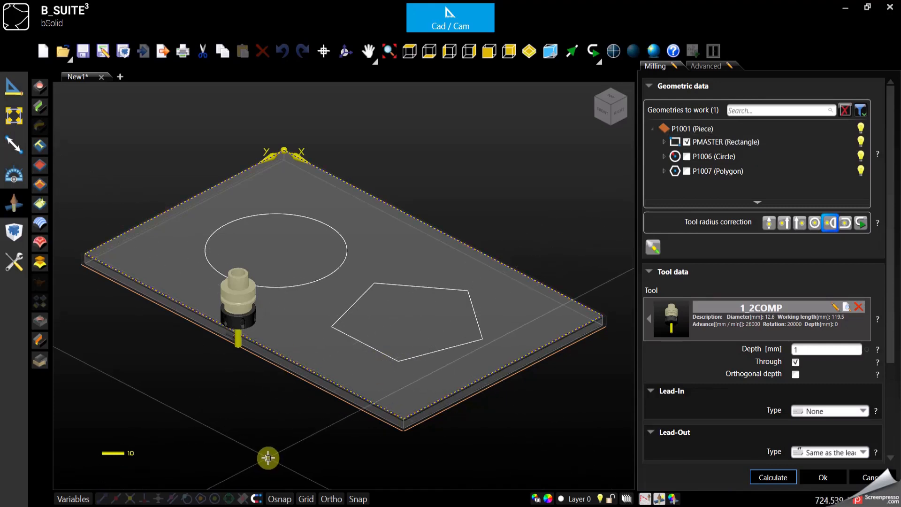
Try a Line lead-in for the milling, apply it and inspect the approach path from above
scroll(770, 282, down, 2)
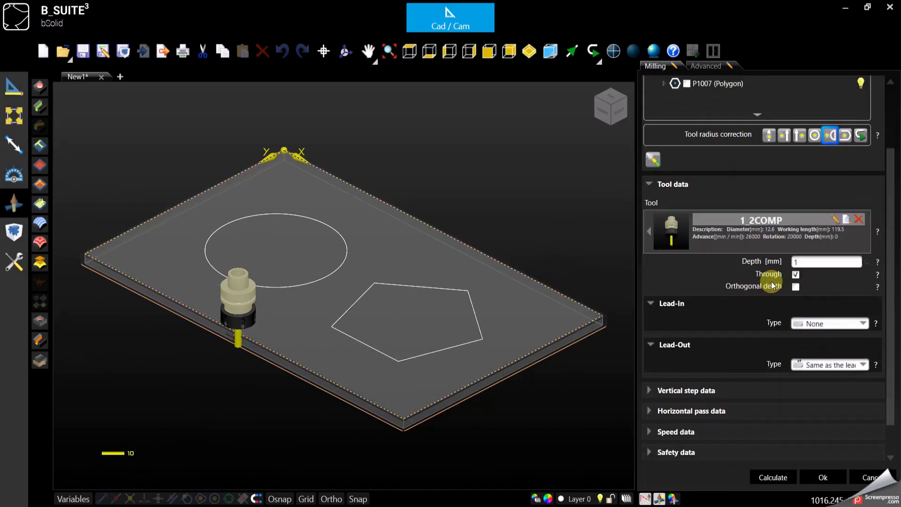
double_click(812, 262)
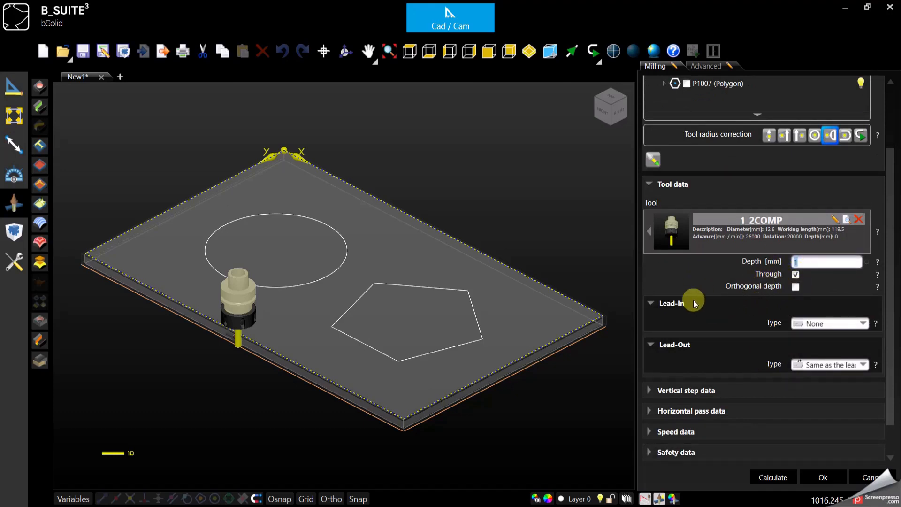
click(825, 324)
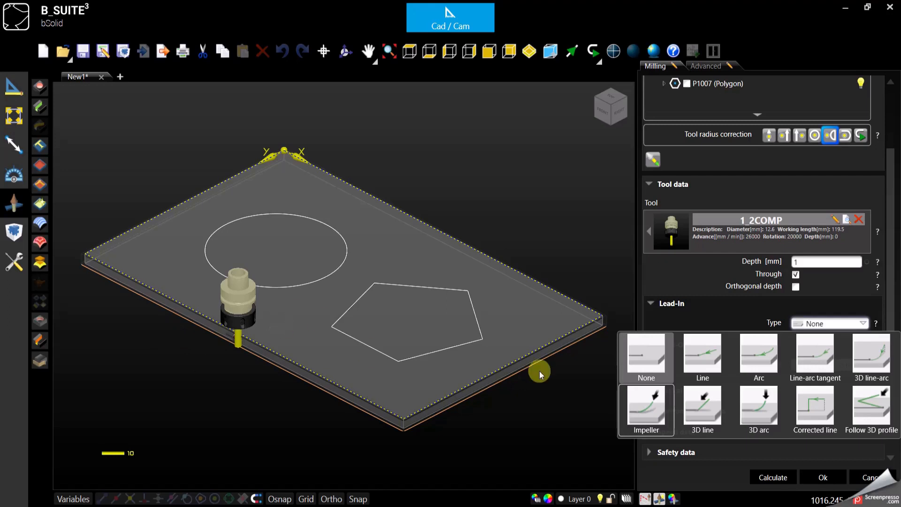
click(709, 364)
scroll(215, 347, up, 5)
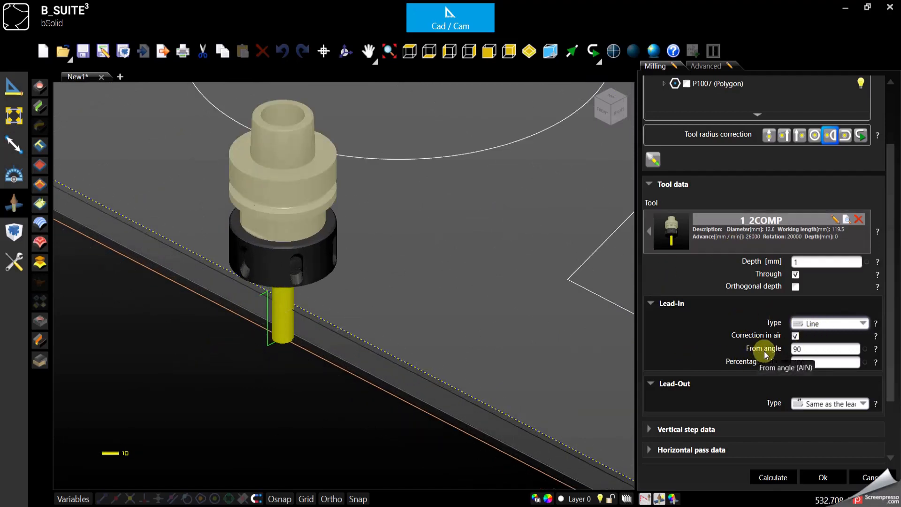
click(813, 479)
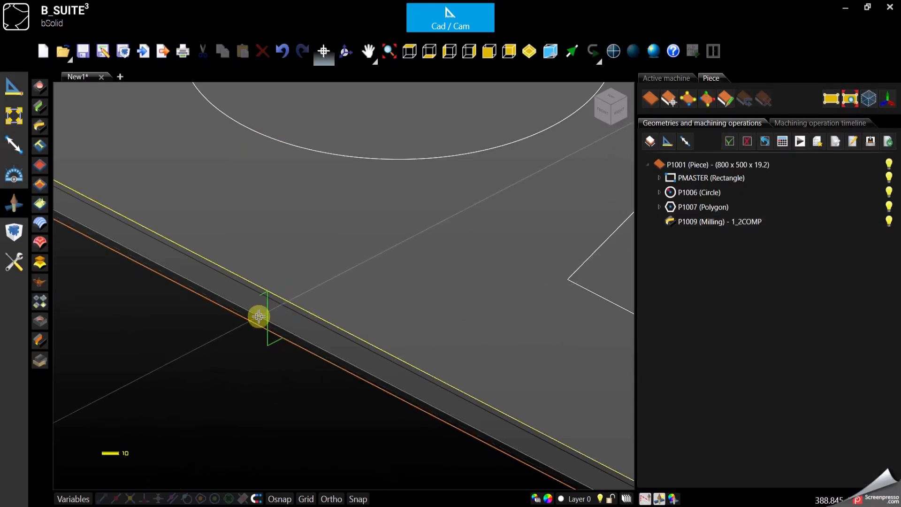
click(412, 17)
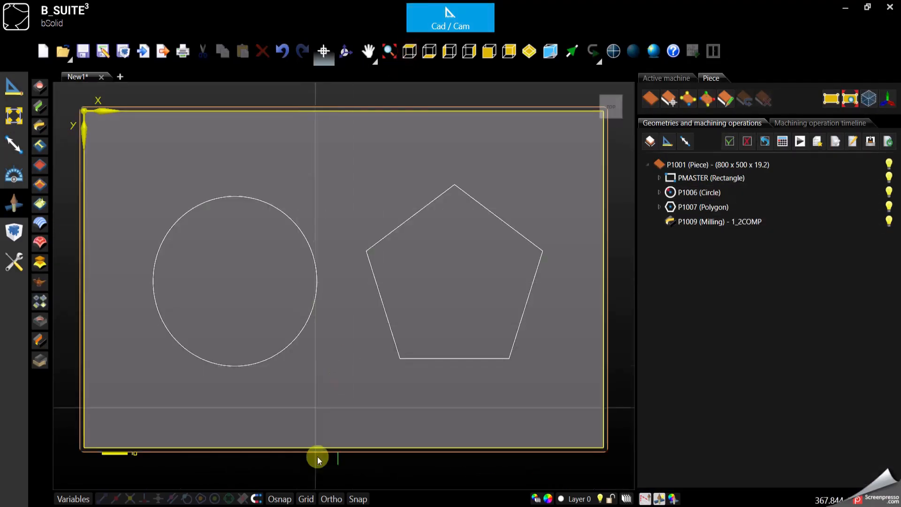
scroll(316, 476, up, 5)
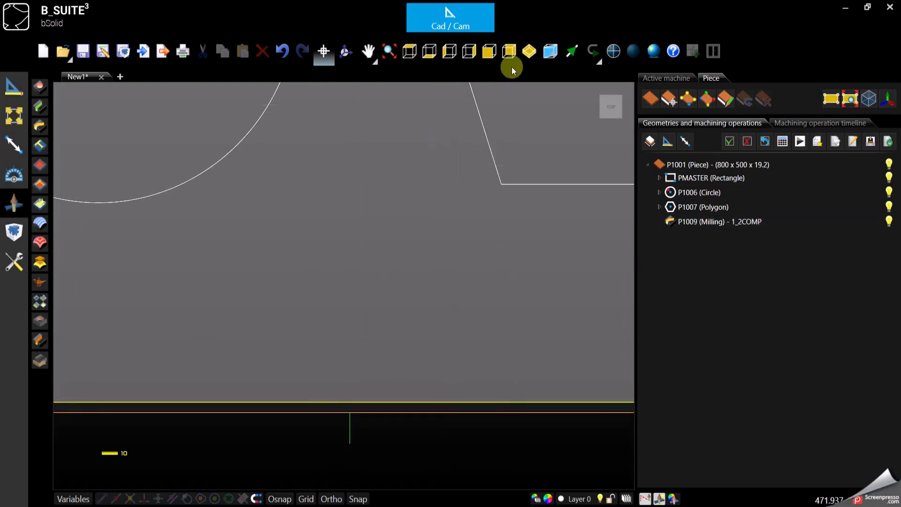
click(529, 50)
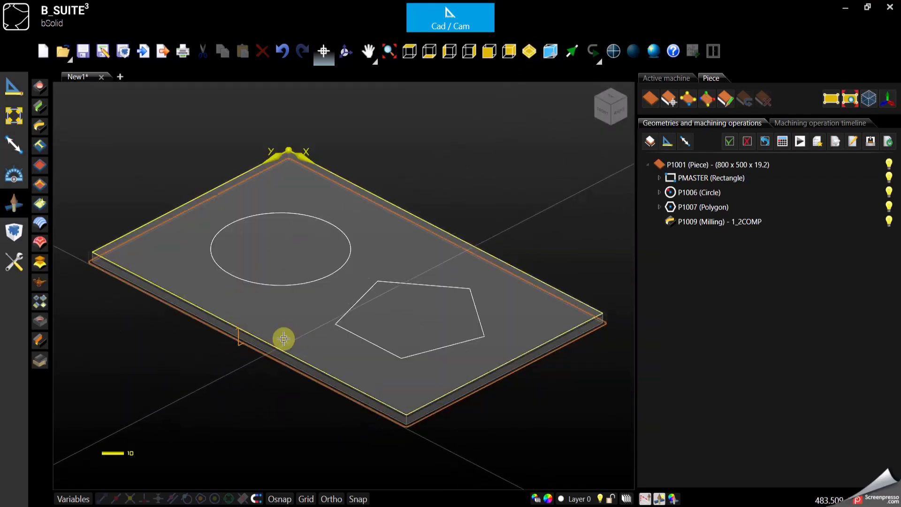
Try an Arc lead-in with a from angle of 45, apply it and inspect the path from above
double_click(772, 222)
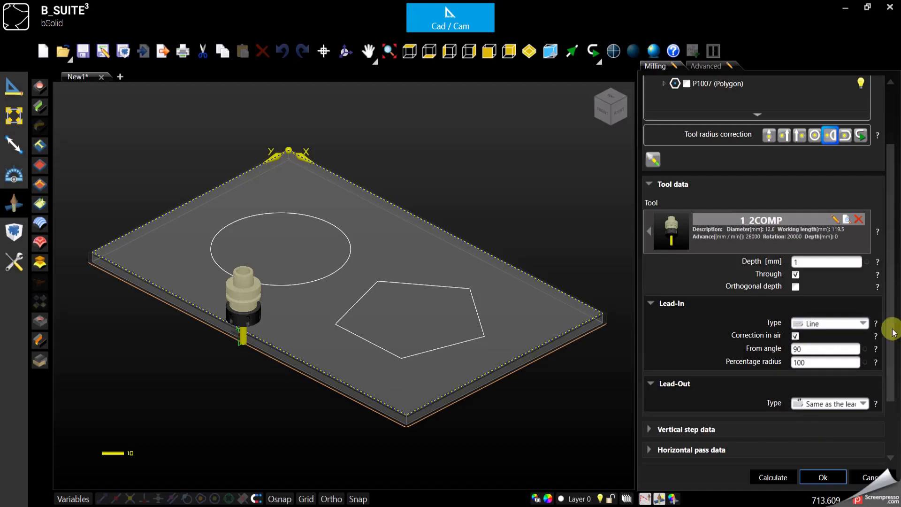
click(818, 324)
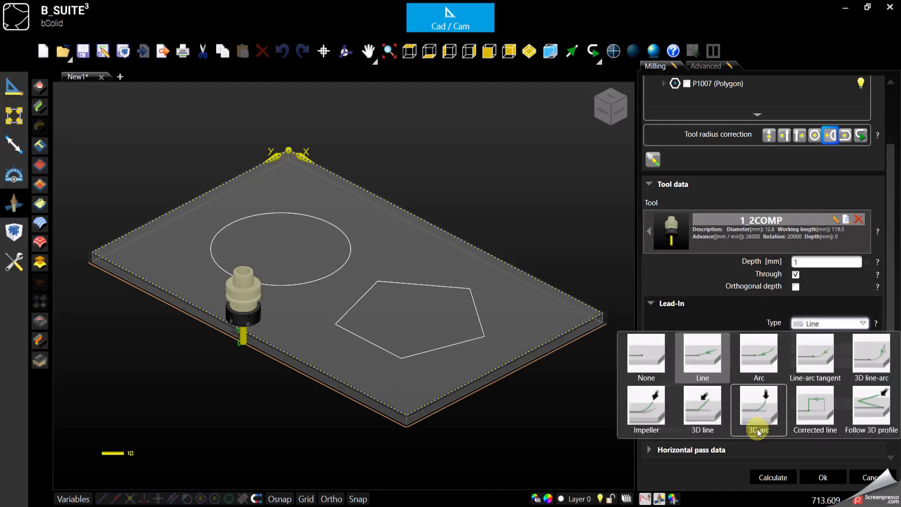
click(761, 358)
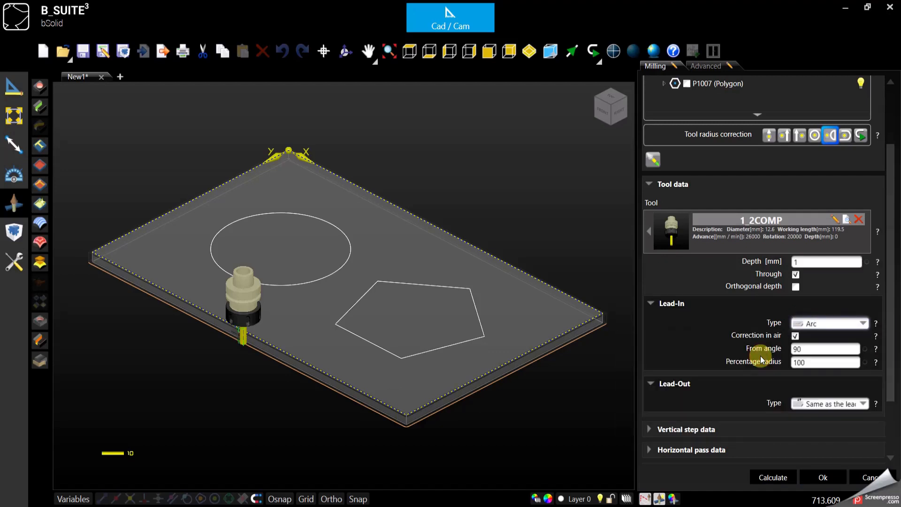
double_click(811, 347)
text(45)
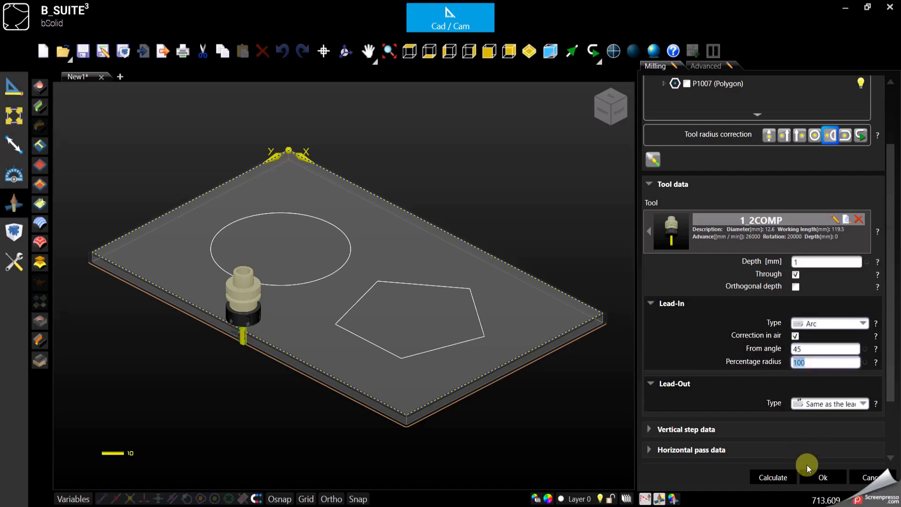
click(823, 477)
click(302, 405)
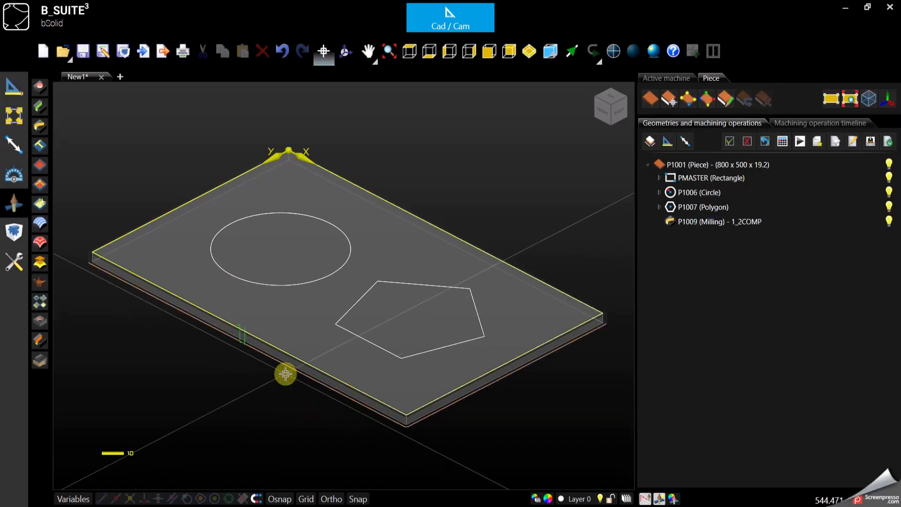
click(409, 50)
scroll(334, 467, up, 5)
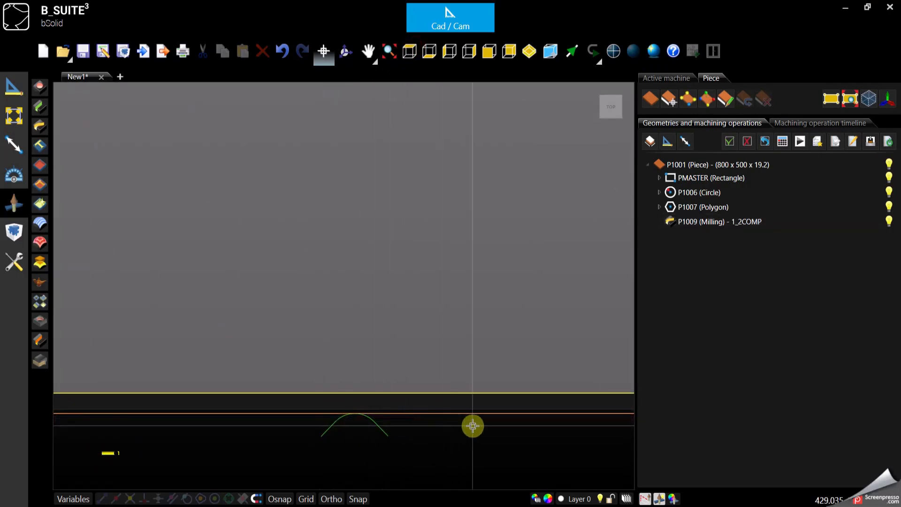
click(532, 54)
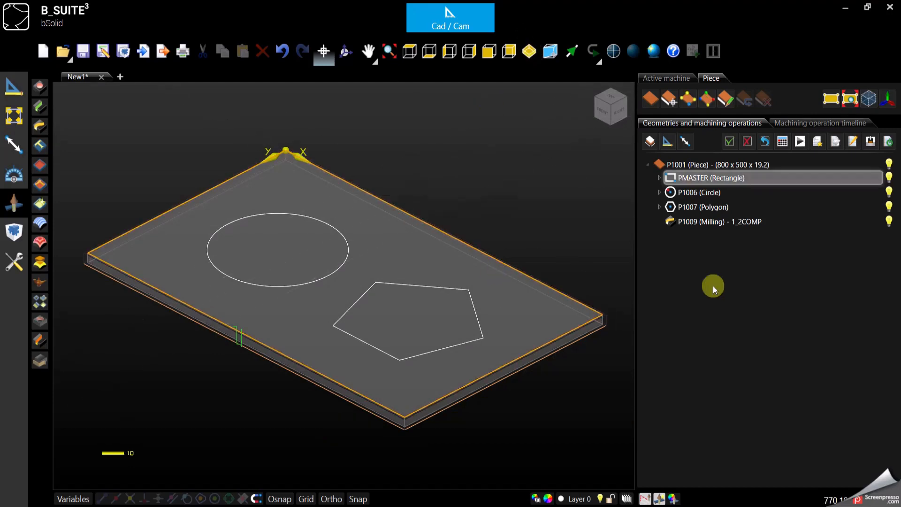
Reopen the rectangle's milling, review the lead-in and lead-out types and set both to None
click(738, 224)
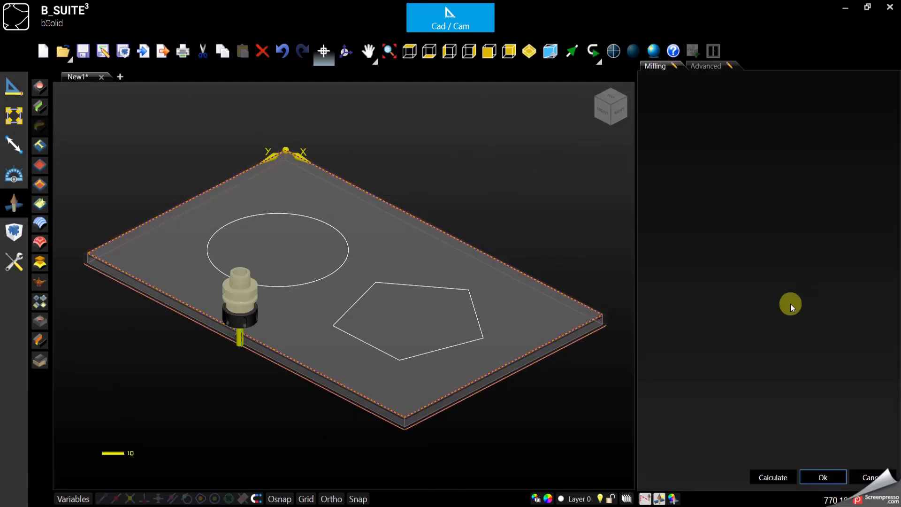
click(803, 320)
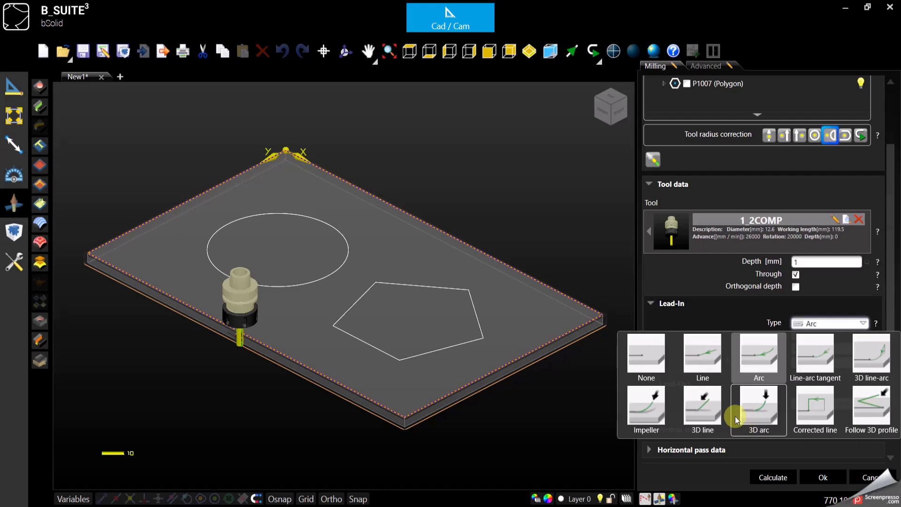
click(724, 310)
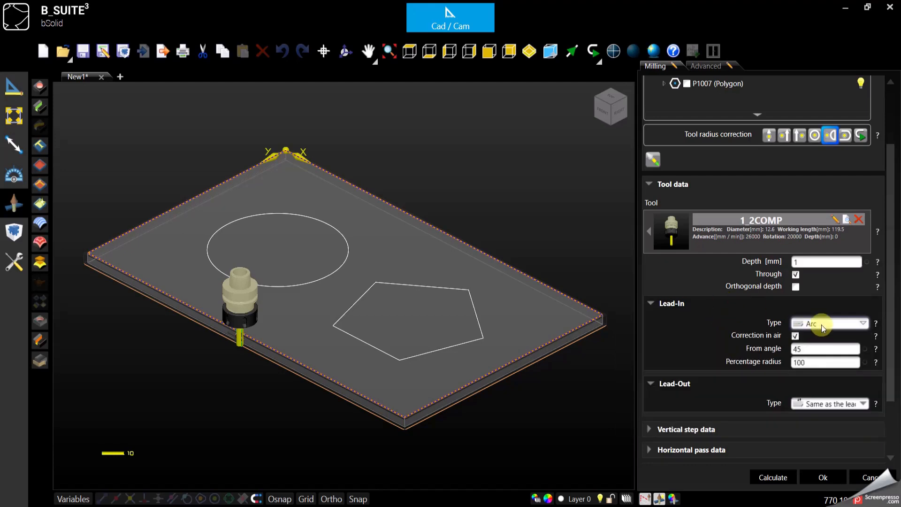
click(814, 405)
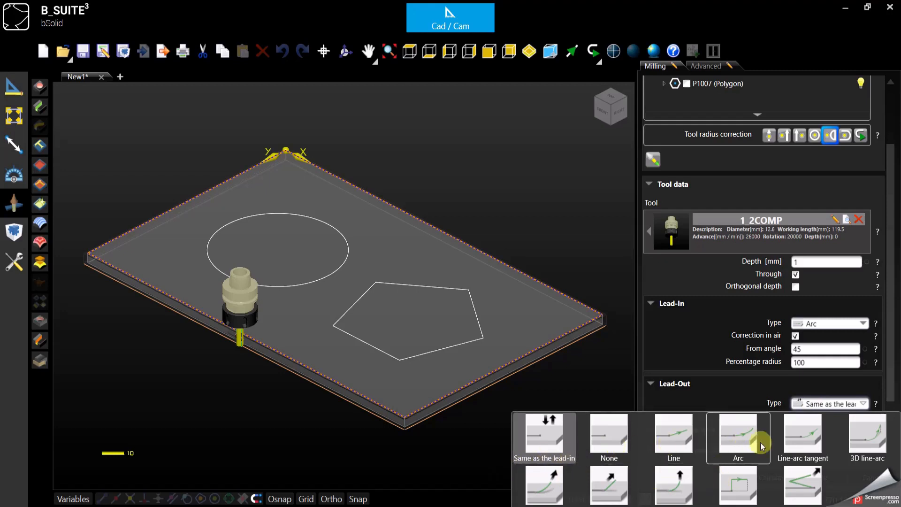
click(598, 447)
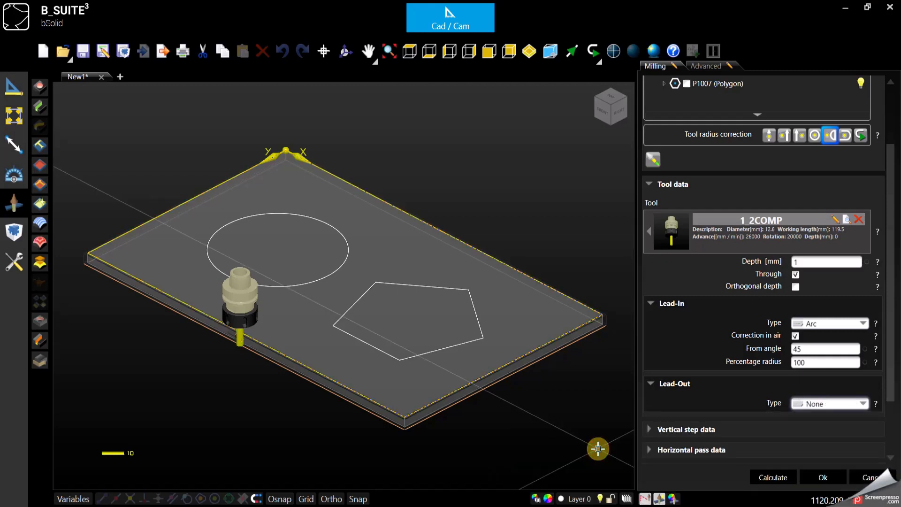
click(821, 407)
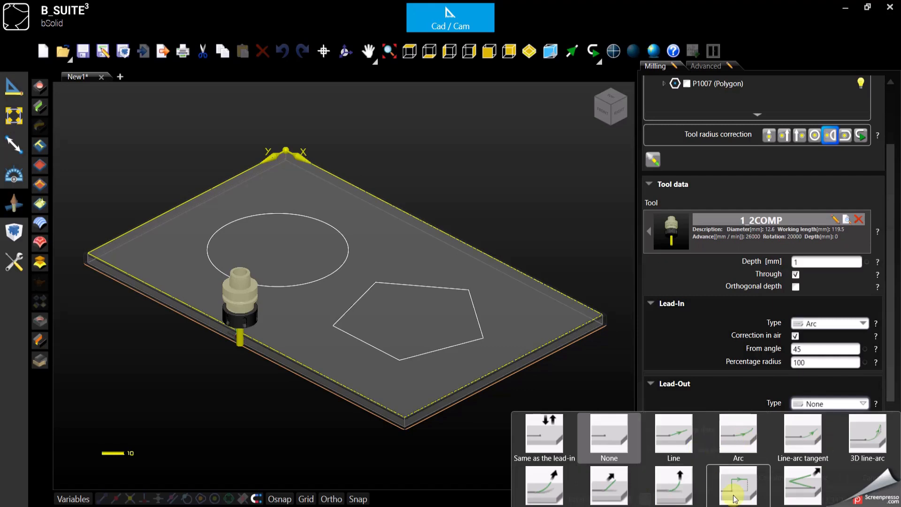
click(723, 388)
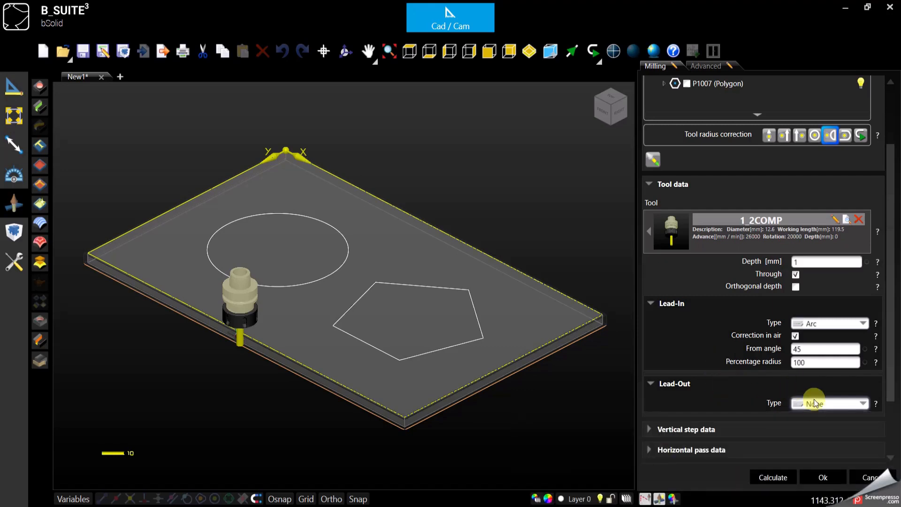
click(797, 324)
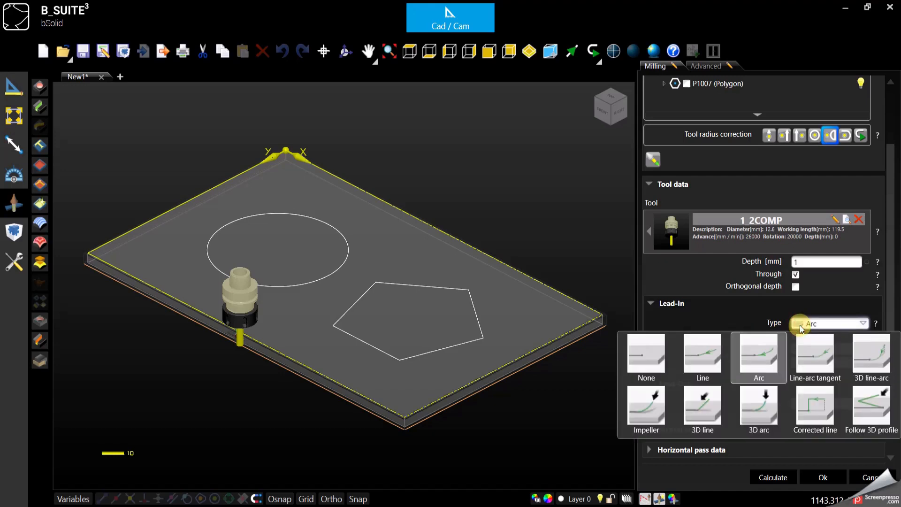
click(643, 357)
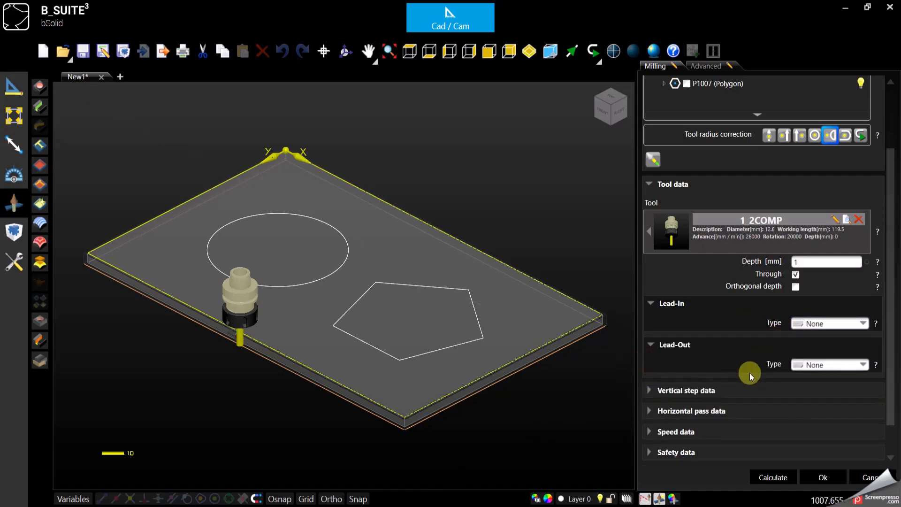
Set the rectangle milling's vertical passes to 3, recalculate the toolpath and apply the milling
click(648, 389)
scroll(700, 328, down, 3)
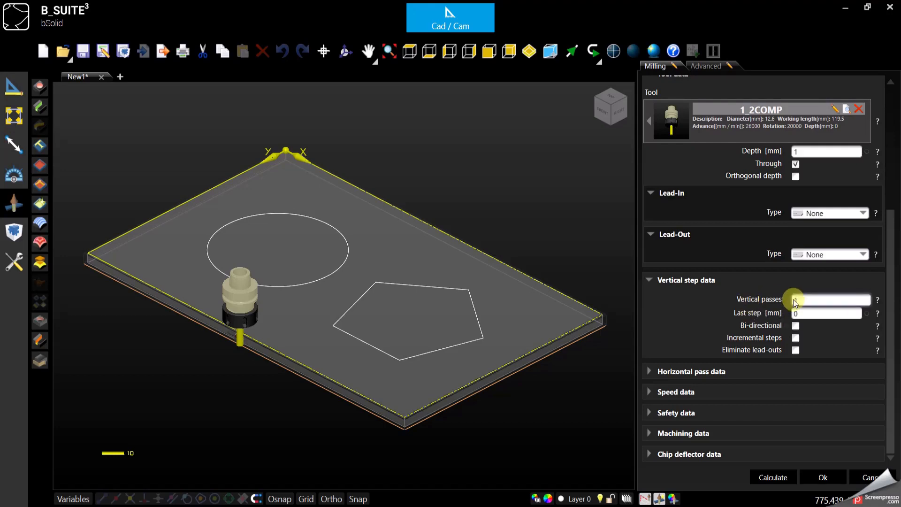
click(776, 479)
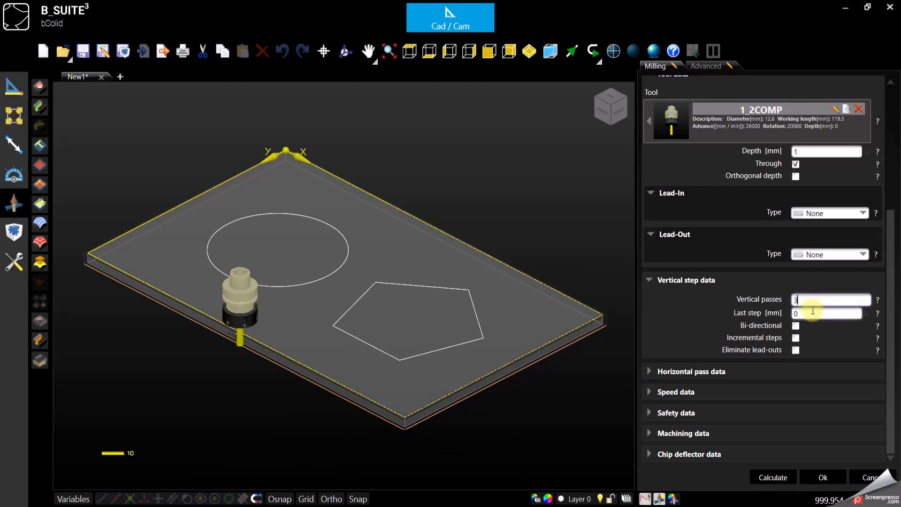
click(816, 313)
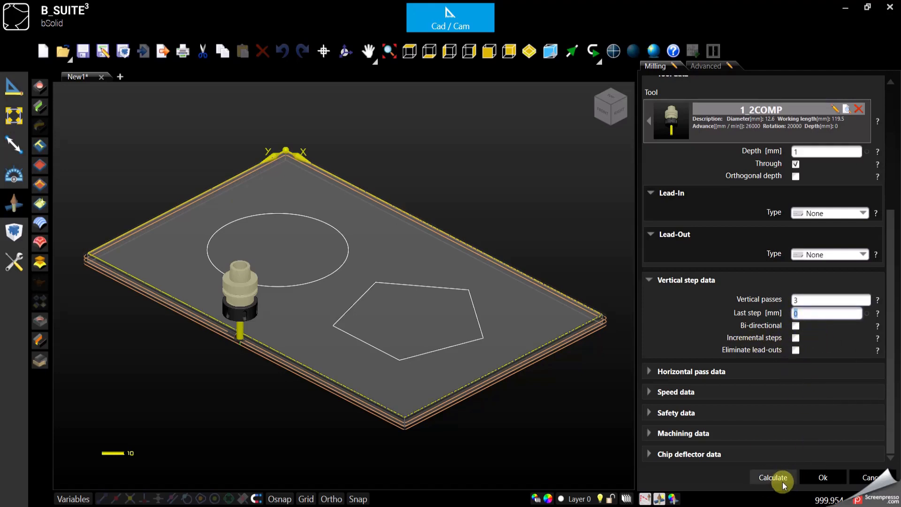
click(770, 477)
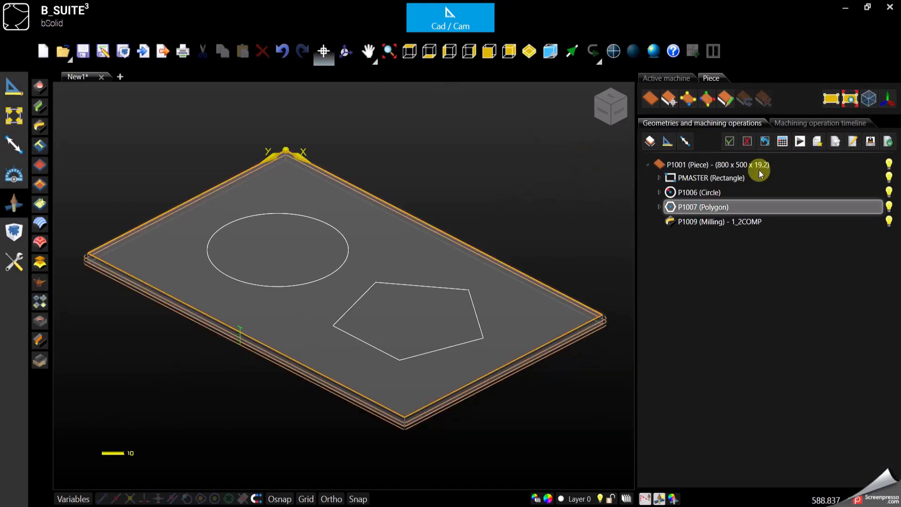
Simulate the three-pass milling around the piece to watch the descent between passes, and close the simulation
click(802, 141)
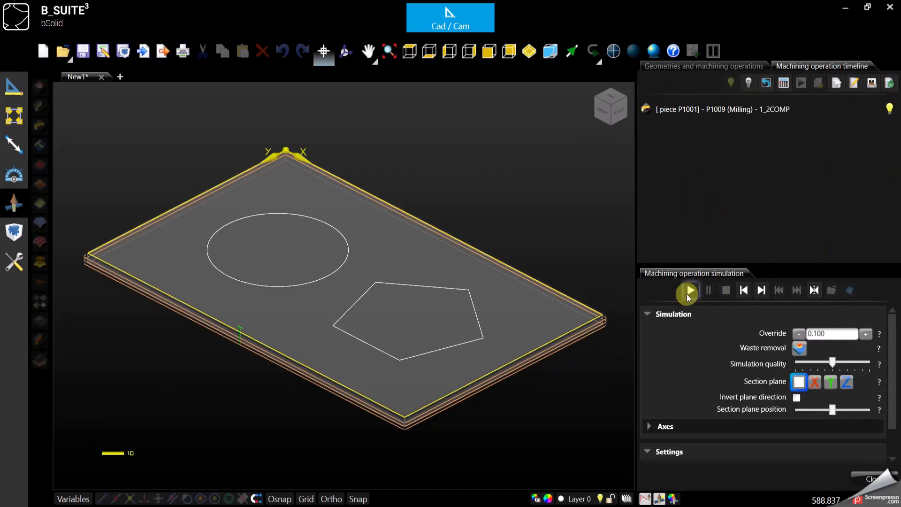
click(690, 291)
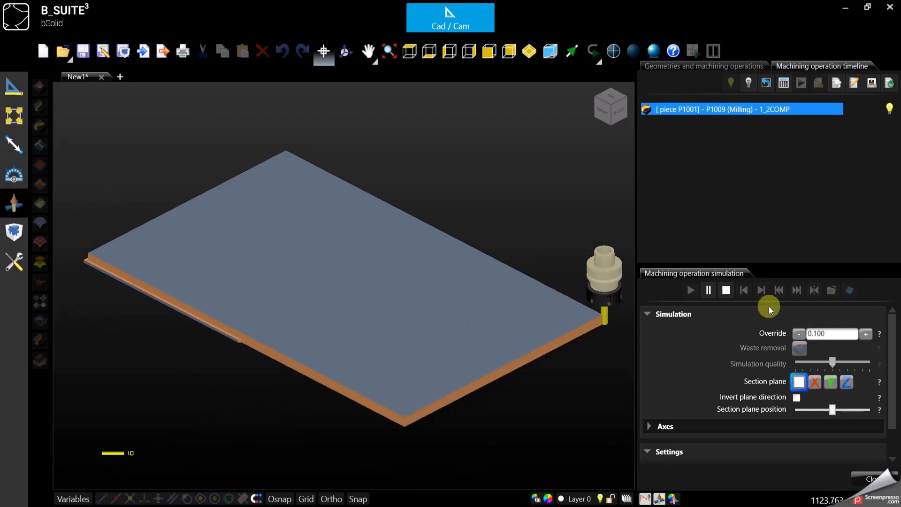
click(727, 290)
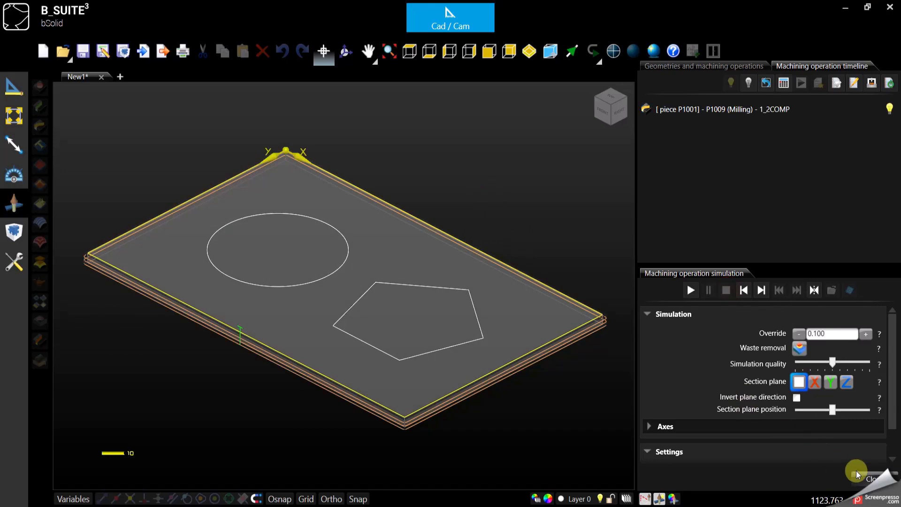
click(871, 479)
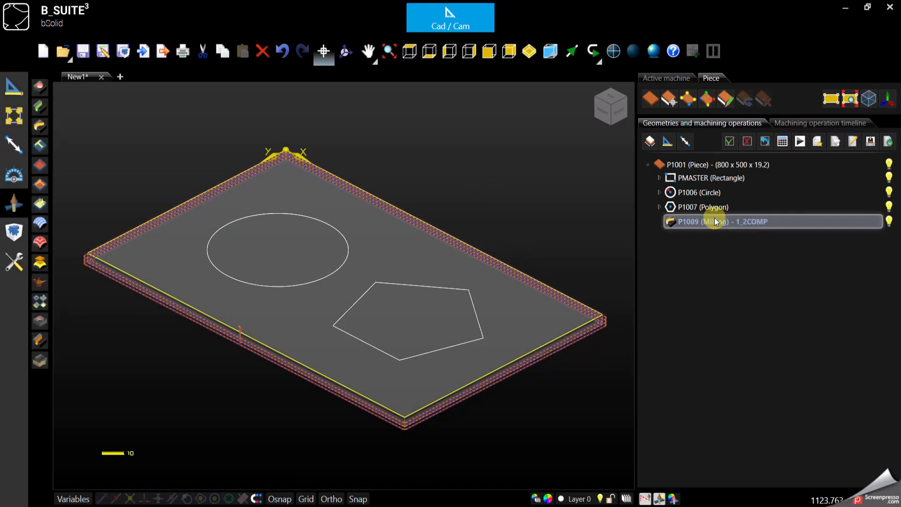
Reopen the rectangle's milling, try Eliminate lead-outs in the vertical step data, recalculate and apply it
double_click(712, 222)
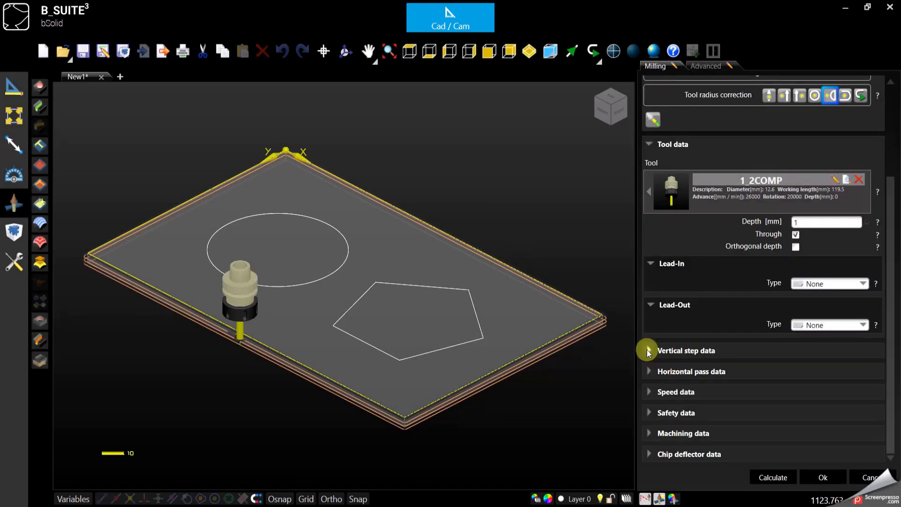
click(648, 351)
scroll(751, 371, down, 3)
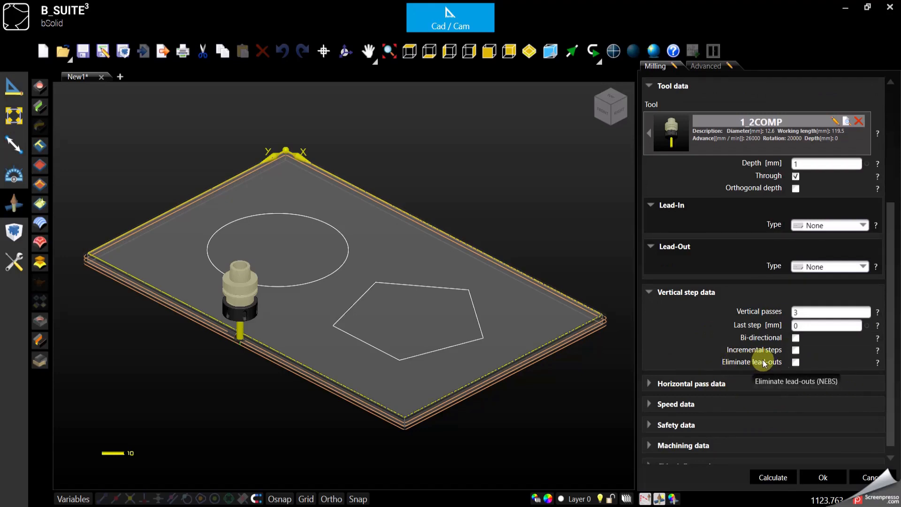
click(796, 363)
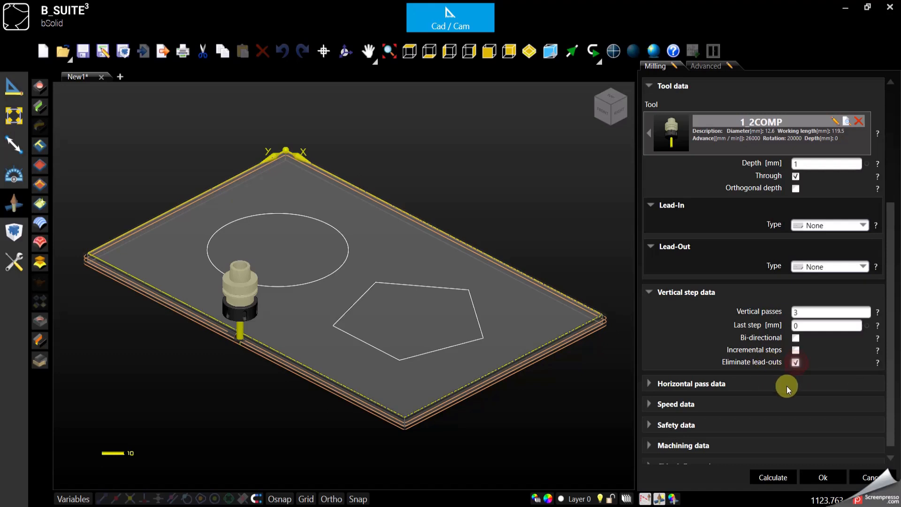
click(785, 478)
click(821, 476)
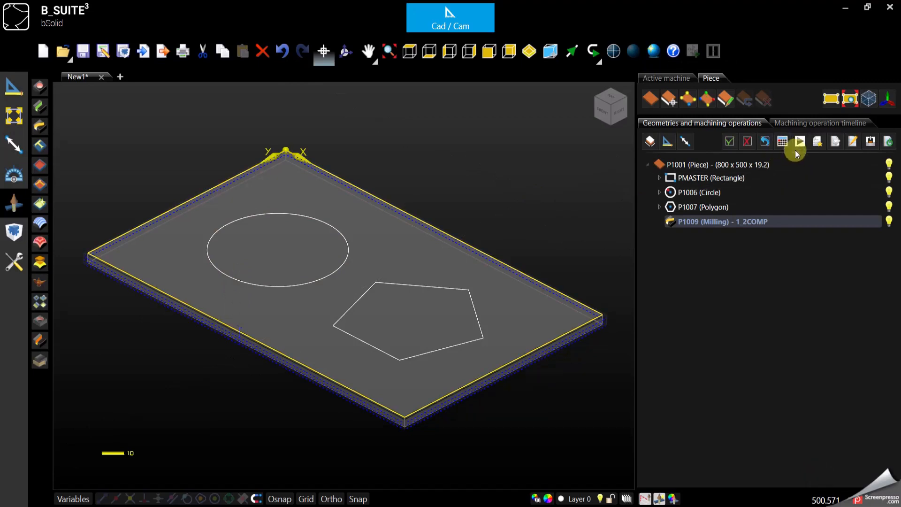
Simulate the milling with Eliminate lead-outs enabled to watch the transitions between passes, and close the simulation
click(799, 142)
click(692, 291)
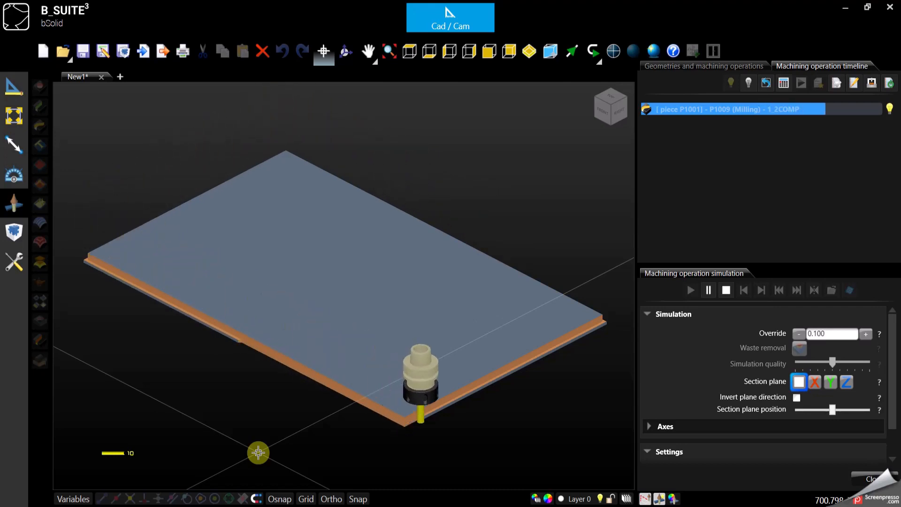
click(727, 290)
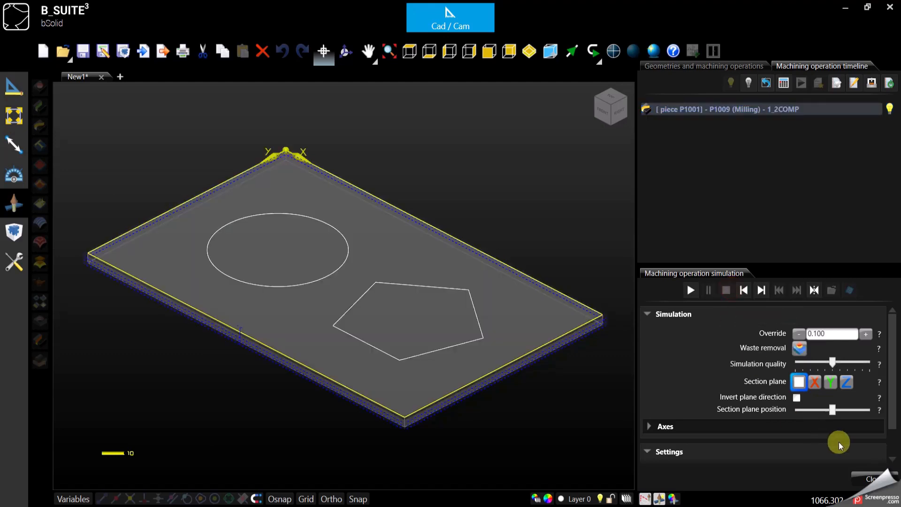
click(871, 479)
Reopen the milling, try Bi-directional passes in place of Eliminate lead-outs, recalculate and apply it
double_click(702, 222)
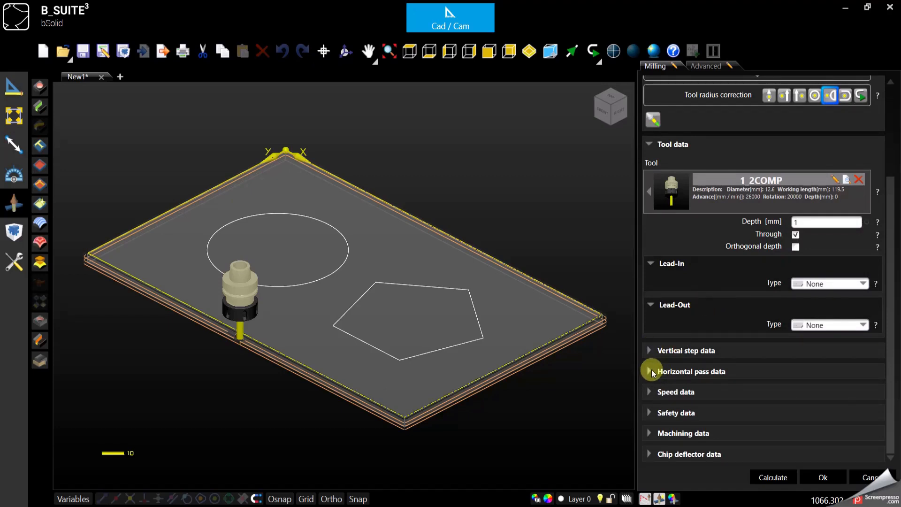
click(650, 352)
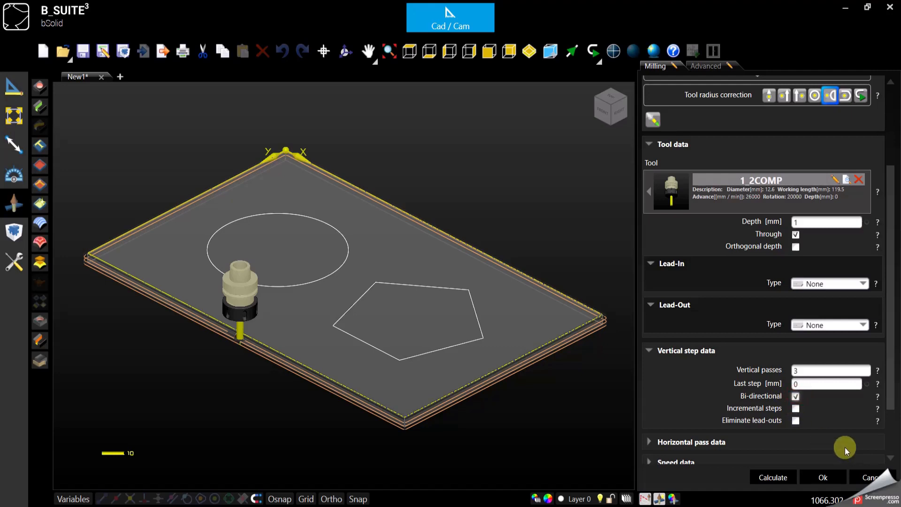
click(774, 478)
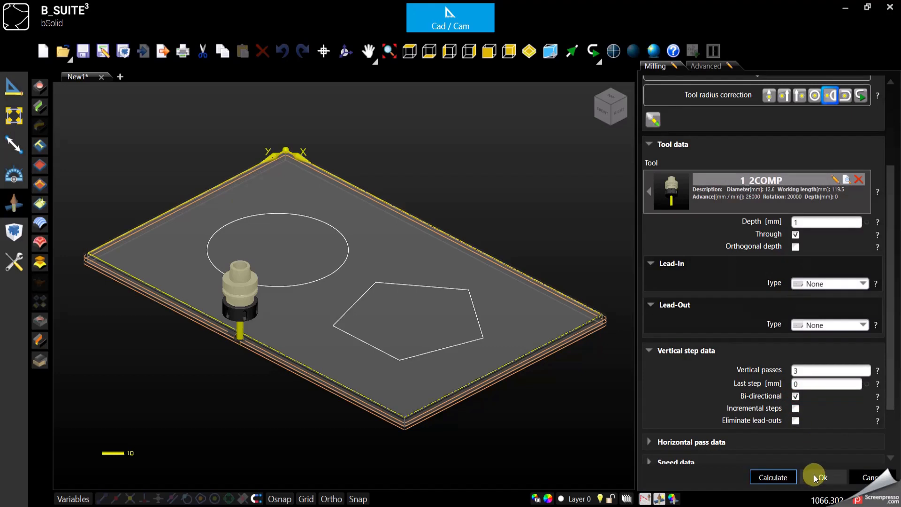
click(817, 477)
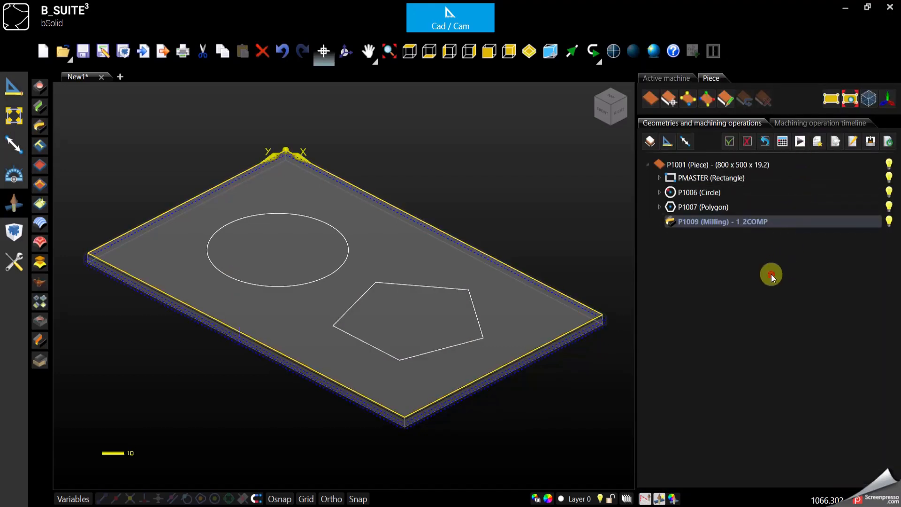
Simulate the bi-directional milling to examine the tool's direction on each pass, and close the simulation
click(800, 141)
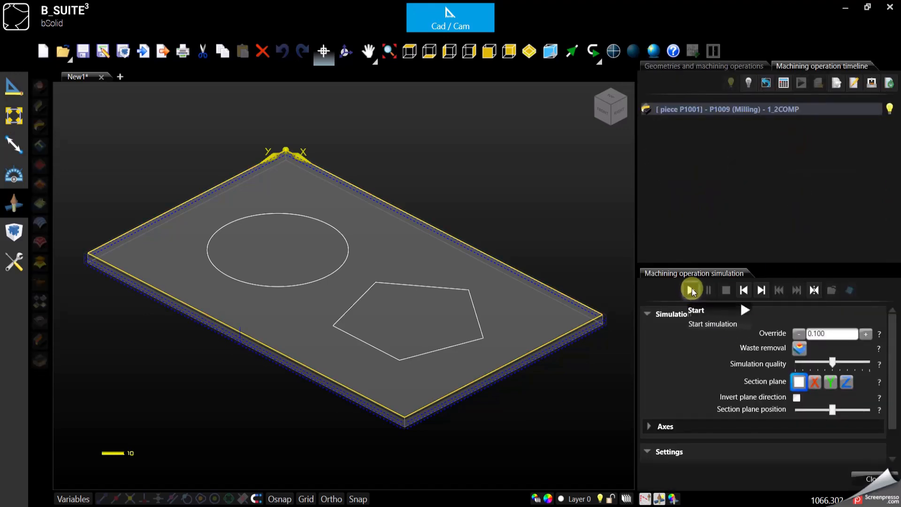
click(692, 289)
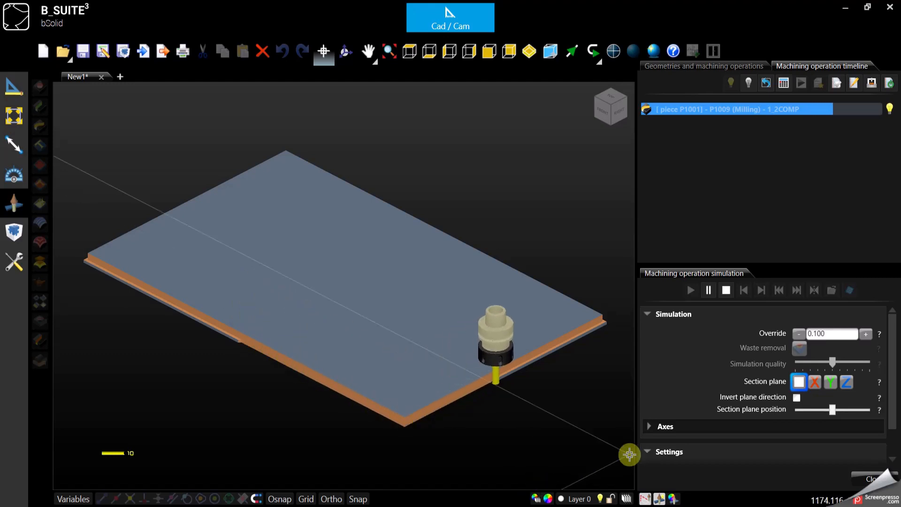
click(727, 290)
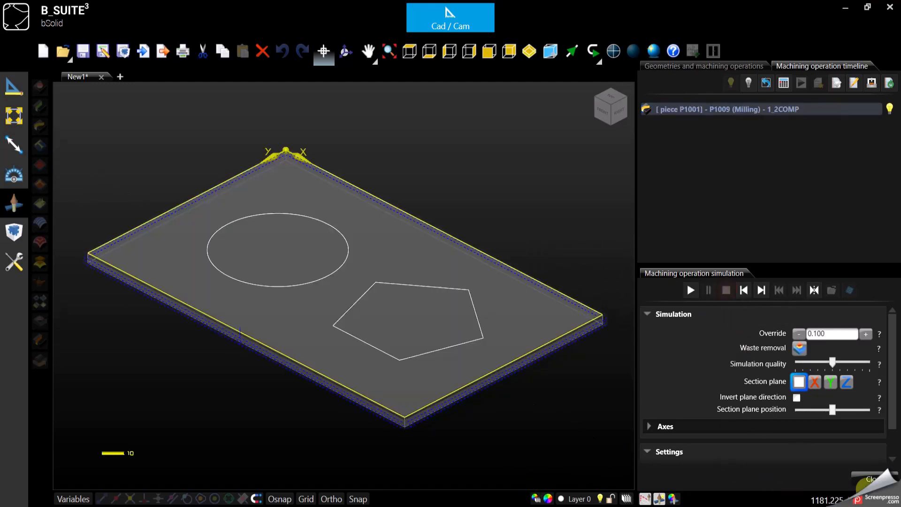
click(873, 478)
Disable Bi-directional in the milling, try a last step of 0.5 mm, recalculate, inspect the pass spacing near the tool and apply it
click(738, 223)
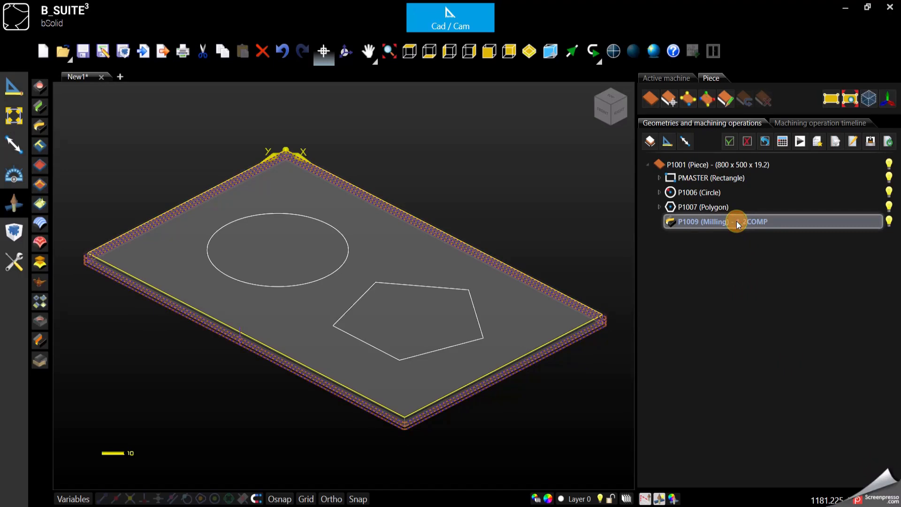
double_click(737, 225)
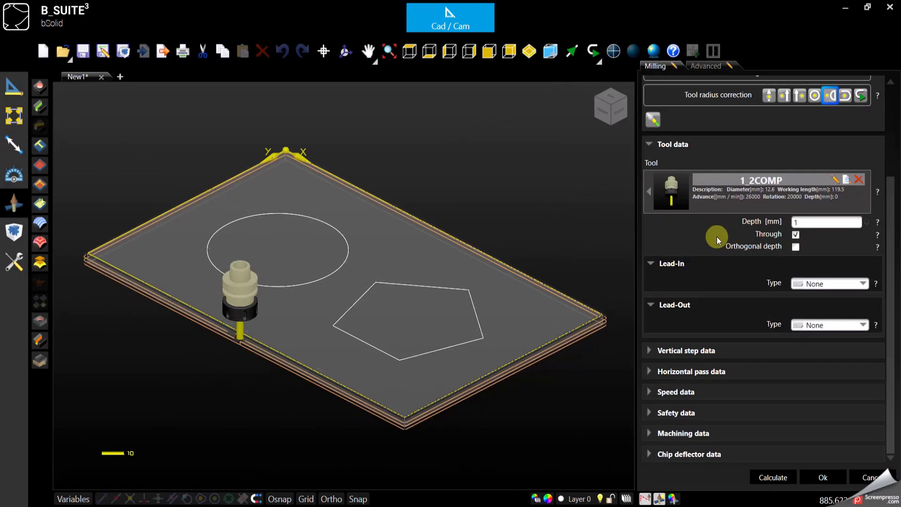
click(651, 351)
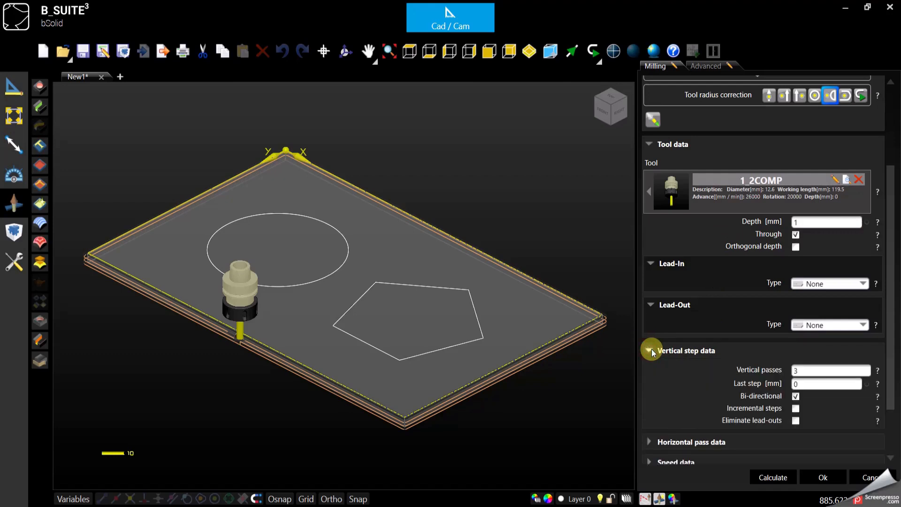
scroll(651, 349, down, 3)
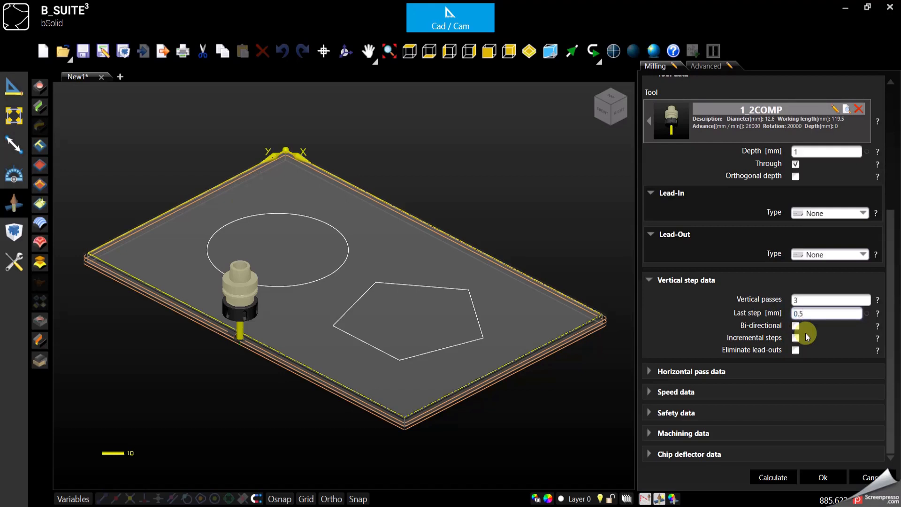
click(785, 475)
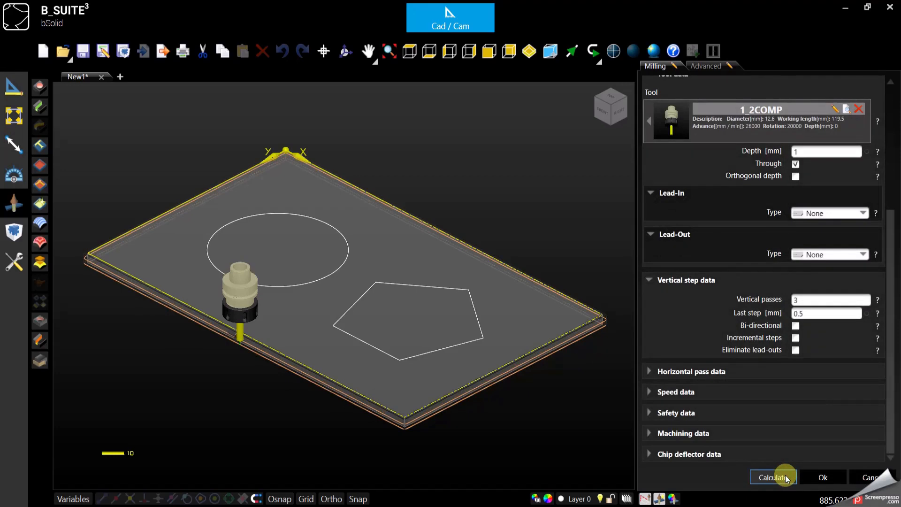
scroll(295, 339, up, 6)
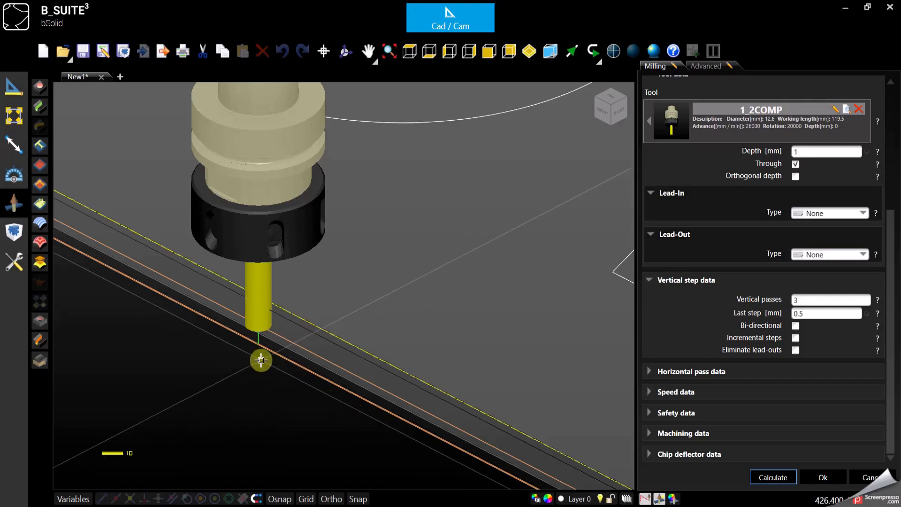
scroll(261, 360, up, 5)
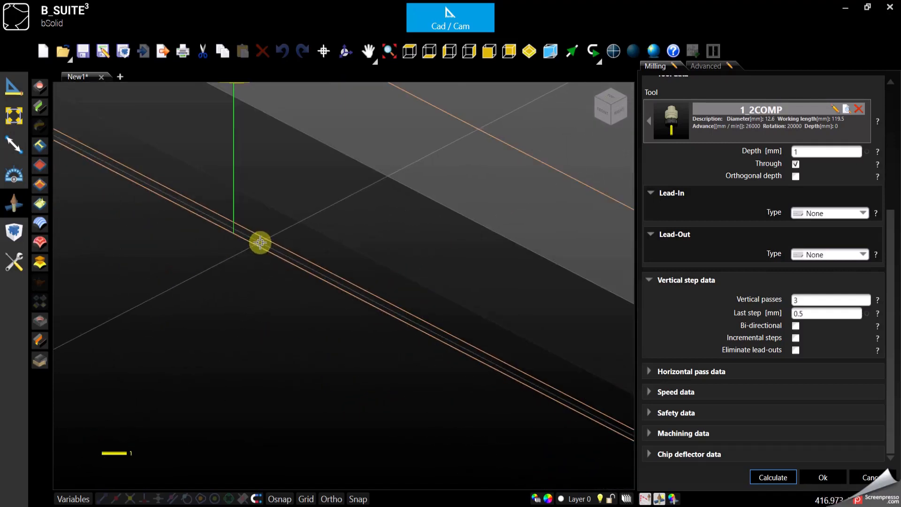
scroll(252, 361, down, 2)
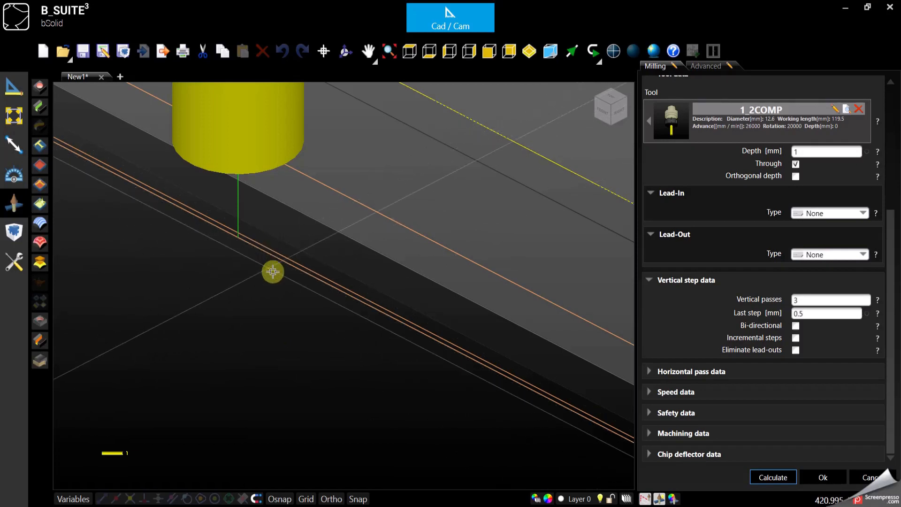
scroll(273, 272, down, 5)
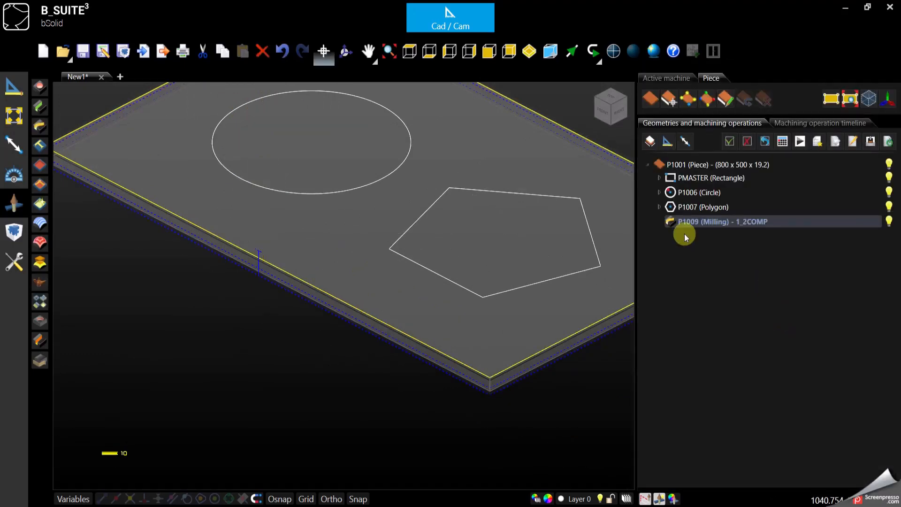
Reopen the milling, set the last step to 0, enable Incremental steps with 3 vertical passes and apply it
click(690, 223)
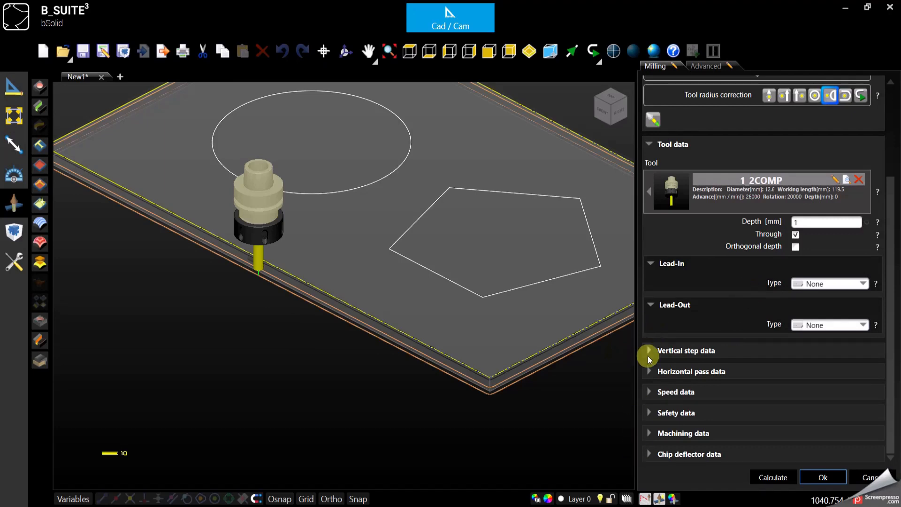
click(649, 353)
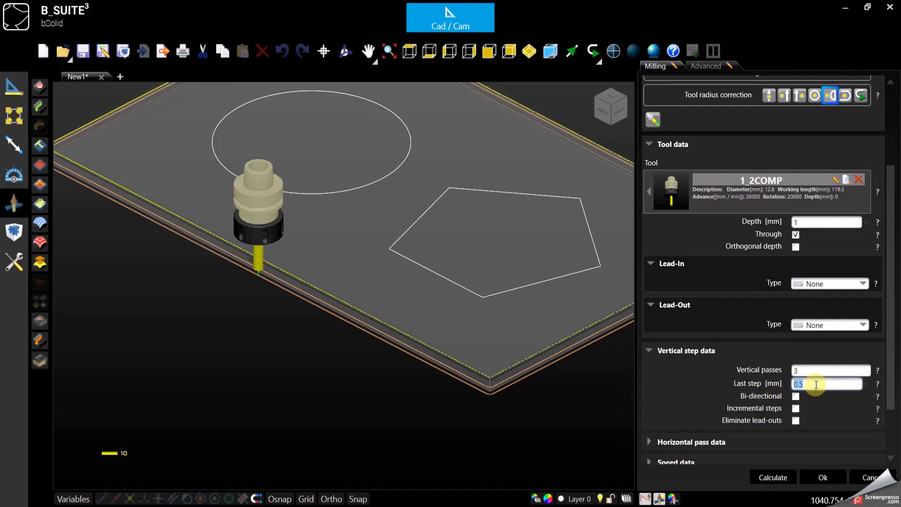
double_click(820, 370)
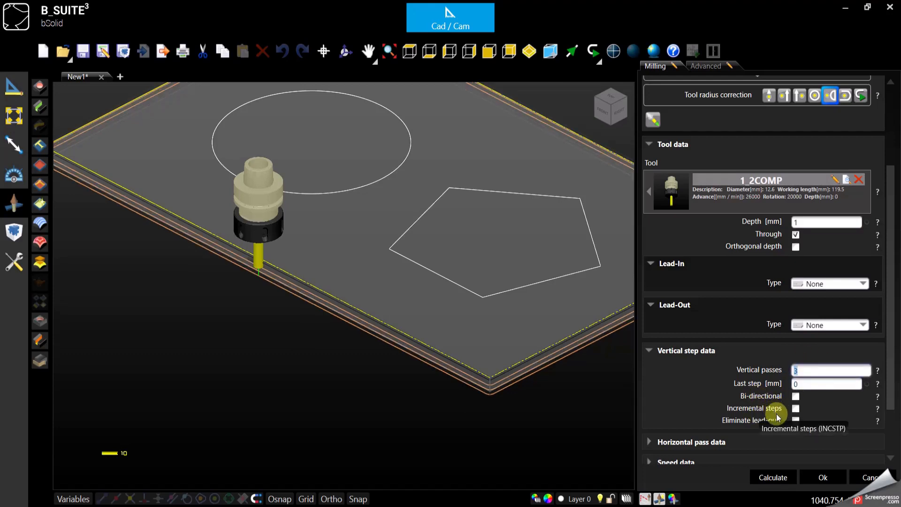
click(796, 409)
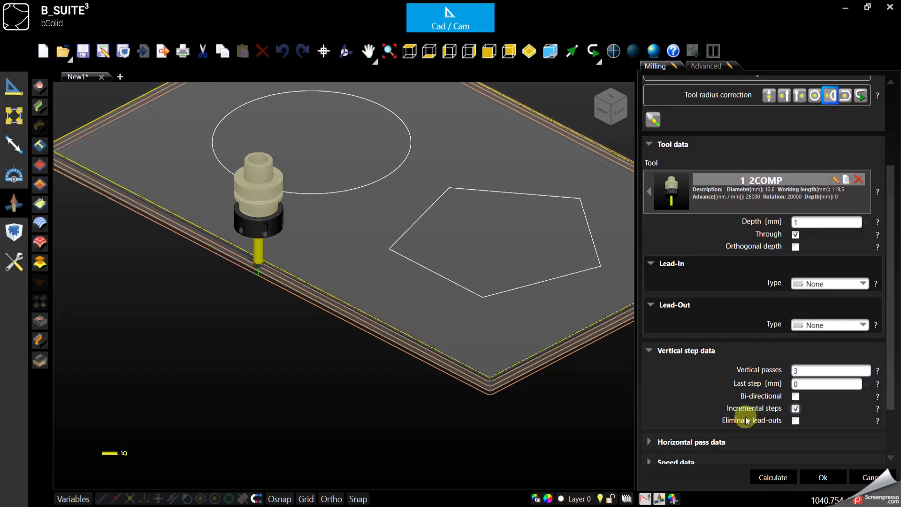
click(819, 478)
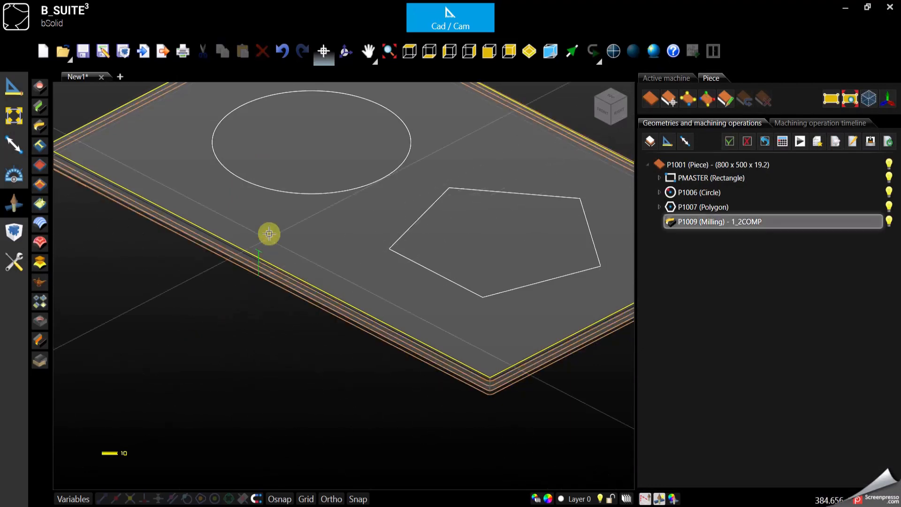
Simulate the milling with incremental steps to examine the tool's vertical passes around the piece, and close the simulation
scroll(255, 326, down, 3)
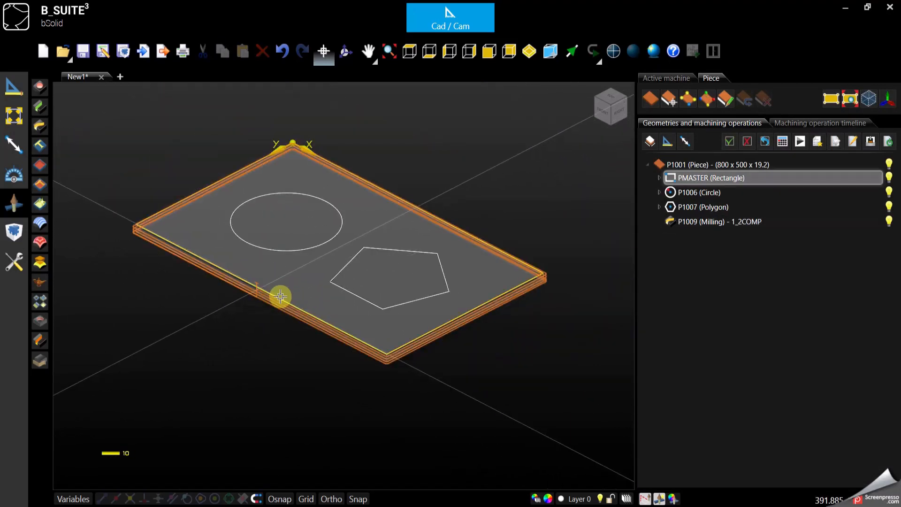
click(800, 140)
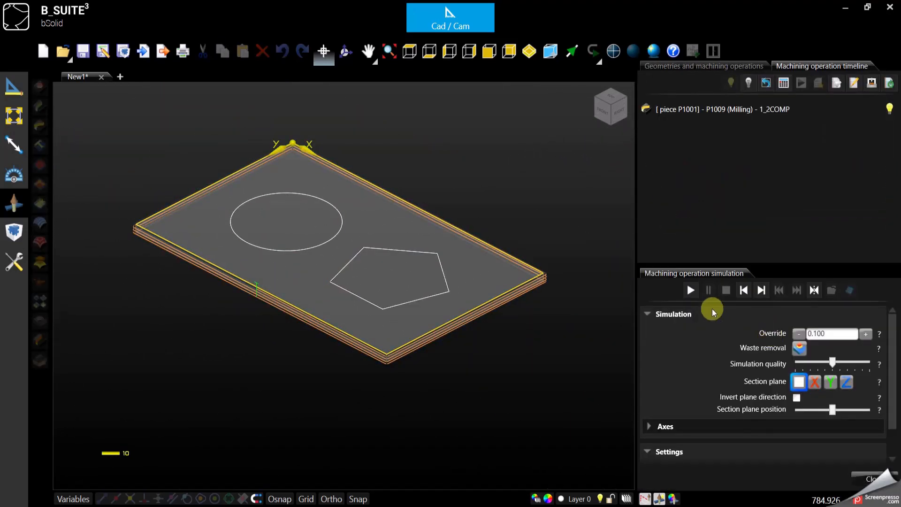
click(691, 290)
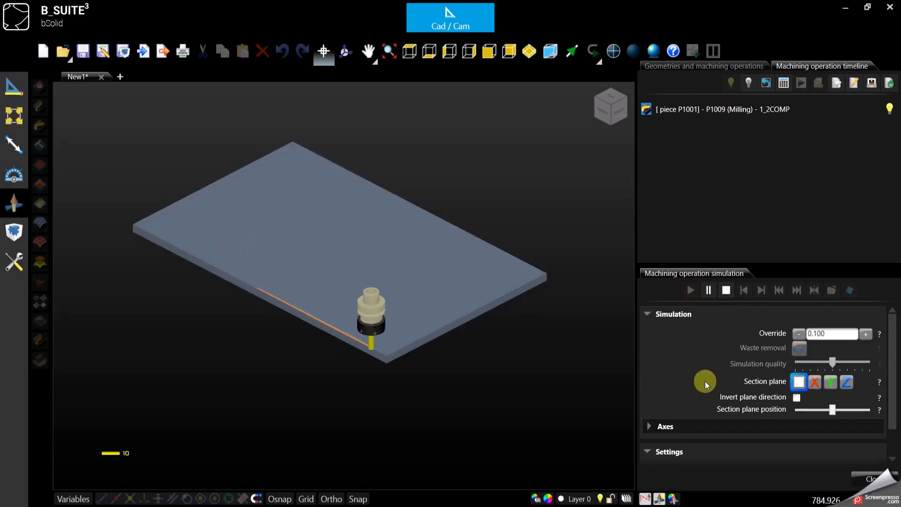
scroll(266, 373, up, 3)
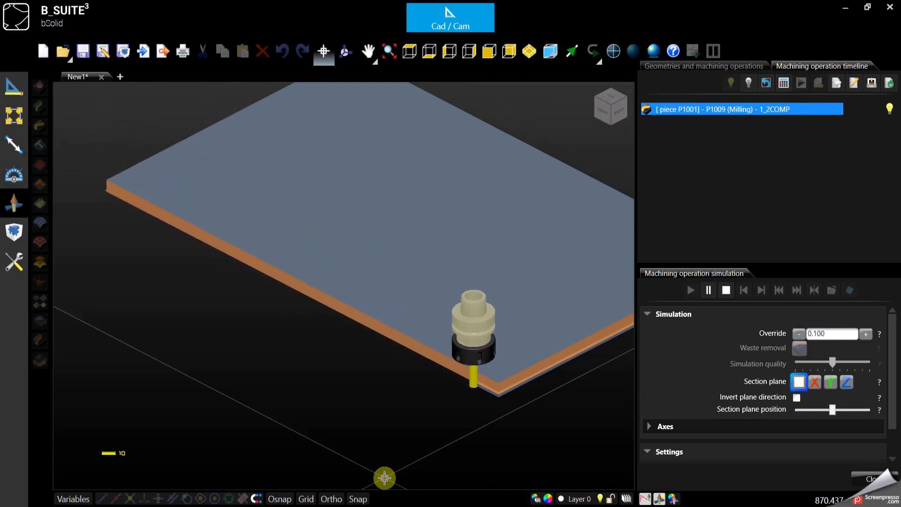
scroll(328, 376, down, 3)
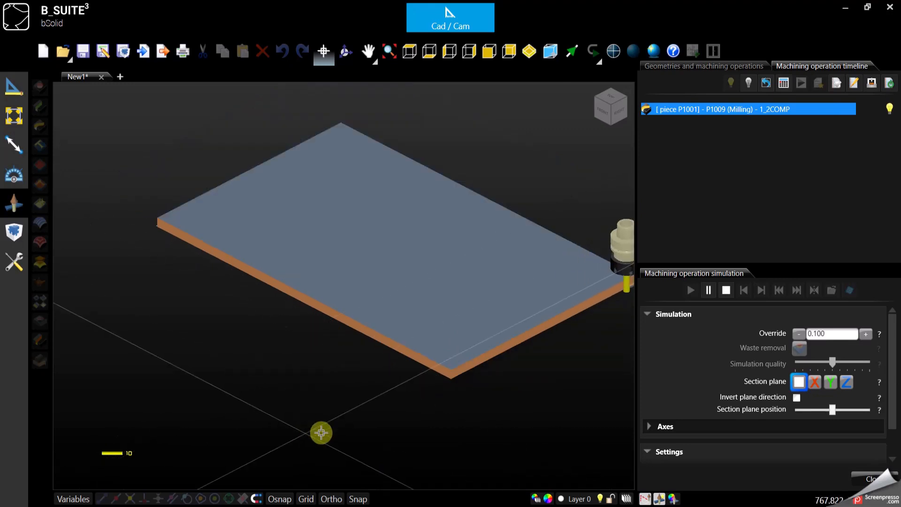
scroll(301, 348, down, 2)
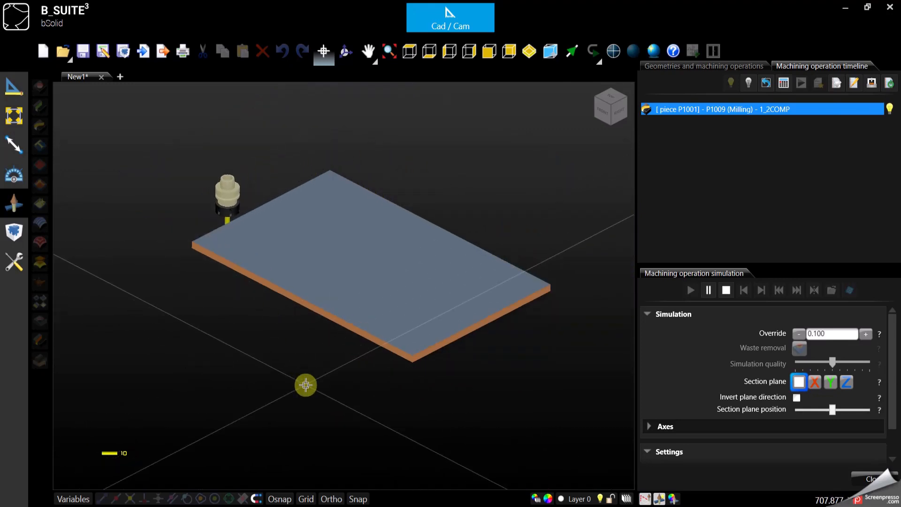
click(728, 293)
click(871, 479)
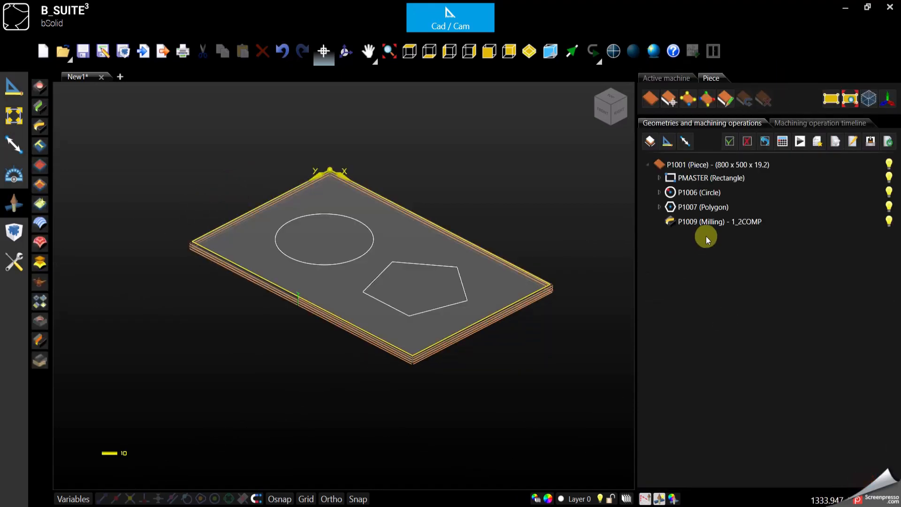
Reopen the milling, set 2 horizontal passes with a multipass step of 2.5 mm, and apply it
click(700, 223)
double_click(700, 221)
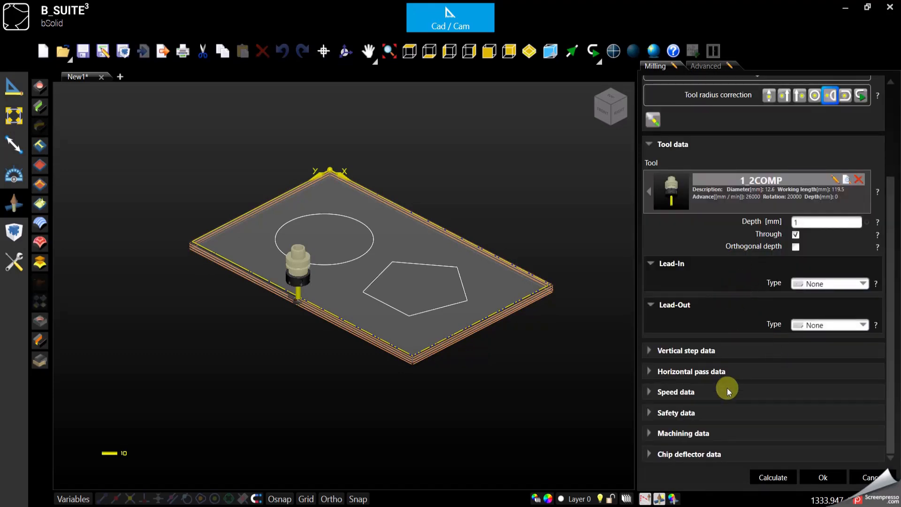
click(648, 371)
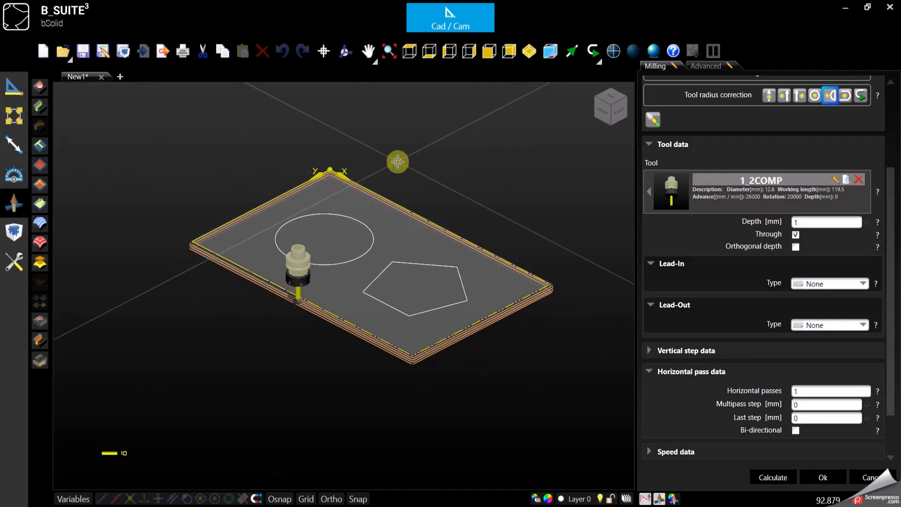
click(409, 52)
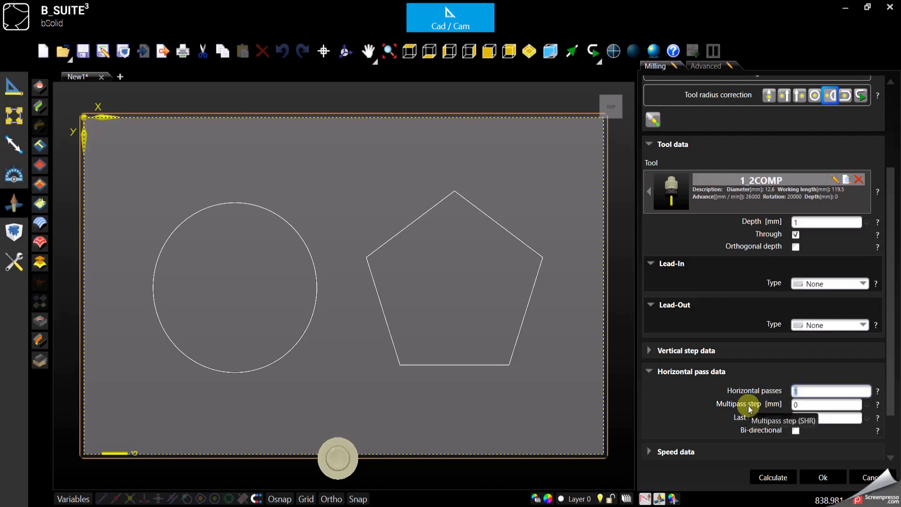
key(Tab)
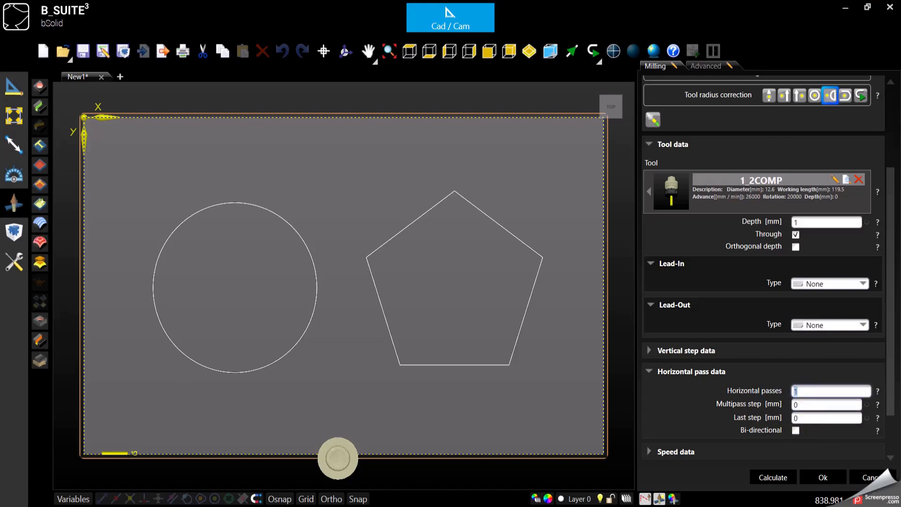
click(809, 402)
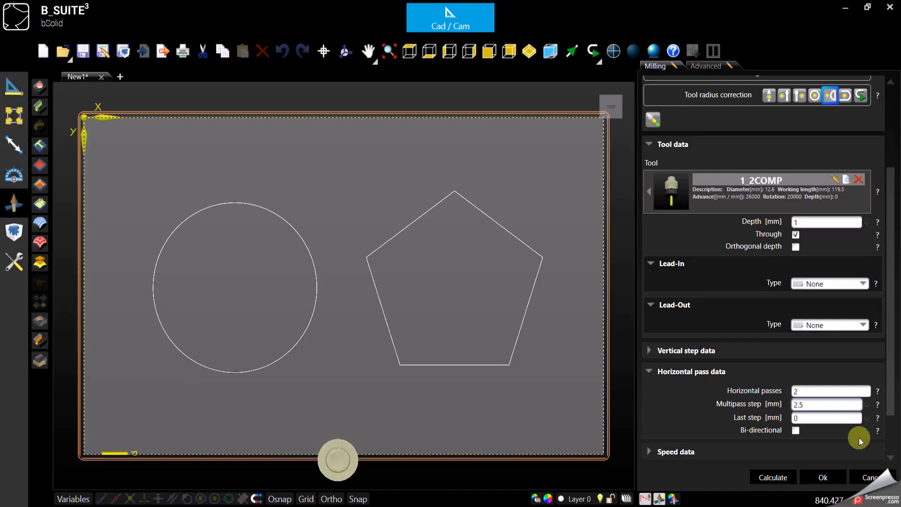
click(833, 477)
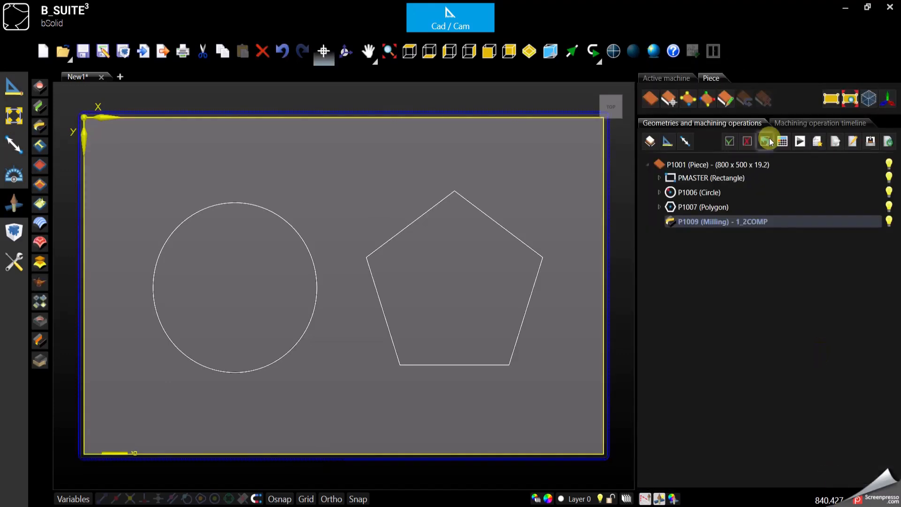
Simulate the milling with two horizontal passes in isometric view to examine the pass sequence, and reset the simulation
click(530, 52)
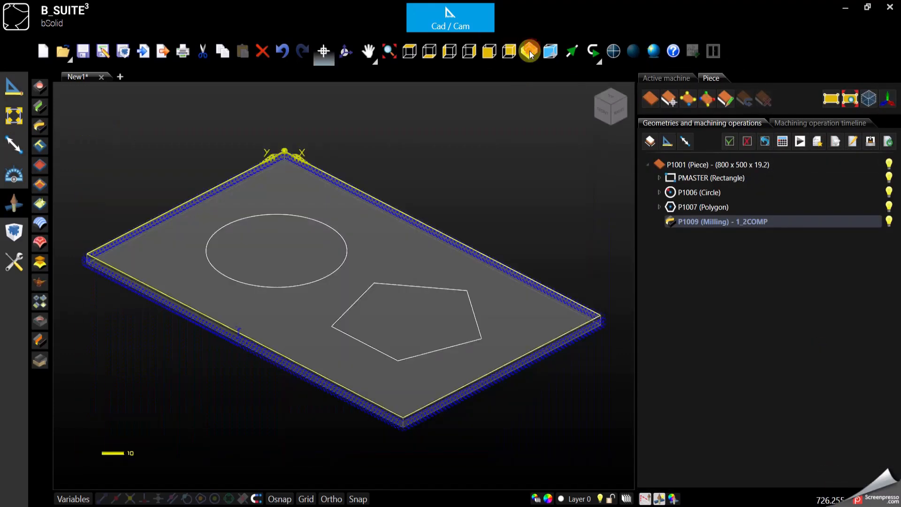
click(802, 141)
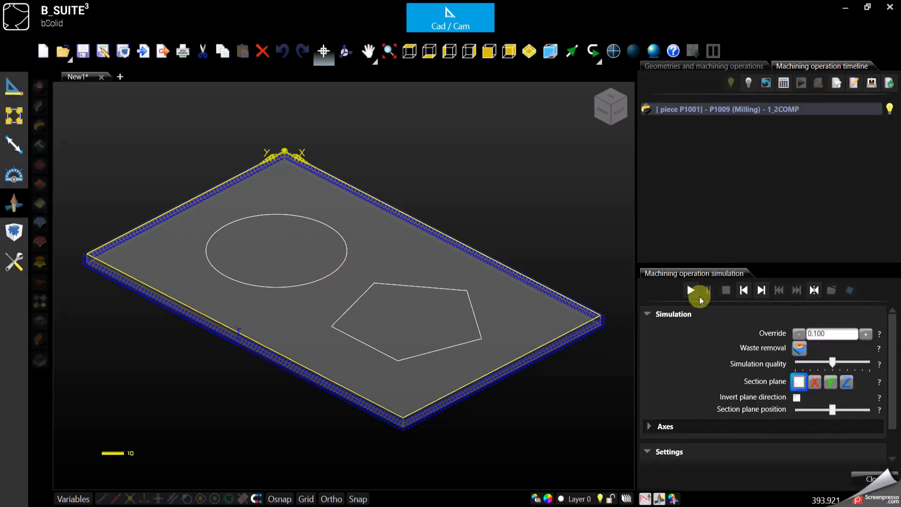
click(691, 290)
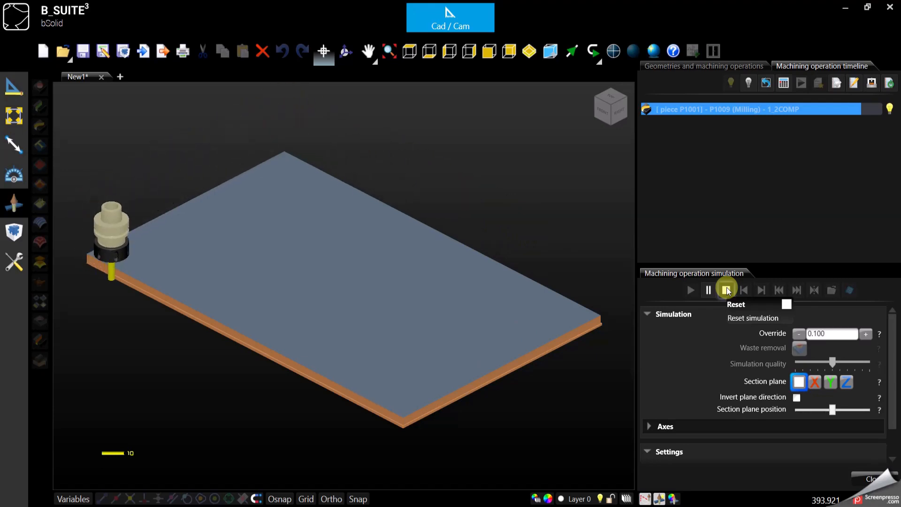
click(727, 290)
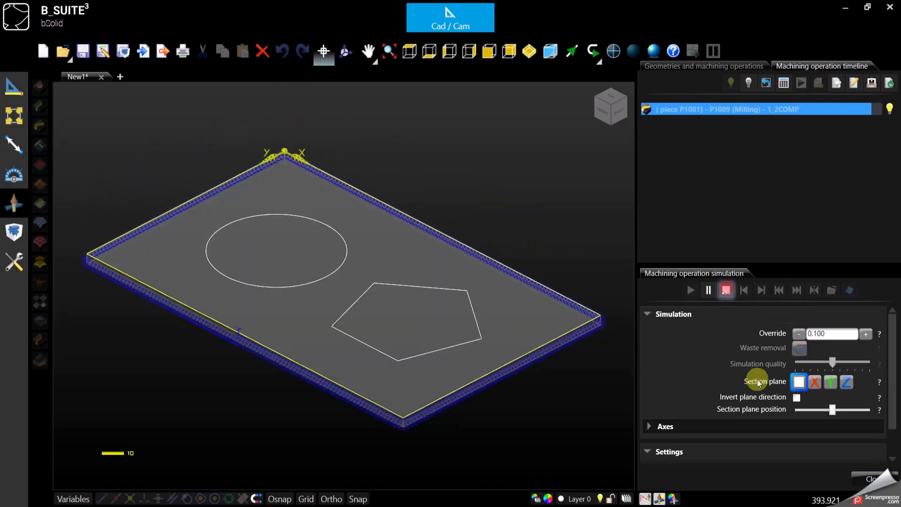
Reopen the milling, disable Tool data under the speed data to review the machining speed and plunge rate, and re-enable it
click(713, 221)
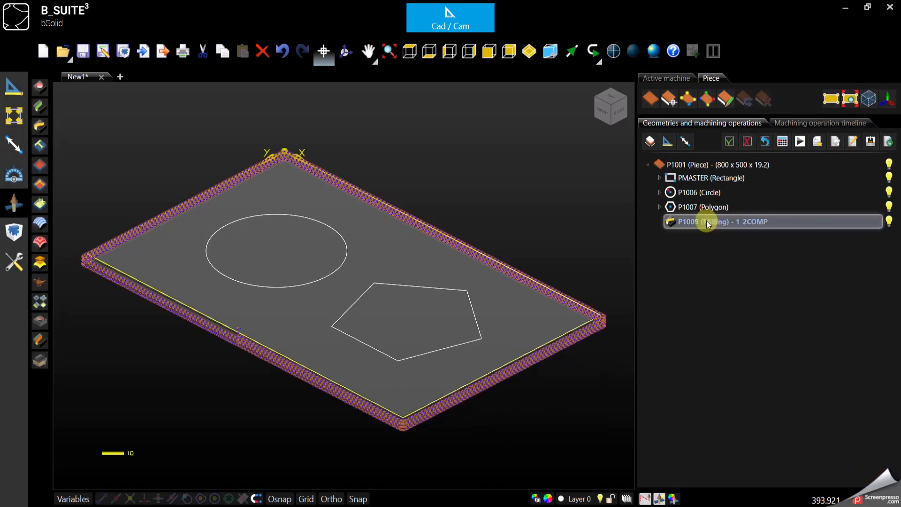
double_click(713, 221)
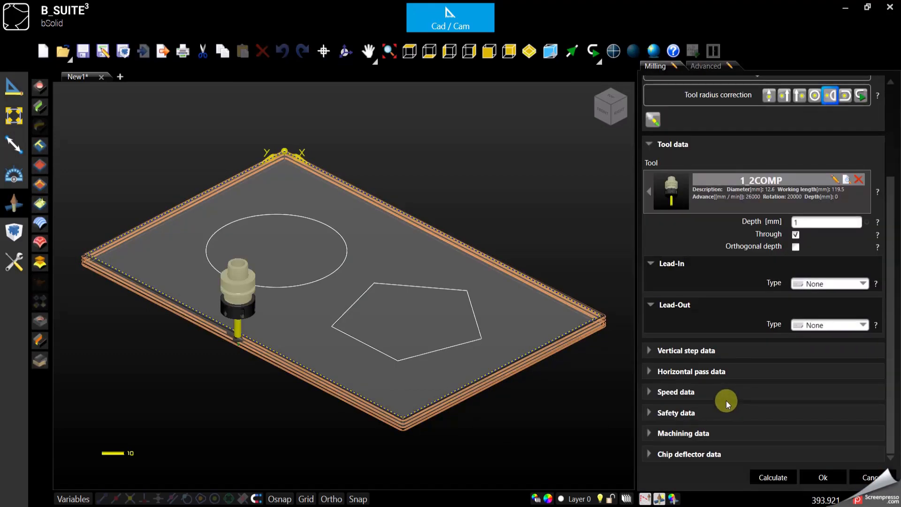
click(649, 368)
click(649, 368)
click(649, 393)
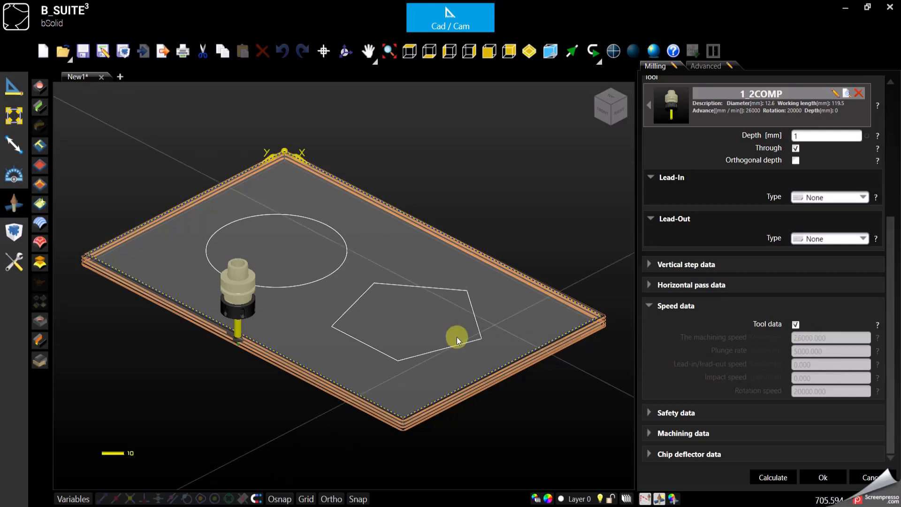
click(796, 325)
click(814, 339)
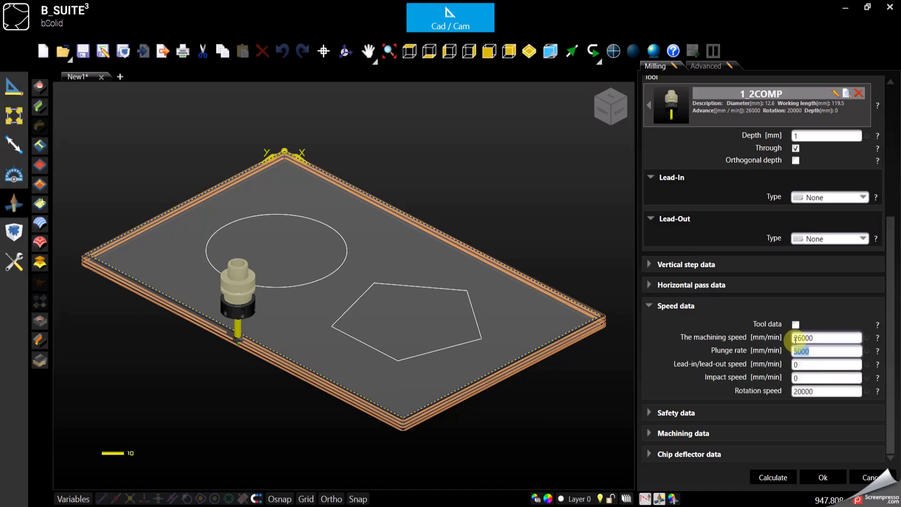
double_click(797, 339)
double_click(801, 351)
click(810, 337)
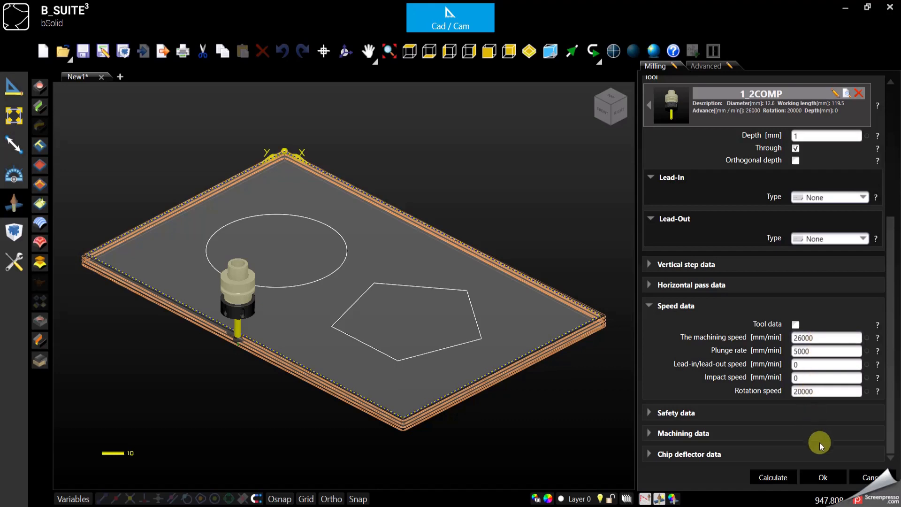
click(795, 323)
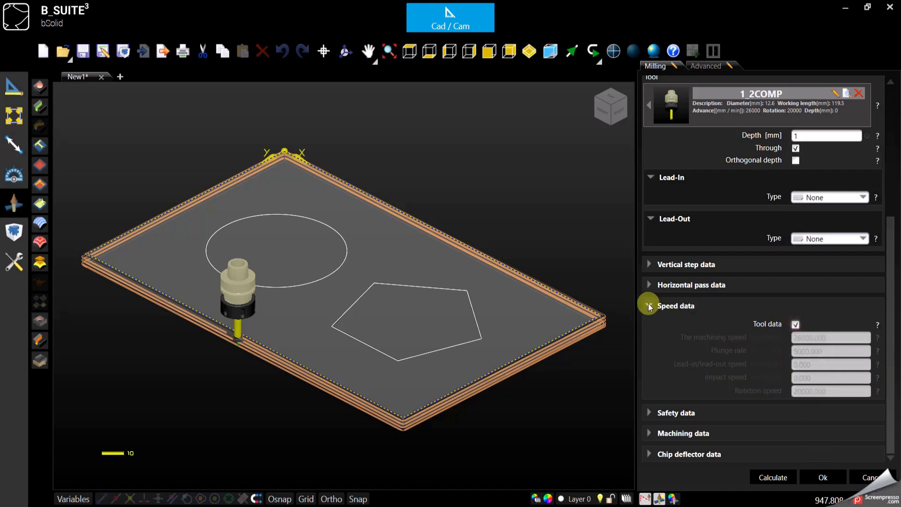
click(648, 304)
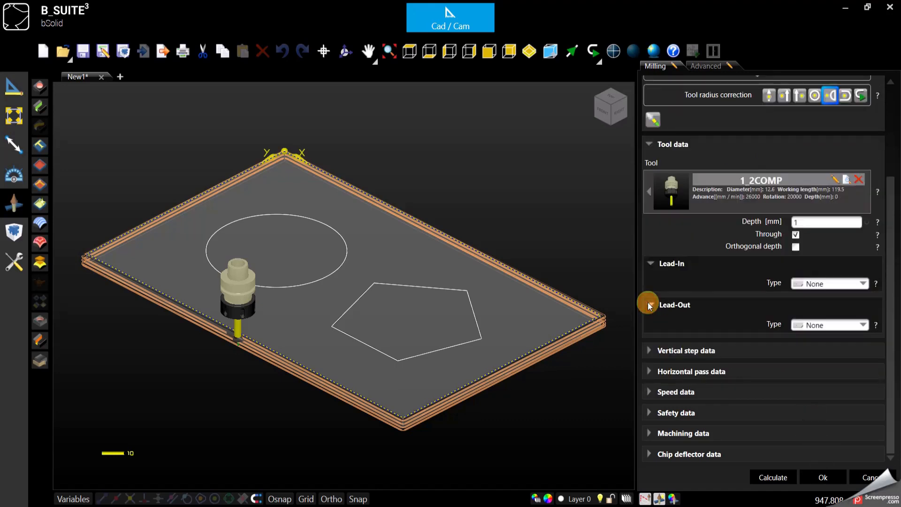
Disable Safety data from tool to review the jig safety and uniclamp safety fields, and re-enable it
click(648, 412)
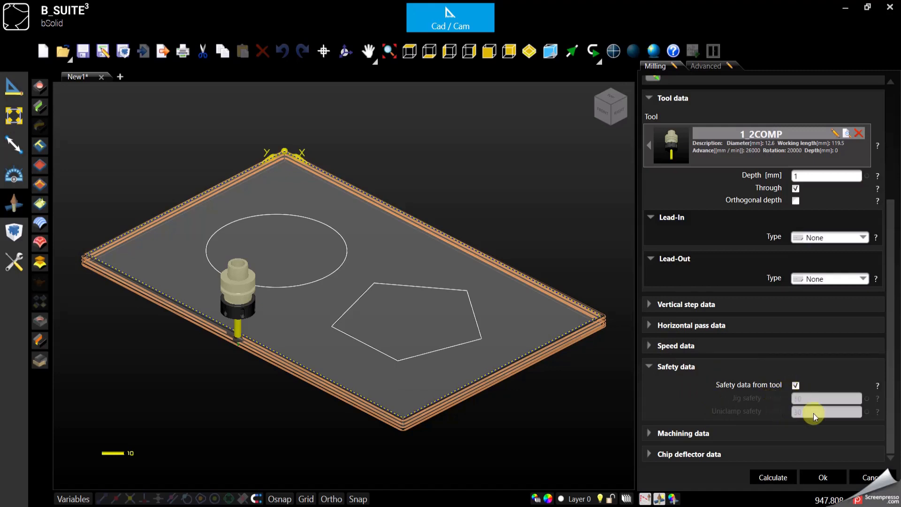
click(795, 385)
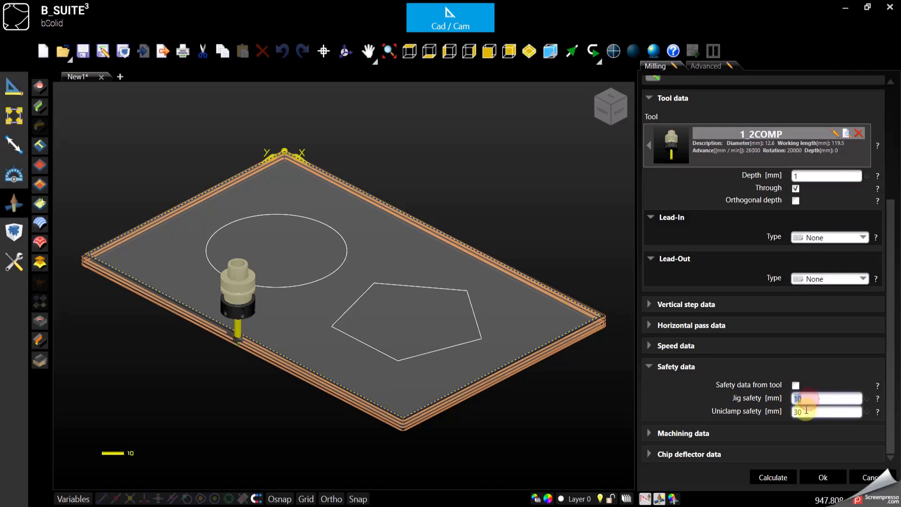
double_click(800, 412)
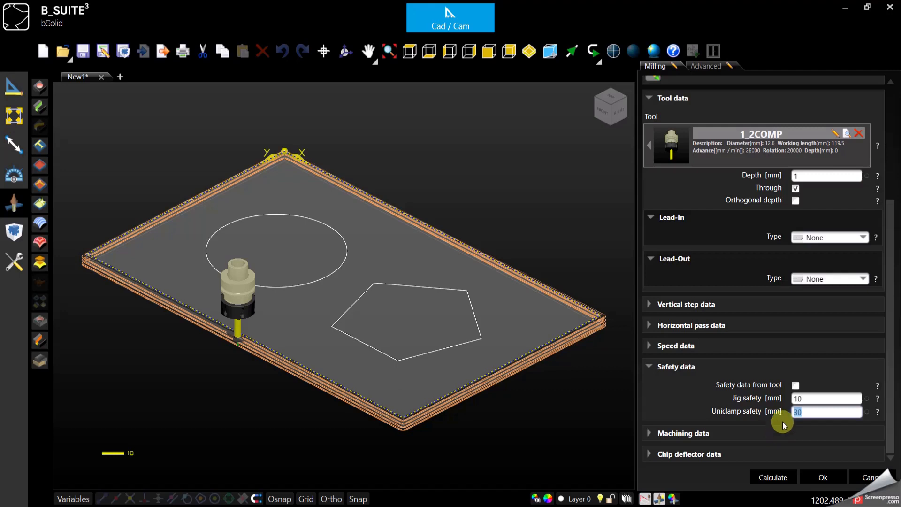
double_click(800, 399)
click(796, 386)
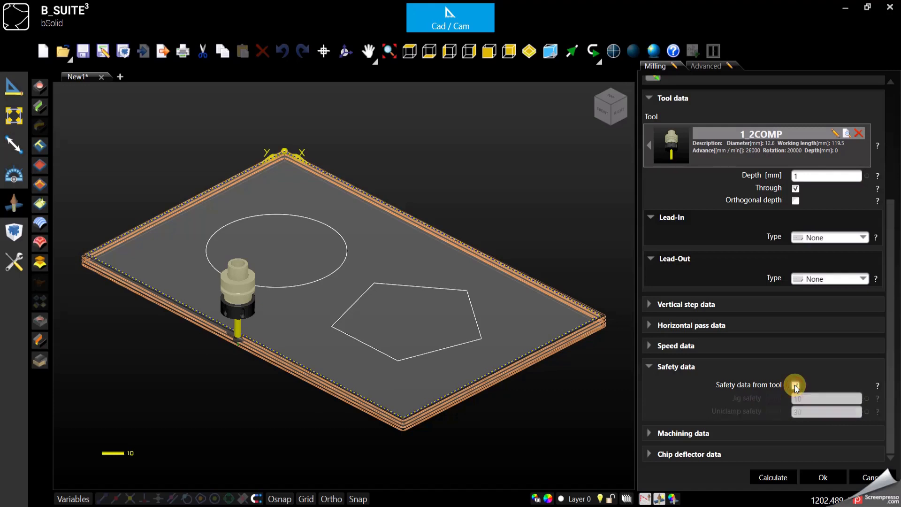
click(649, 366)
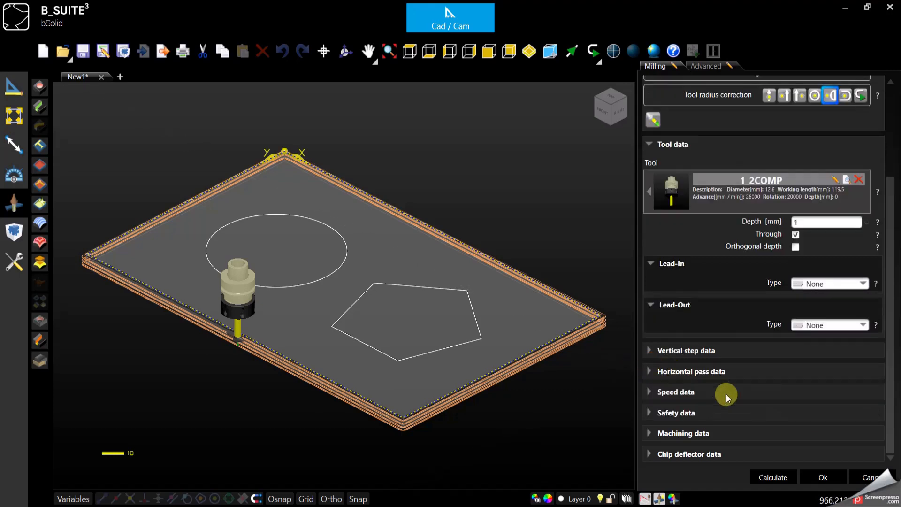
Review the milling's machining data, including excess material, check the toolpath in top and isometric views, and confirm the milling
click(649, 433)
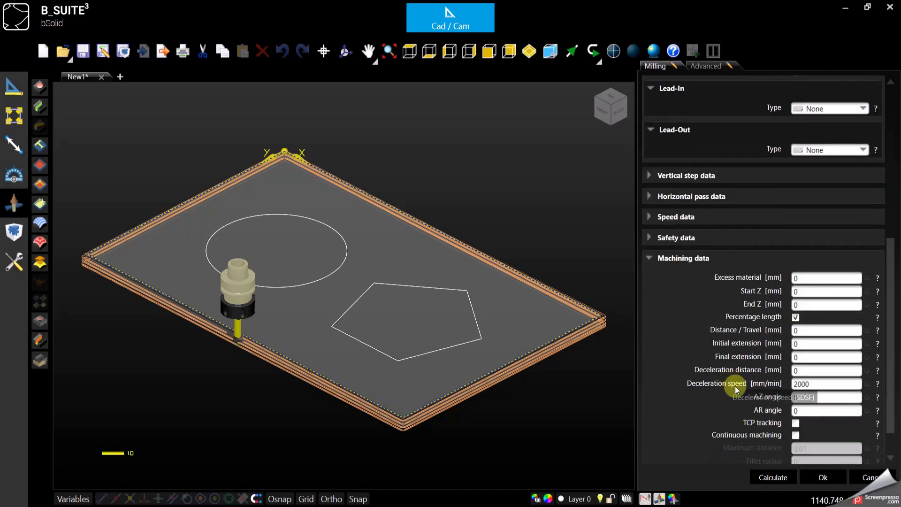
scroll(719, 357, down, 1)
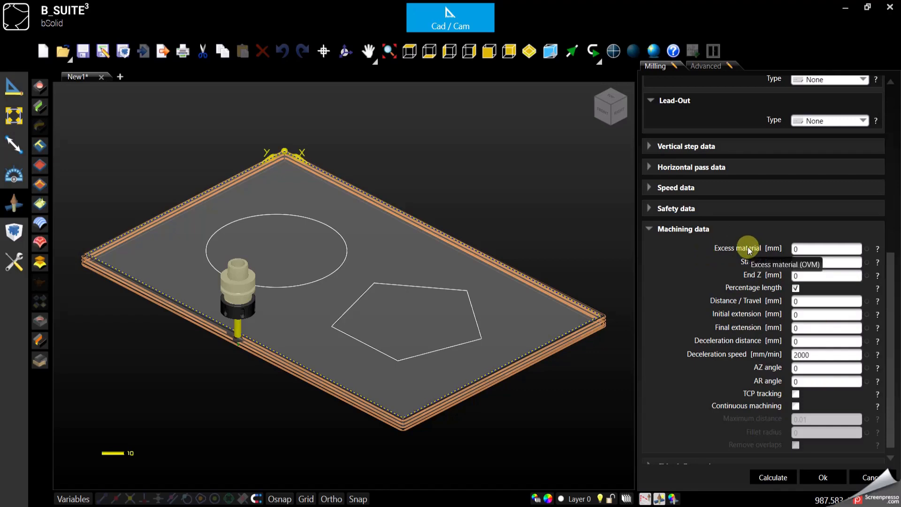
click(411, 52)
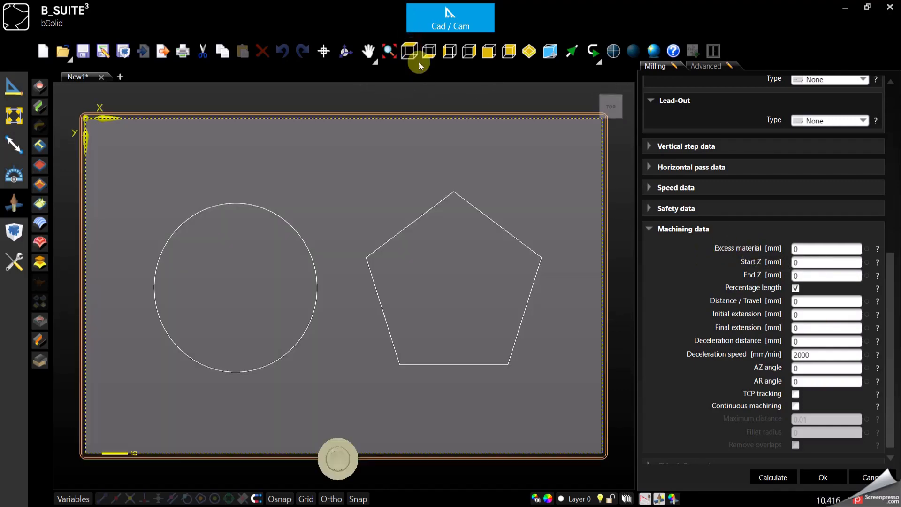
click(530, 52)
click(822, 470)
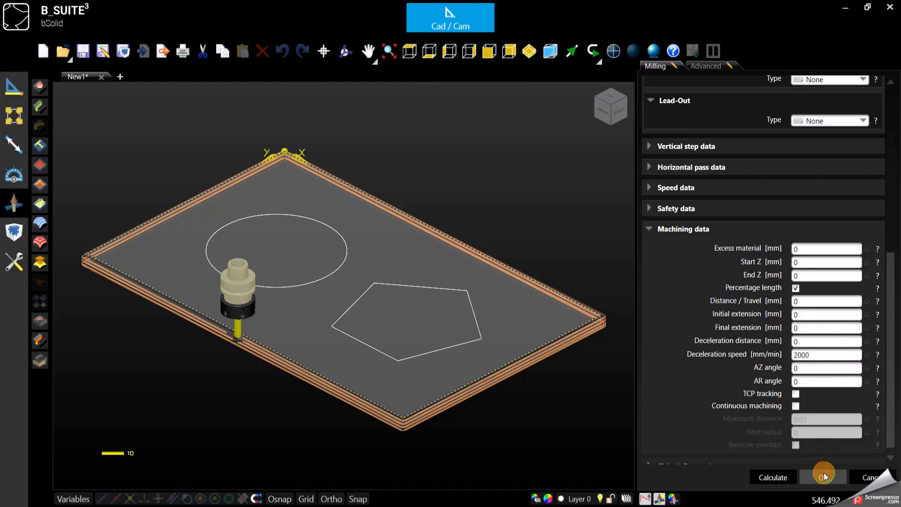
Reopen the milling and, in the vertical step data, set the vertical passes to 1 and disable incremental steps
click(730, 222)
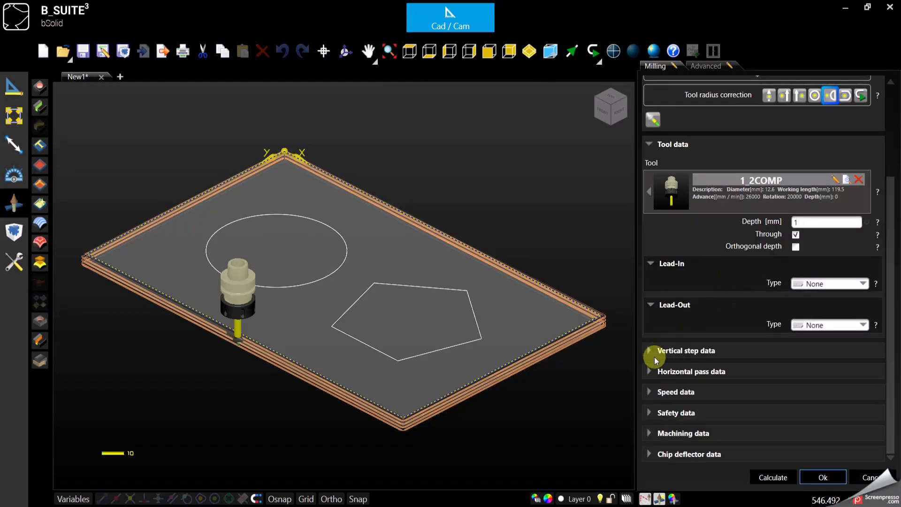
click(651, 350)
click(819, 372)
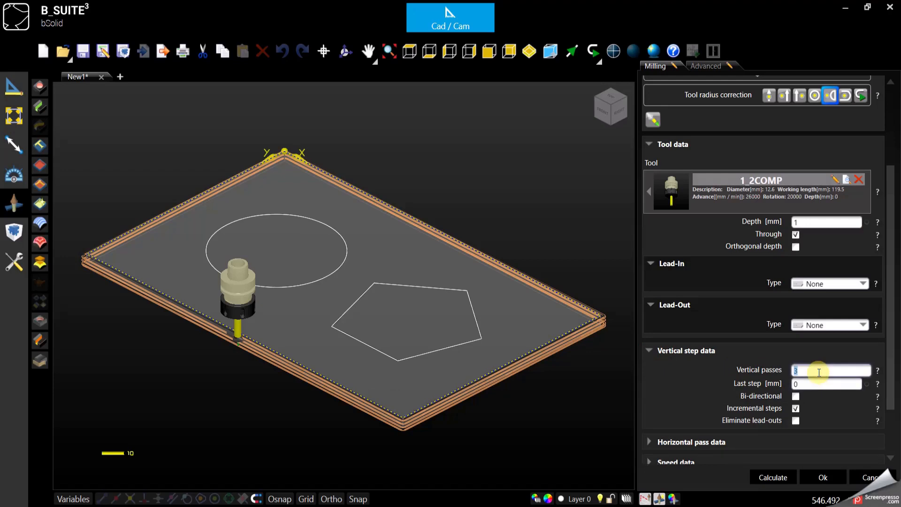
text(1)
click(795, 409)
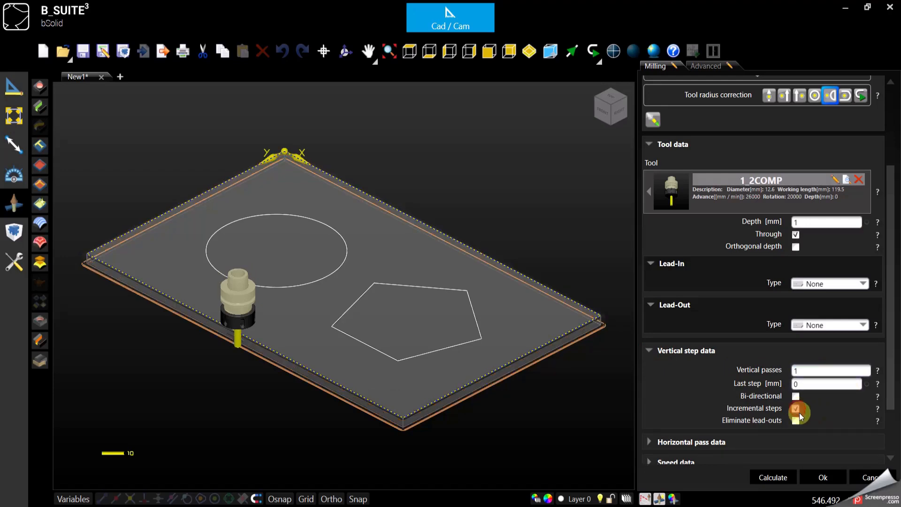
click(650, 351)
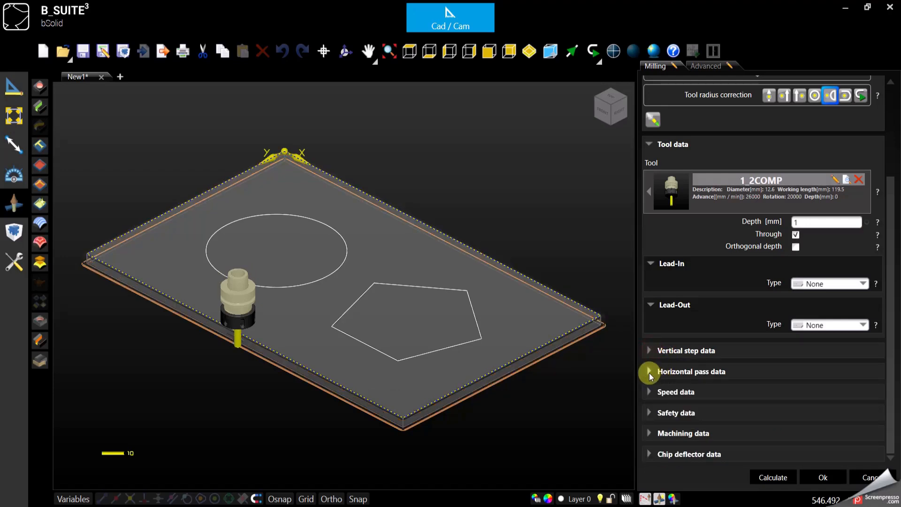
Set the horizontal passes to 1 and the multipass step to 0 mm, and confirm the milling
click(649, 372)
click(805, 391)
text(1)
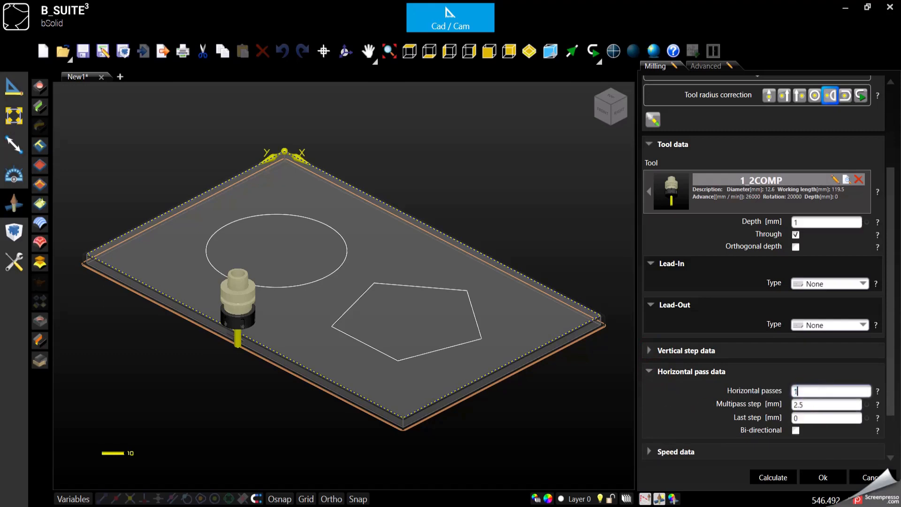
key(Tab)
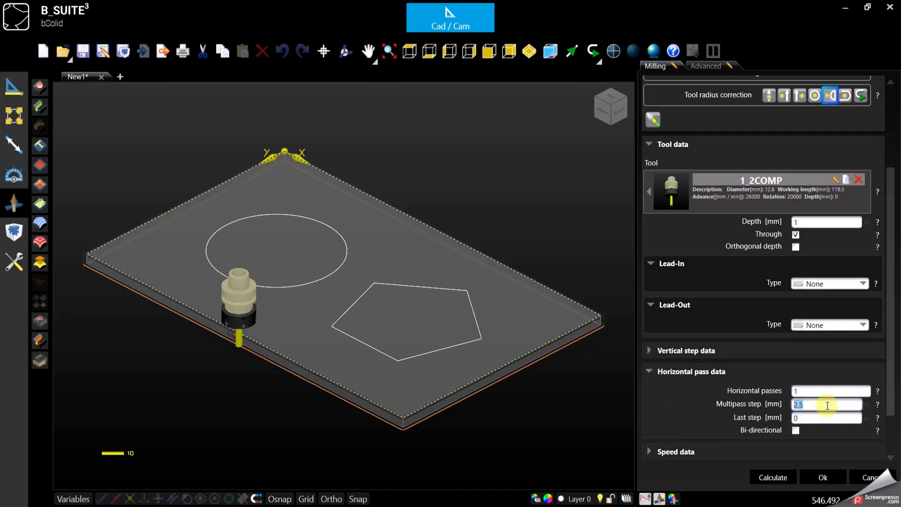
text(0)
click(821, 474)
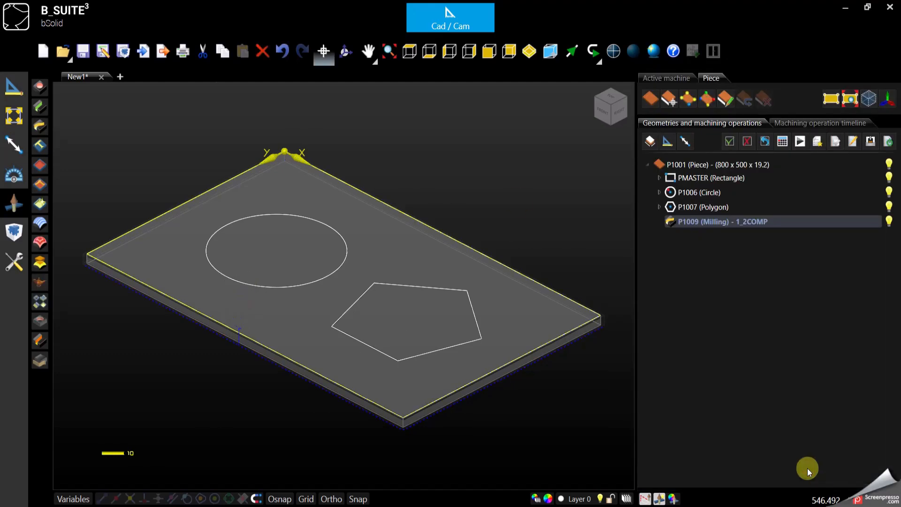
In top view, reopen the milling, set its excess material to 1 mm, and recalculate and confirm it
click(410, 53)
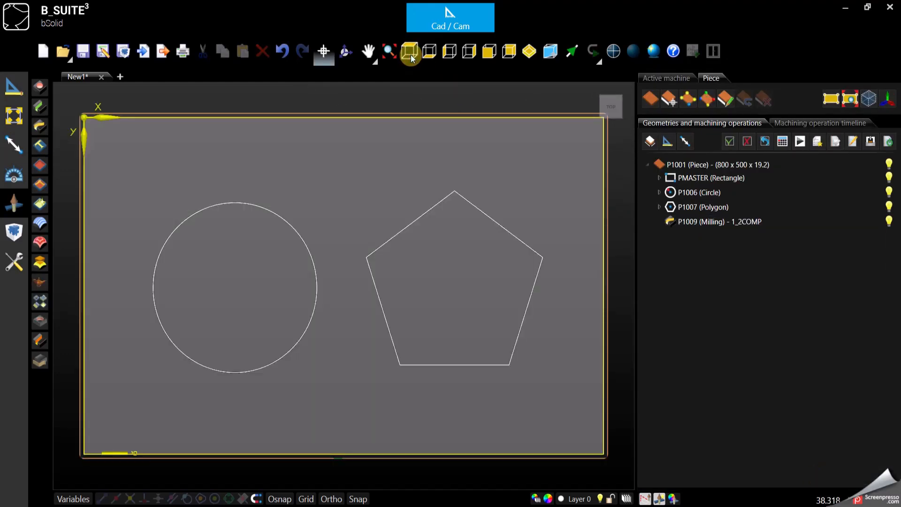
double_click(740, 221)
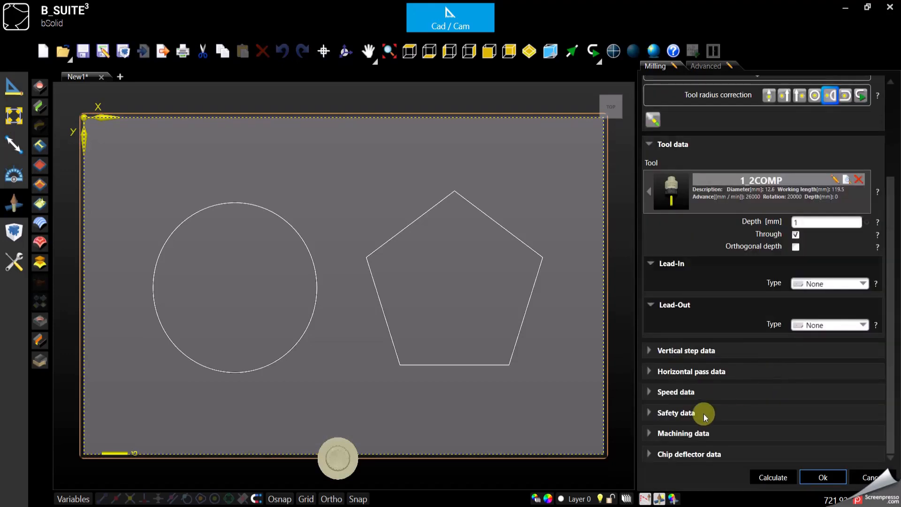
click(649, 433)
scroll(709, 385, down, 3)
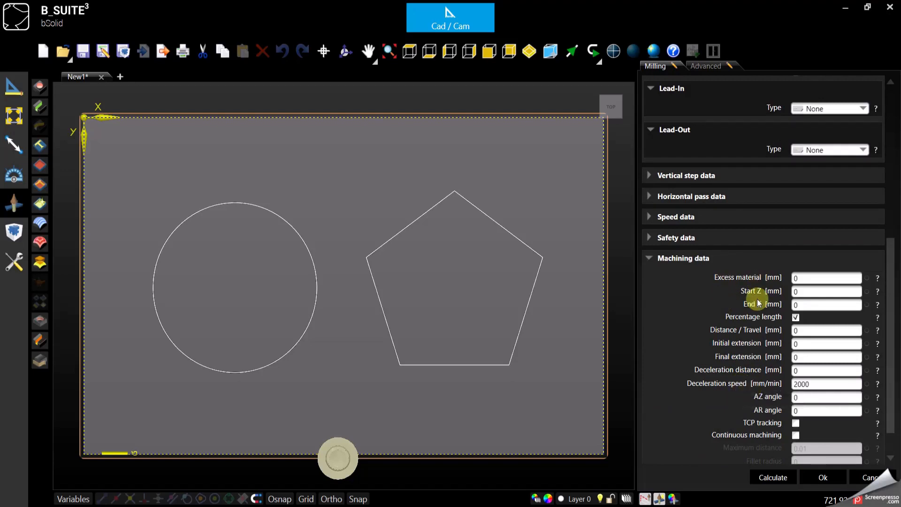
double_click(803, 278)
text(1)
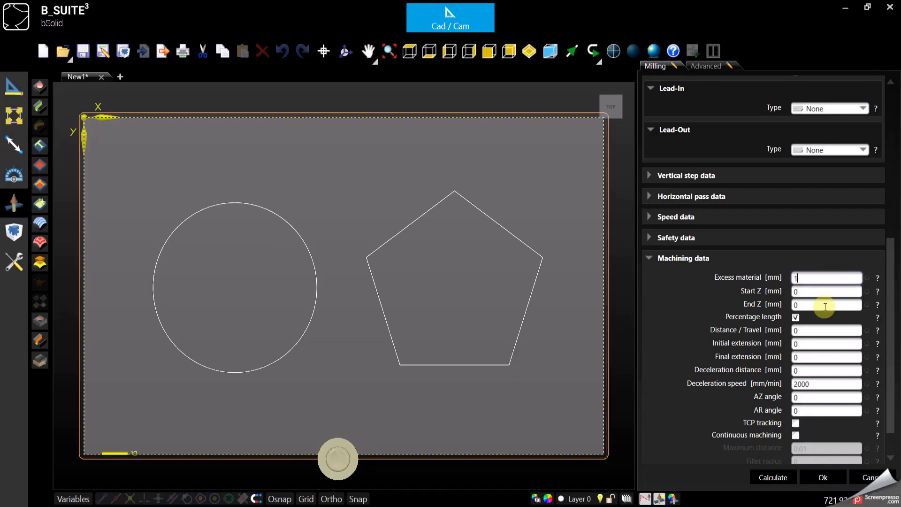
click(785, 479)
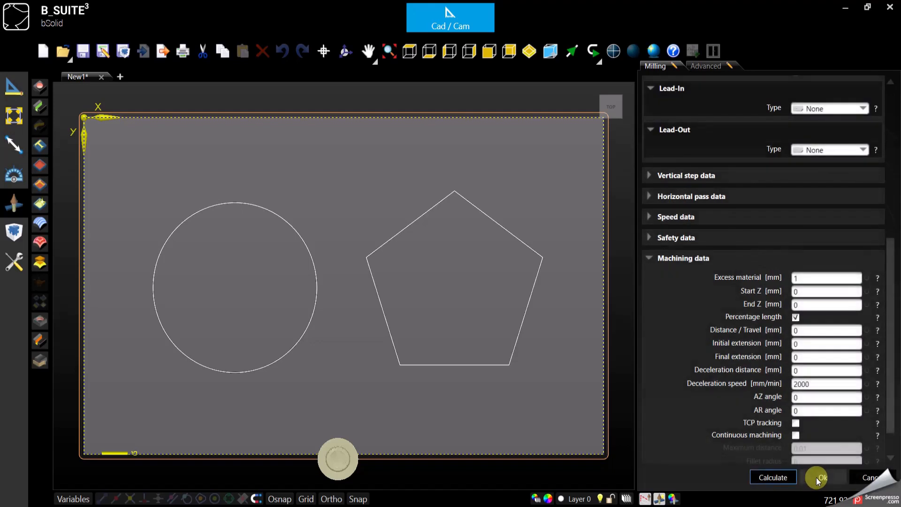
click(825, 477)
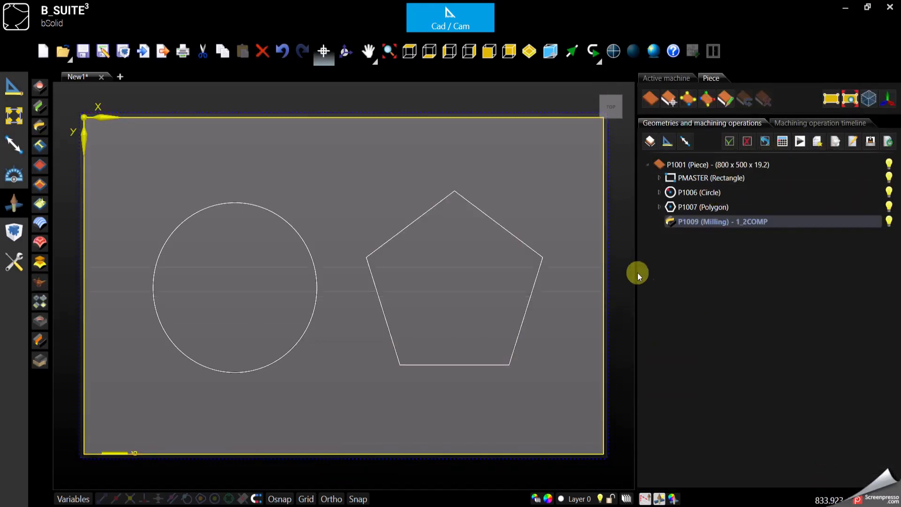
Simulate the milling with the excess material from above and stop the simulation
click(708, 223)
click(800, 141)
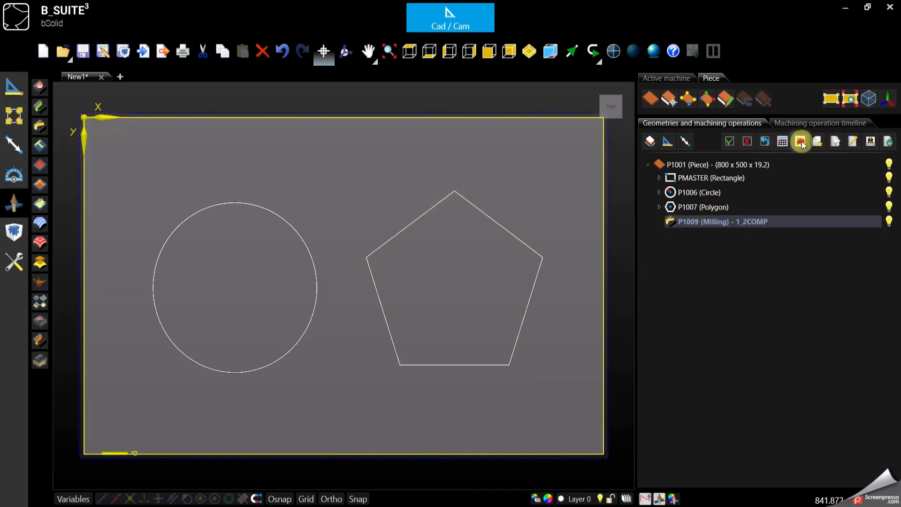
click(691, 290)
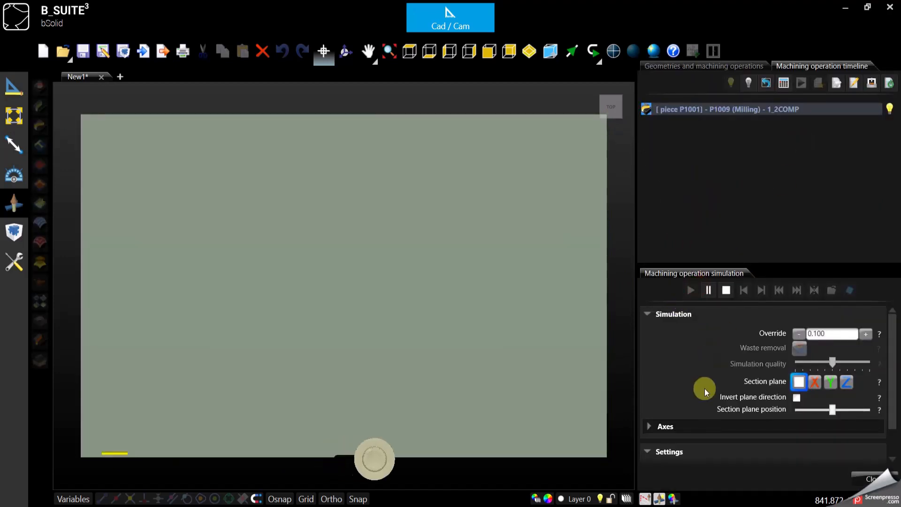
click(727, 290)
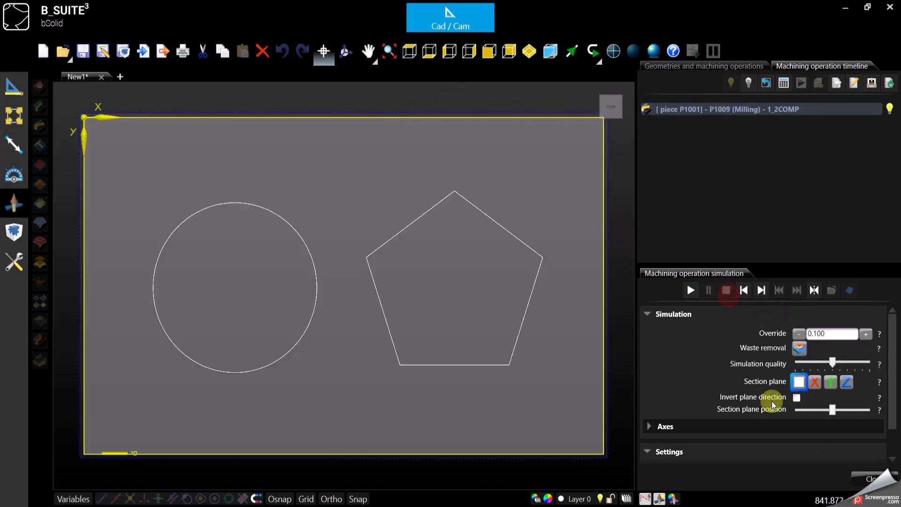
Reopen the milling, set Start Z to 1 mm in the machining data, and examine the toolpath at the tool tip in front view
double_click(685, 223)
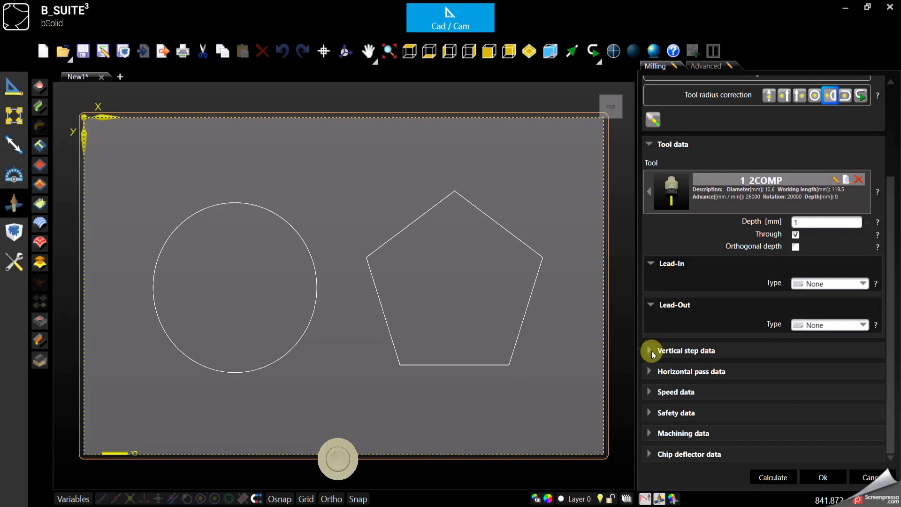
click(647, 434)
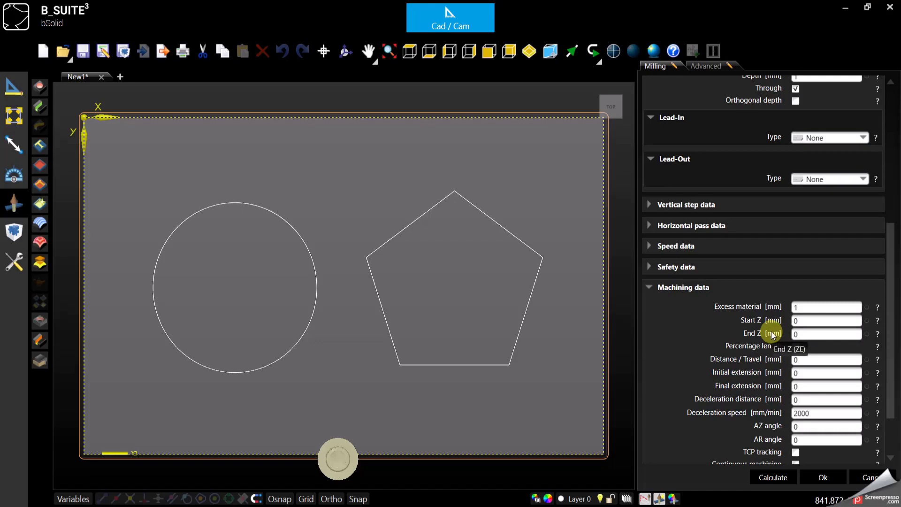
click(798, 321)
scroll(815, 203, up, 2)
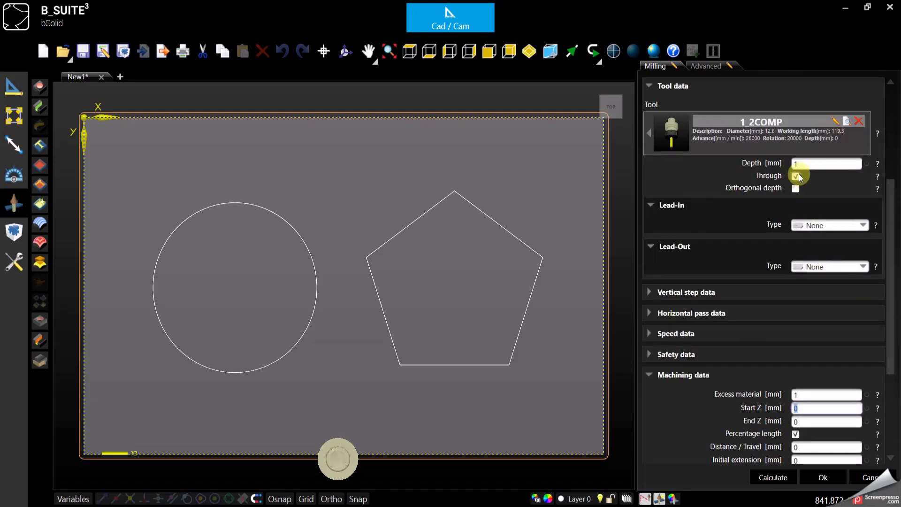
scroll(769, 172, down, 5)
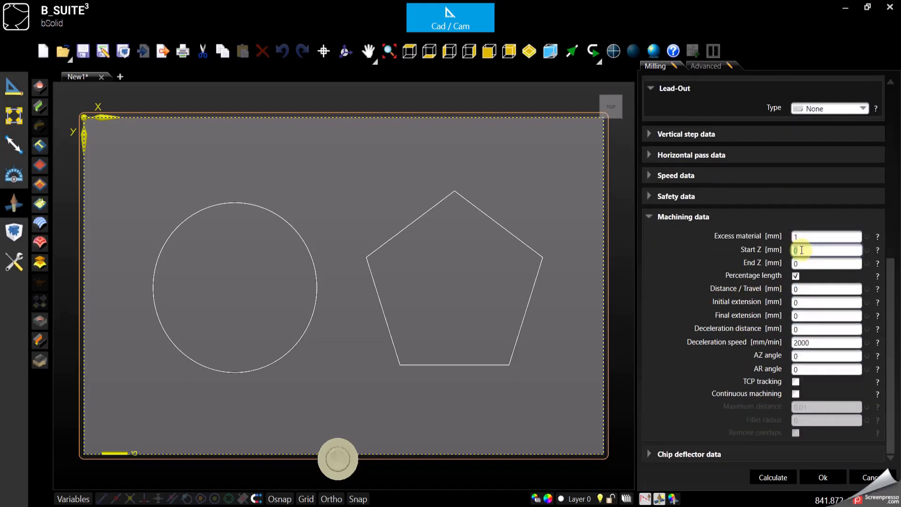
text(1)
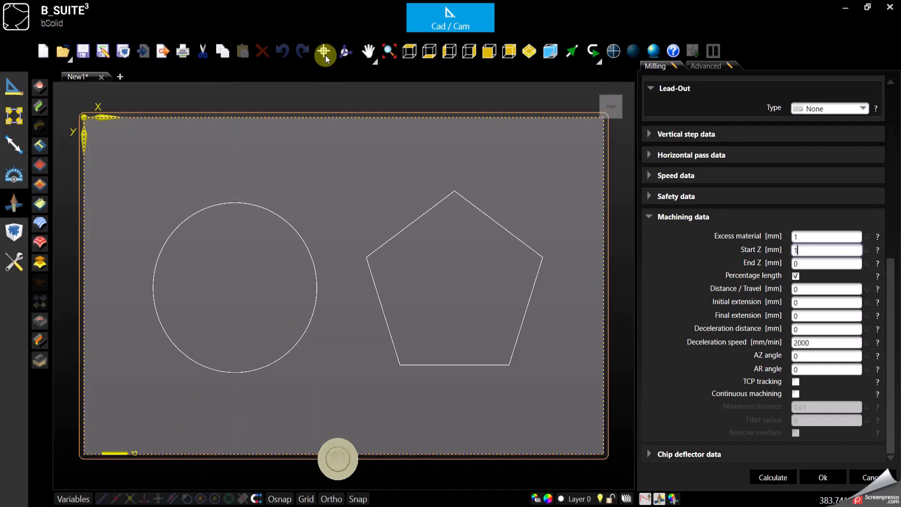
click(470, 51)
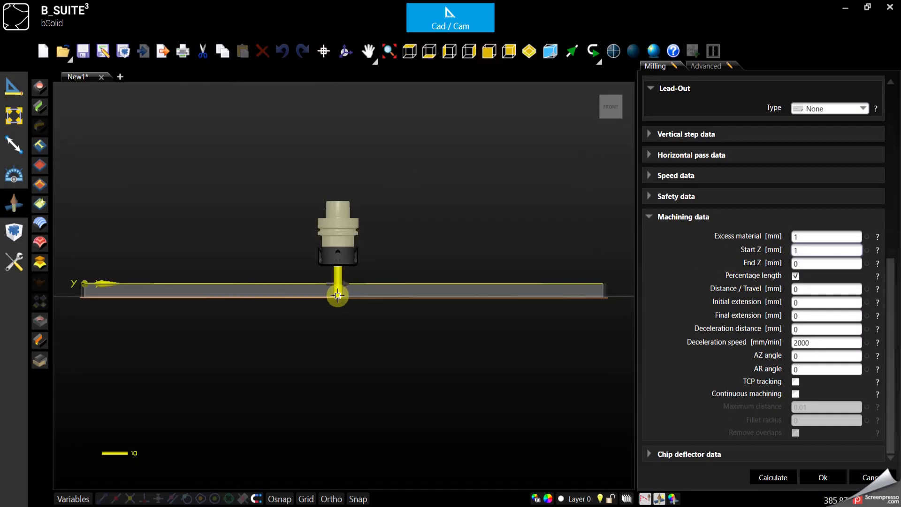
scroll(338, 295, up, 5)
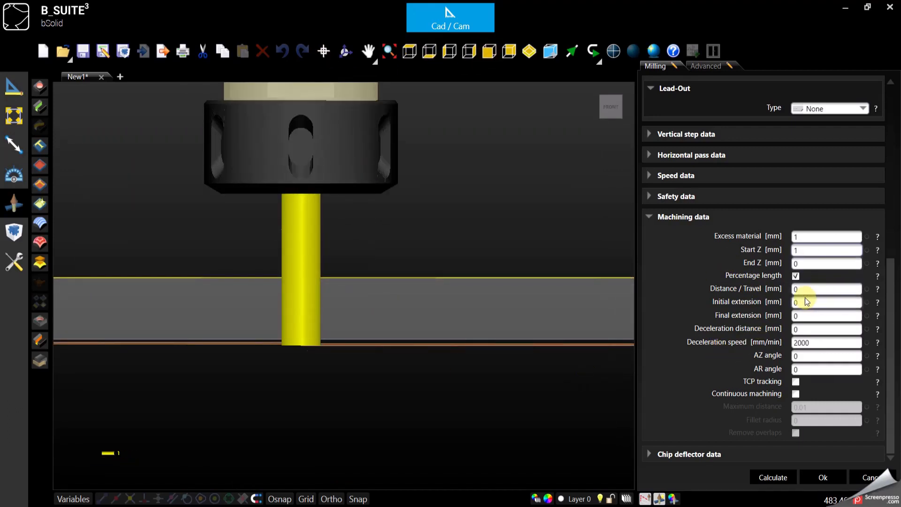
Set Start Z to 0 mm and compare the toolpath with the milling's depth and through settings
double_click(798, 249)
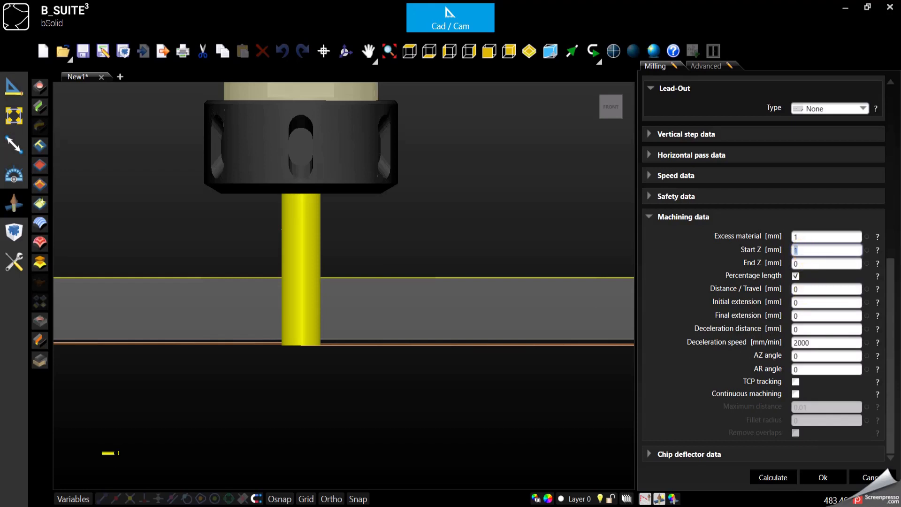
text(0)
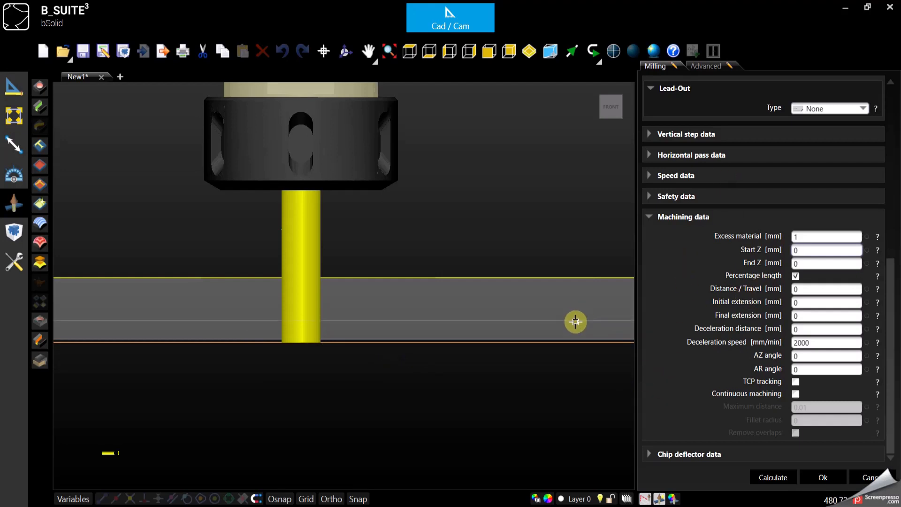
scroll(787, 276, up, 4)
click(796, 190)
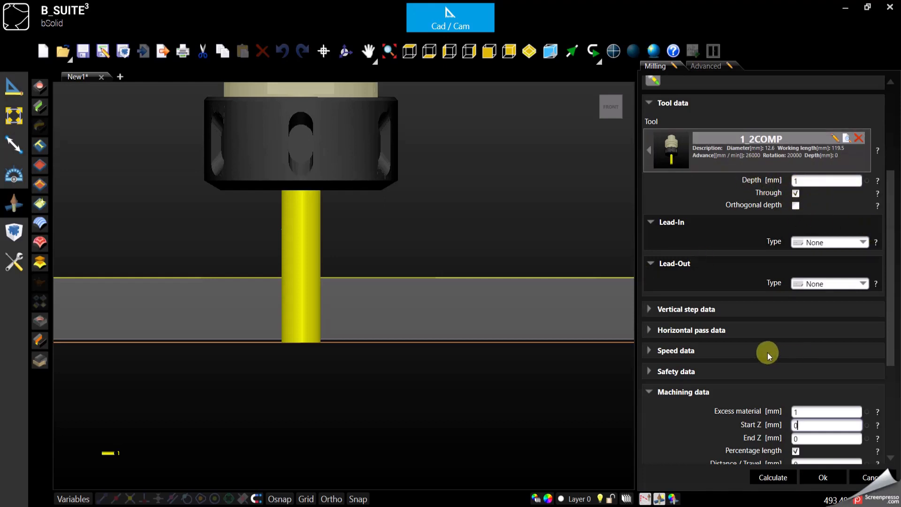
scroll(768, 353, down, 4)
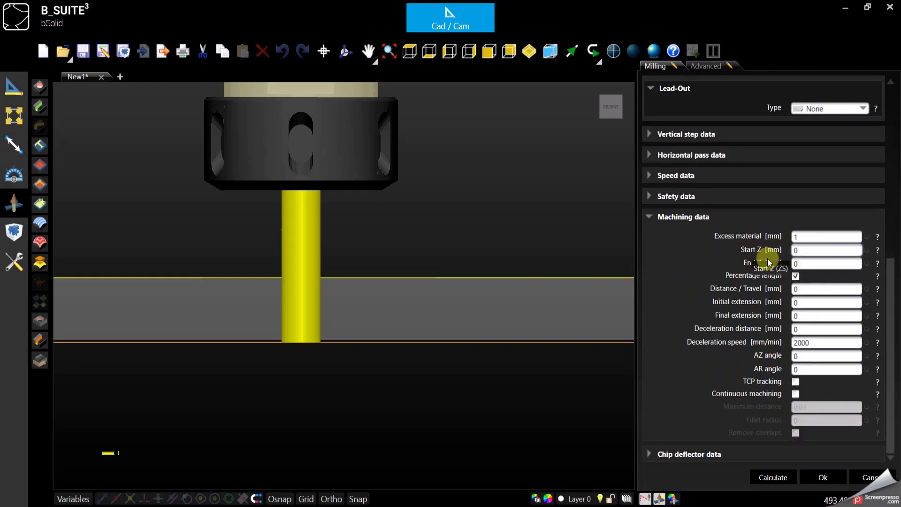
Set Start Z to 1 mm and End Z to 2 mm in the milling's machining data
double_click(793, 250)
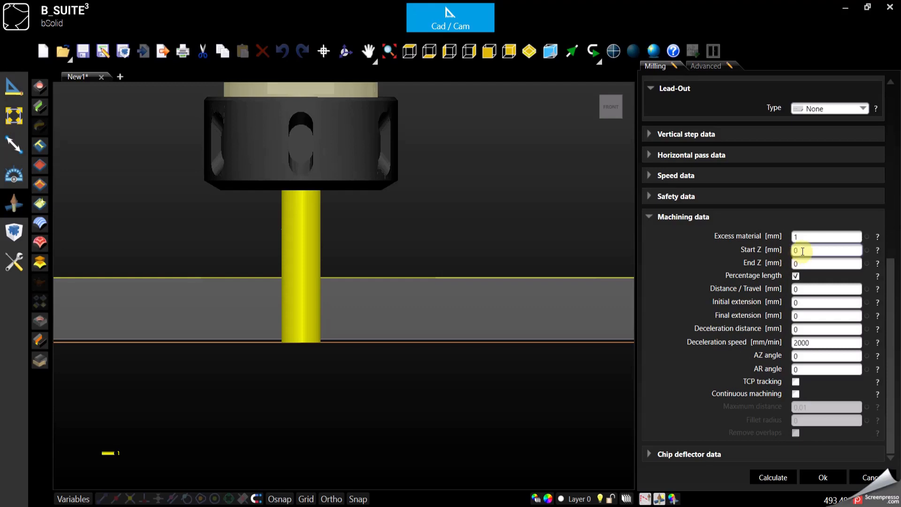
text(1)
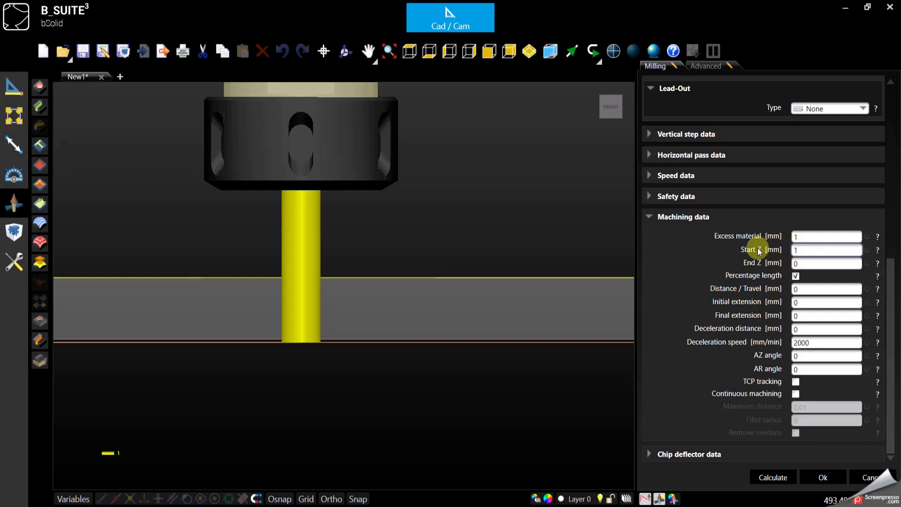
key(Return)
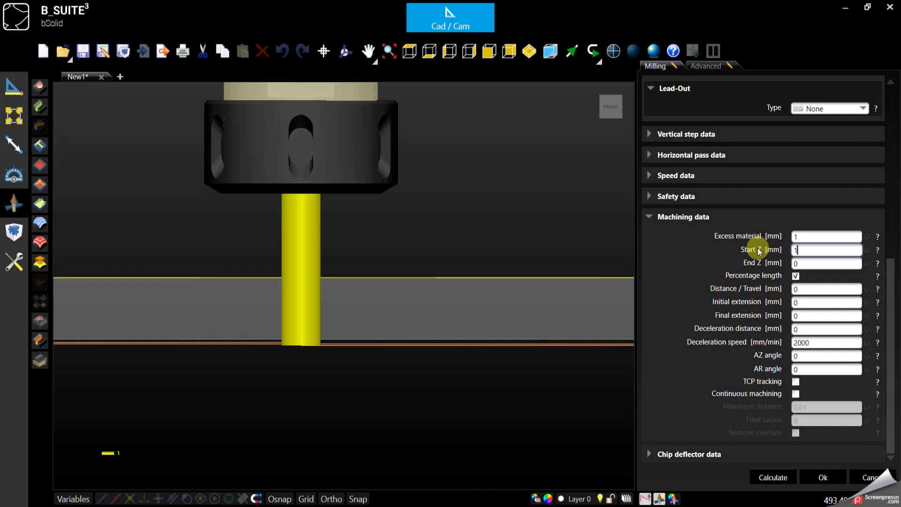
double_click(807, 261)
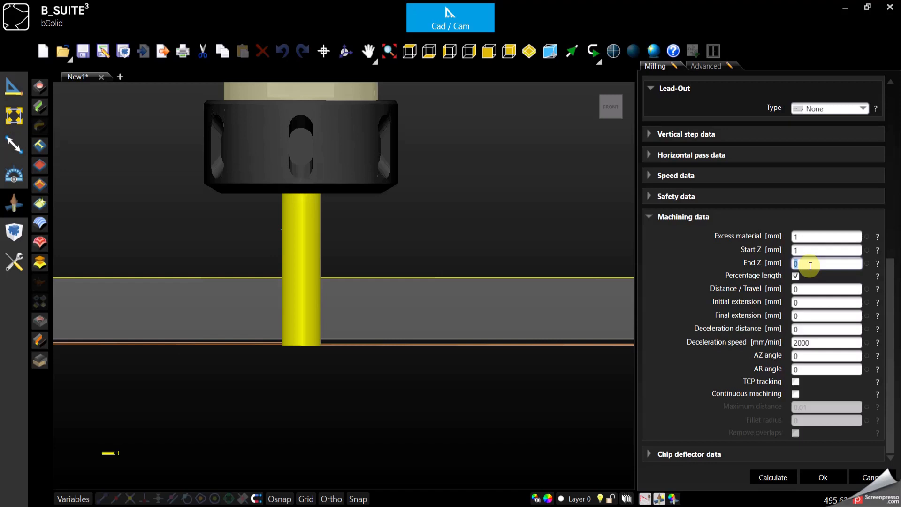
text(2)
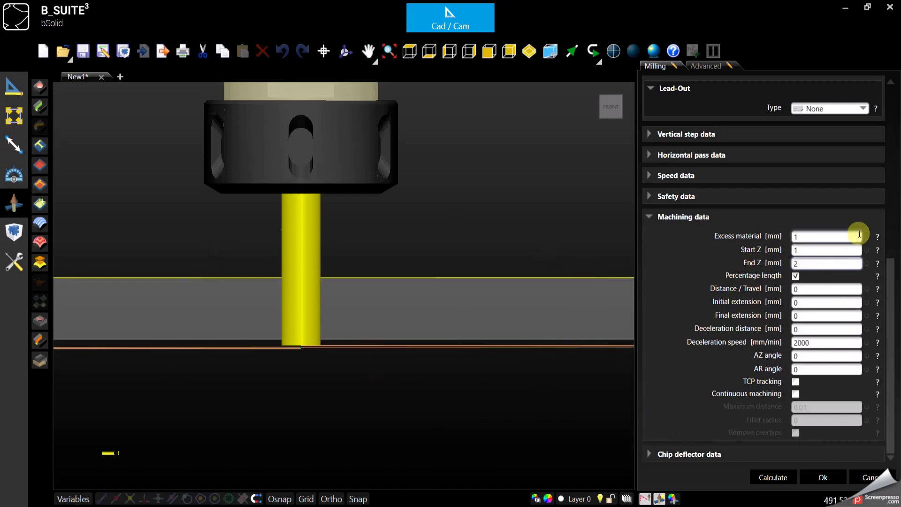
Set both Start Z and End Z to 0 mm in the milling's machining data
double_click(799, 251)
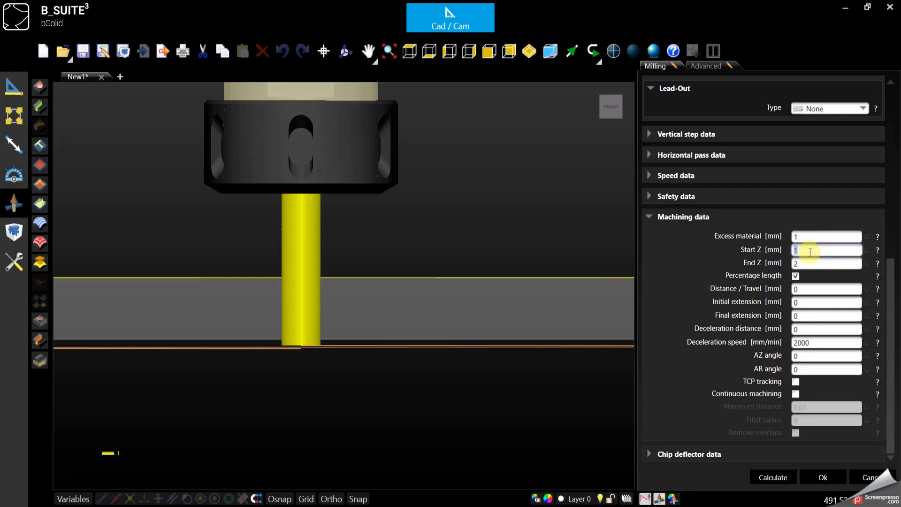
double_click(811, 263)
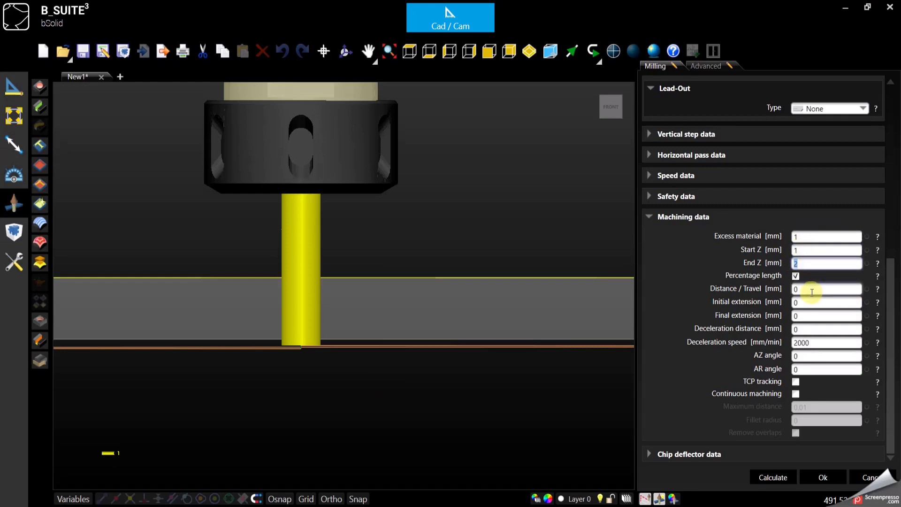
double_click(800, 250)
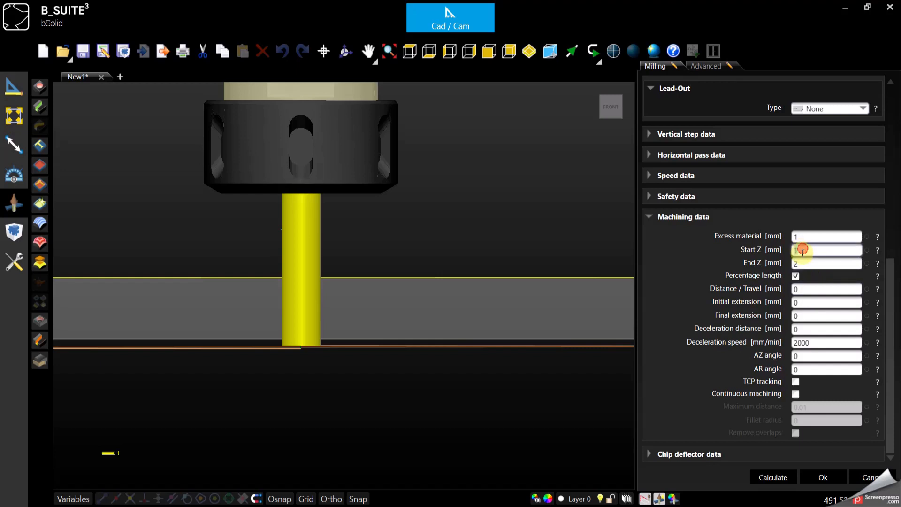
text(0)
double_click(801, 264)
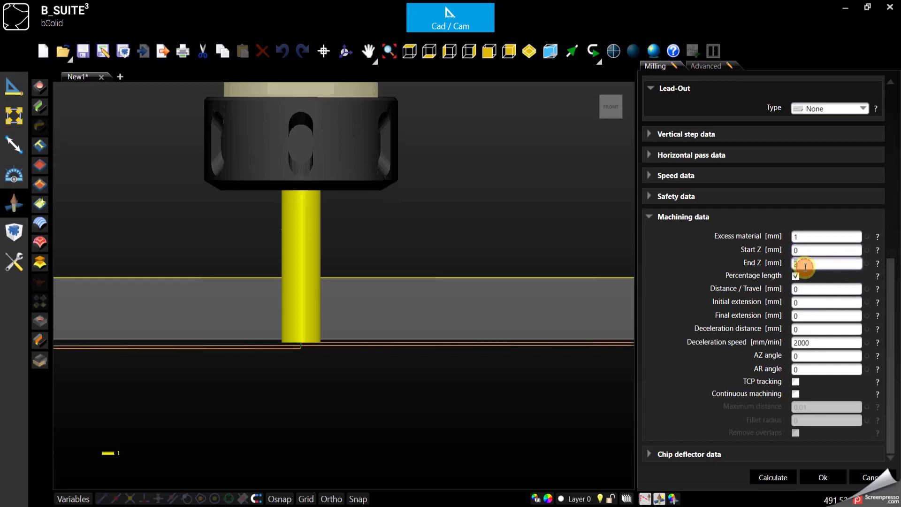
text(0)
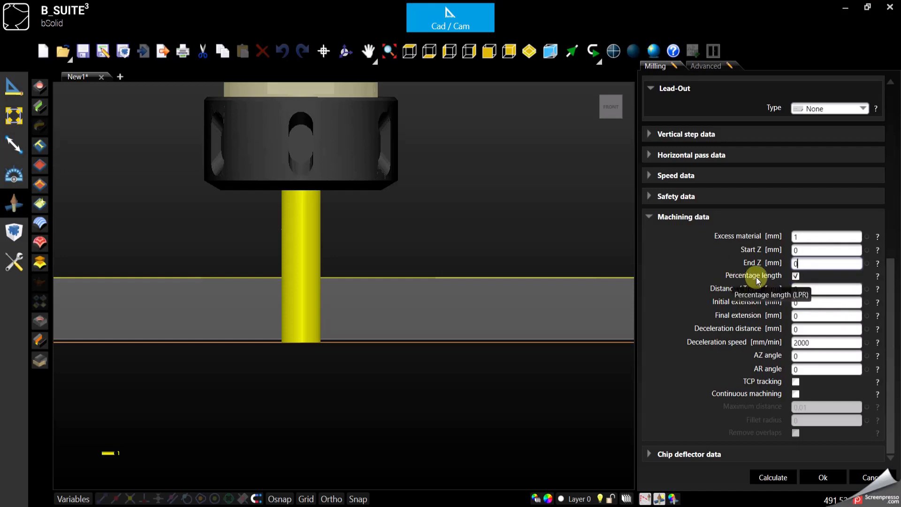
Try a Distance / Travel value of 50 with Percentage length enabled and view the shortened toolpath
click(530, 51)
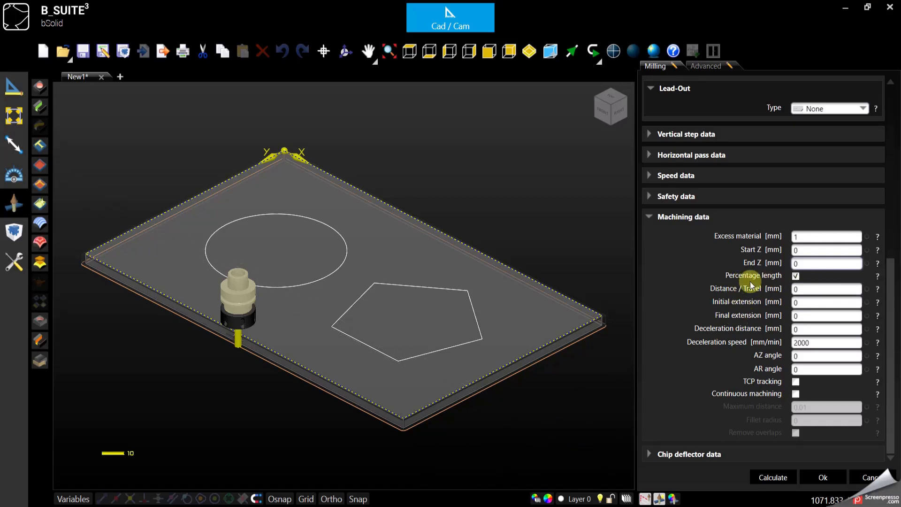
click(798, 290)
text(5)
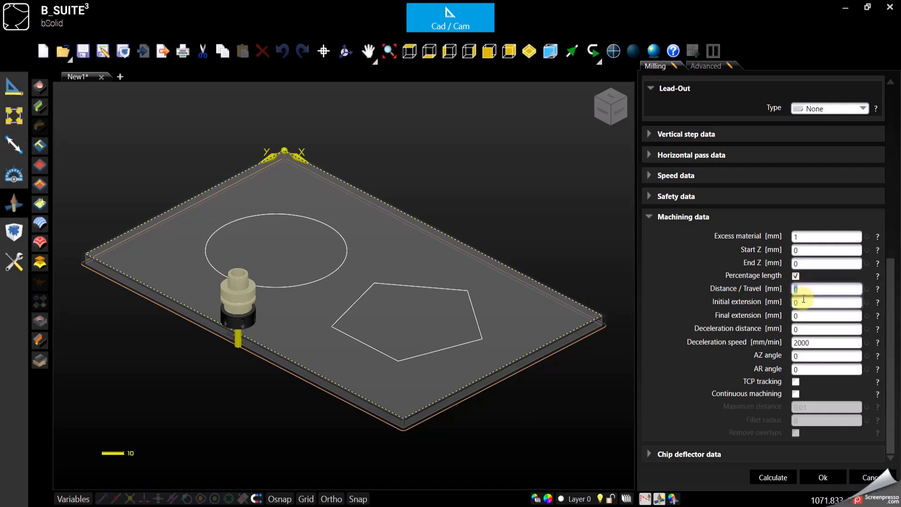
text(0)
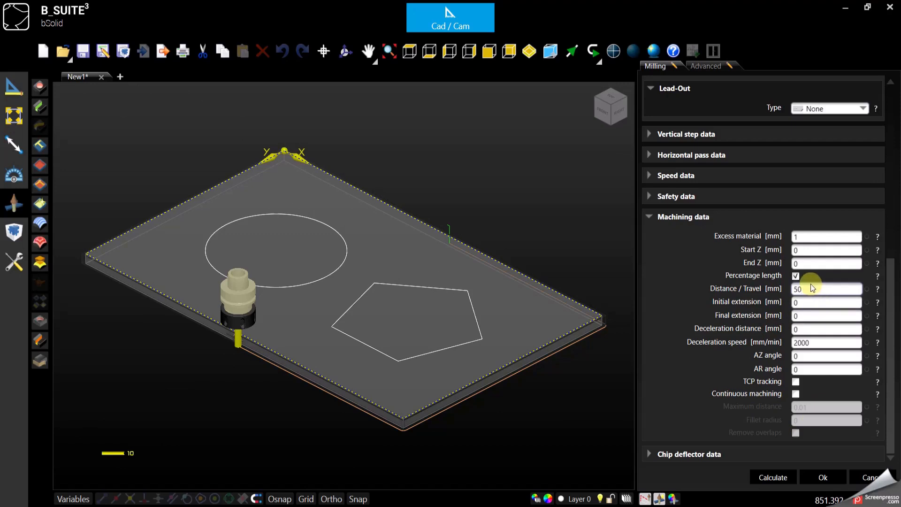
Try a Distance / Travel of 500 mm with Percentage length disabled and calculate the milling
double_click(797, 288)
text(0)
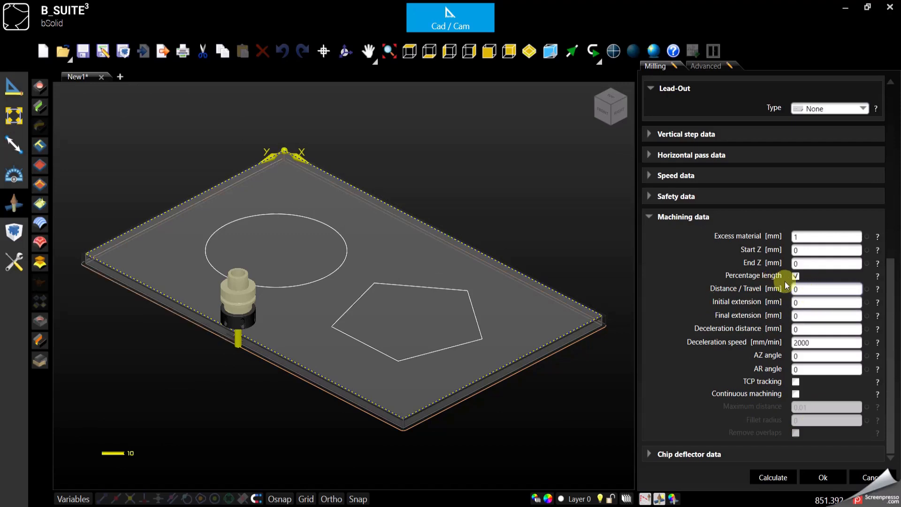
click(796, 276)
double_click(804, 287)
text(500)
click(773, 478)
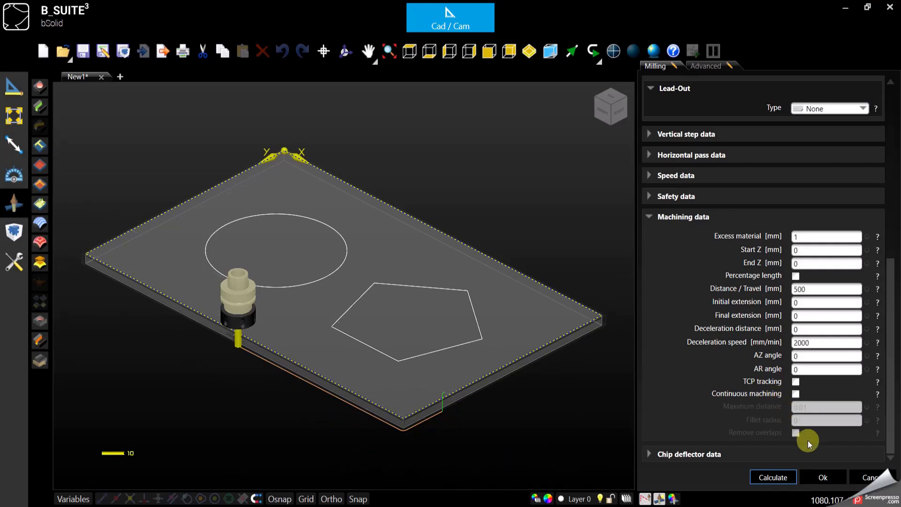
Reset Distance / Travel to 0 and enable Percentage length again
double_click(804, 289)
text(0)
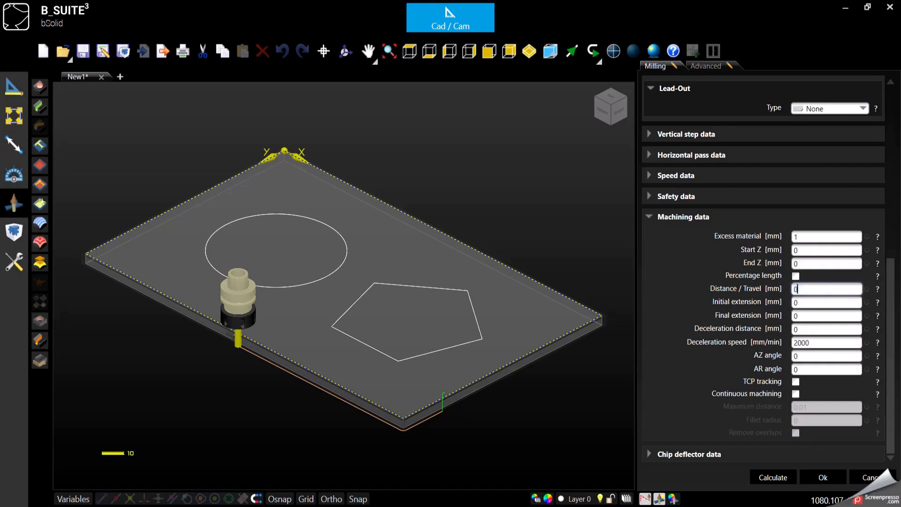
click(795, 276)
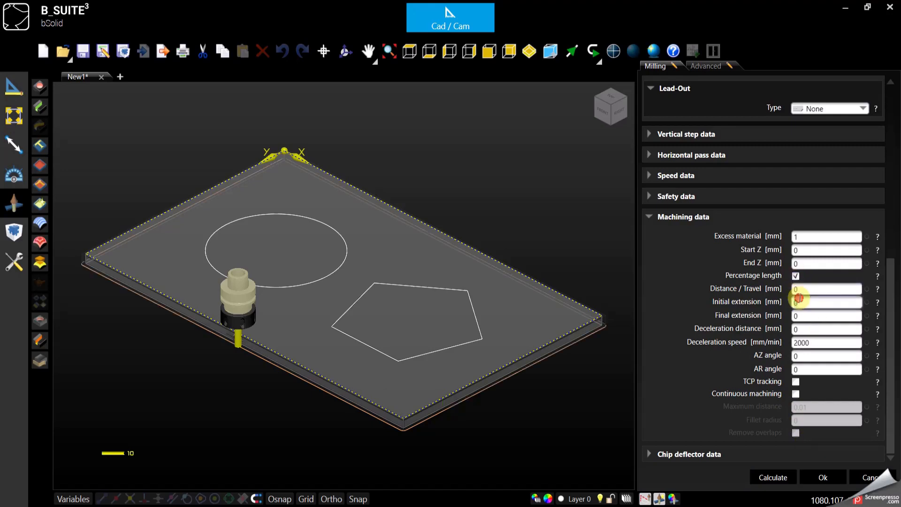
Try an Initial extension of 100 mm to shift the milling's start point
double_click(804, 302)
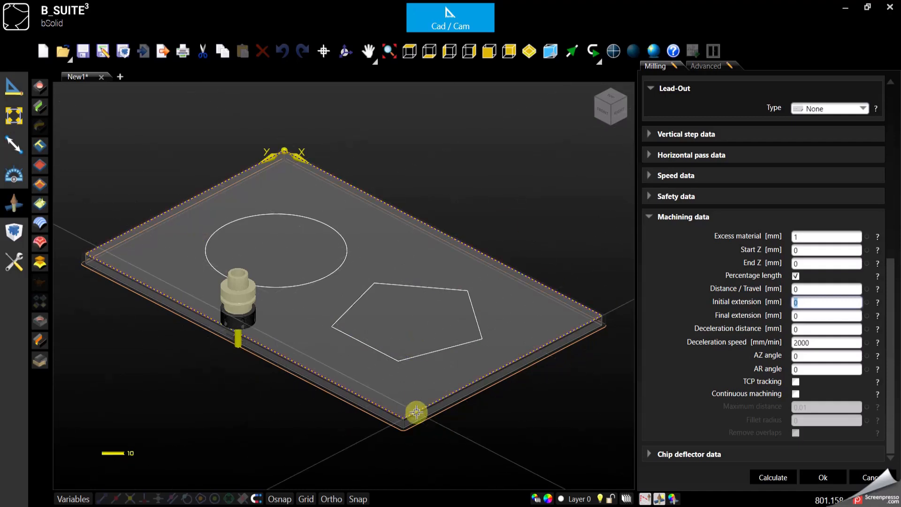
click(802, 305)
text(1)
key(Delete)
text(00)
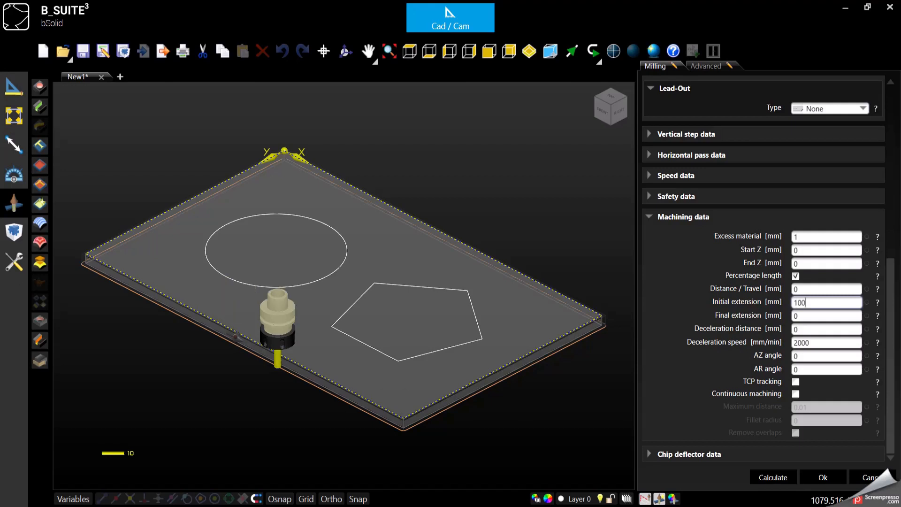
Set the milling's Initial extension to -100 mm
key(BackSpace)
key(BackSpace)
key(BackSpace)
text(-100)
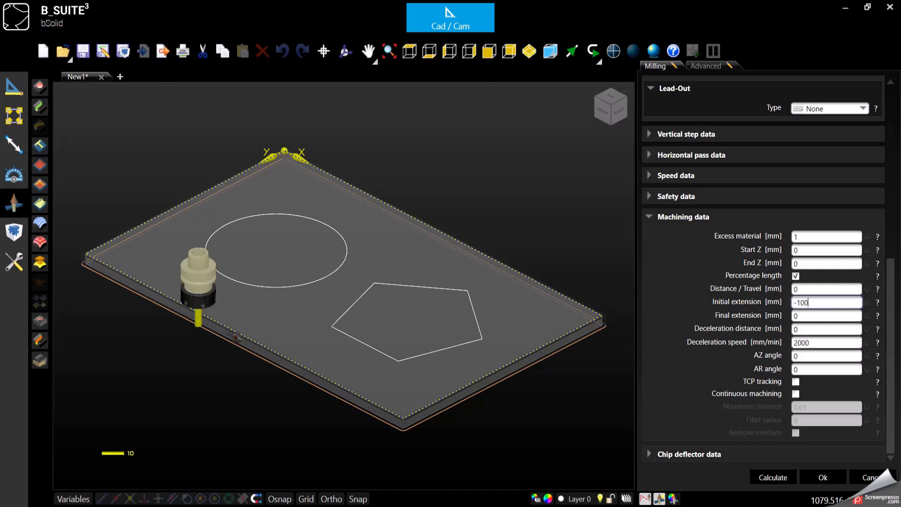
click(807, 314)
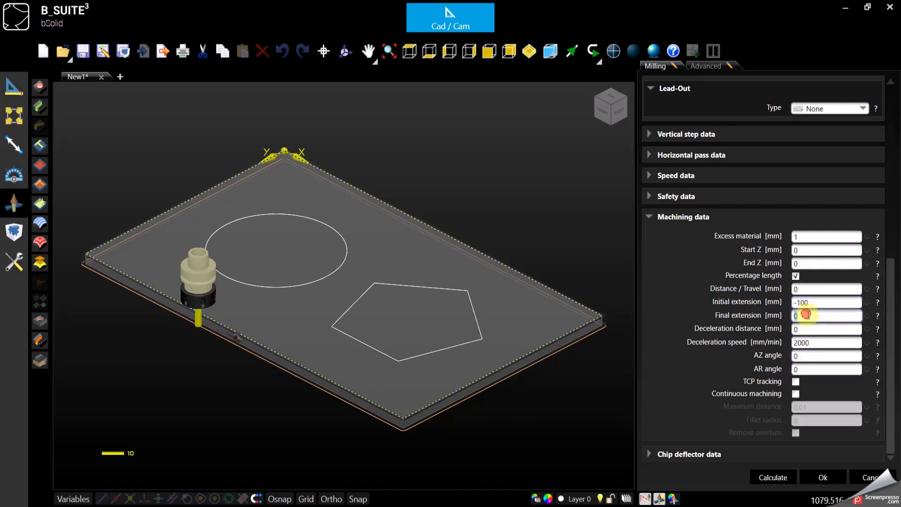
Set the milling's Excess material to 0 mm while viewing the piece from above
click(797, 236)
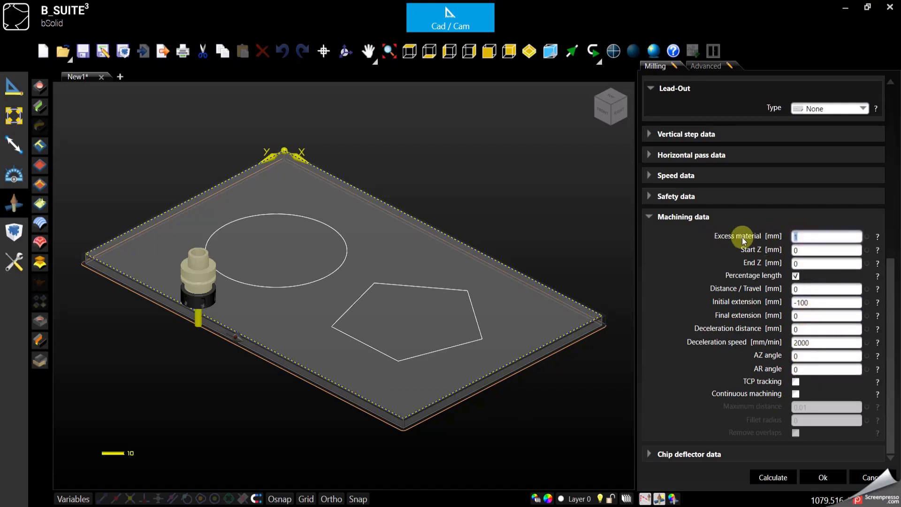
click(800, 237)
double_click(801, 237)
click(409, 50)
double_click(806, 237)
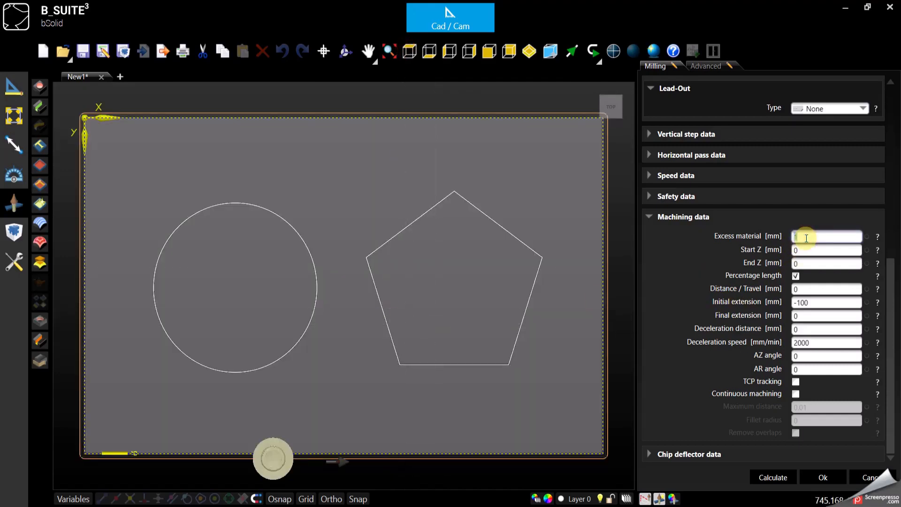
text(0)
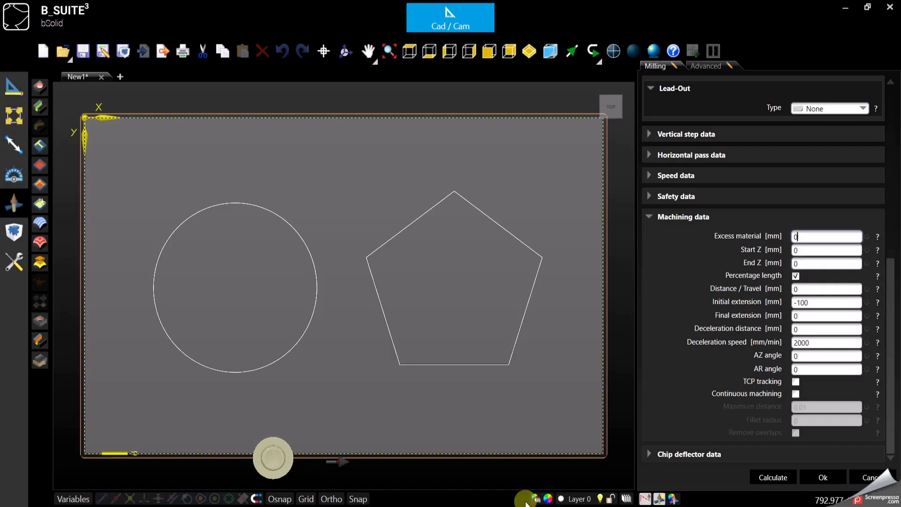
Try an Excess material of -1 mm, compare the toolpath offset at the tool, and restore the value to 0 mm
scroll(282, 464, up, 6)
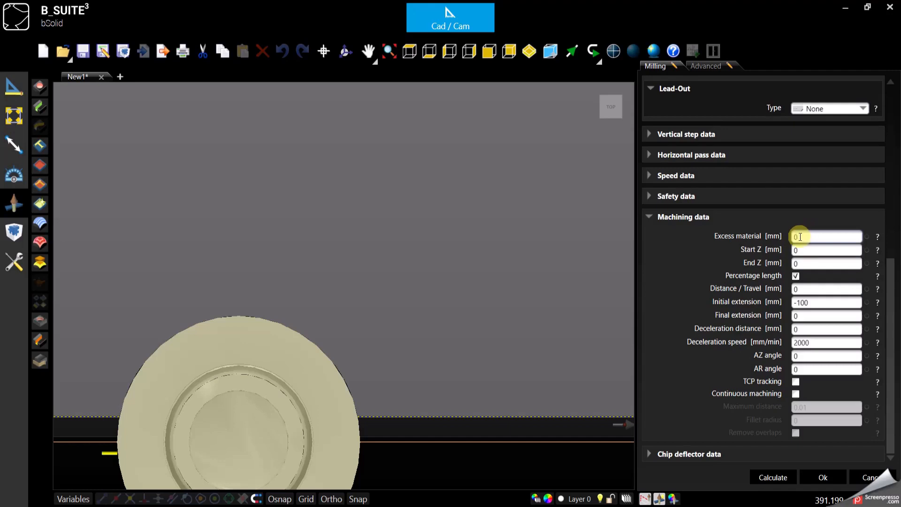
drag(804, 239, 767, 237)
text(-1)
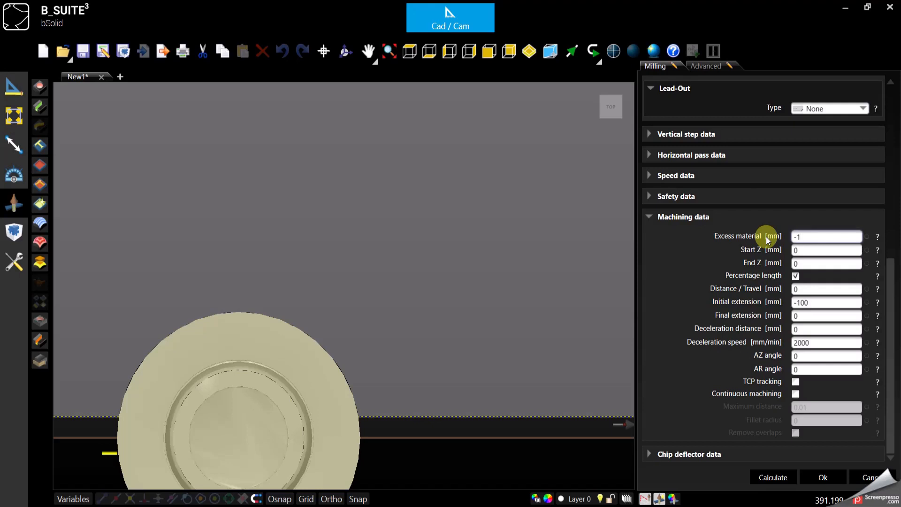
key(BackSpace)
key(BackSpace)
text(0)
Set the milling's Final extension to 100 mm
click(825, 301)
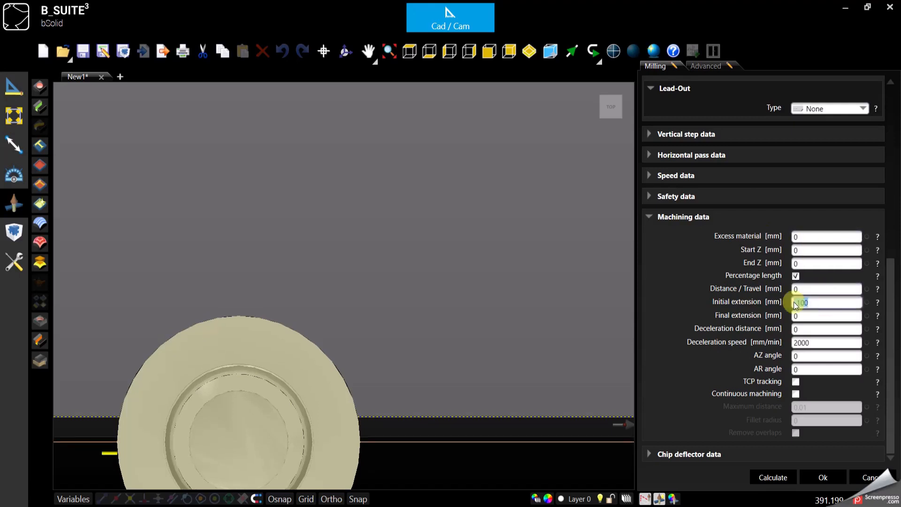
click(528, 57)
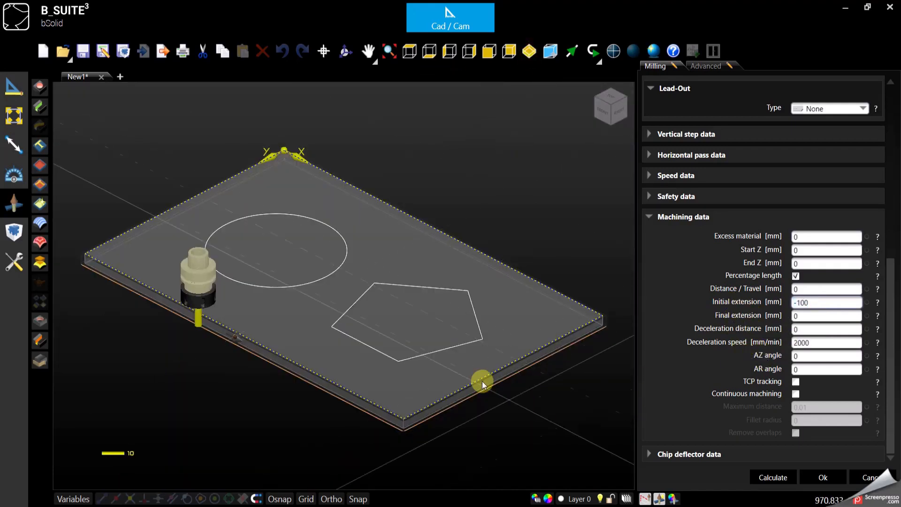
click(818, 300)
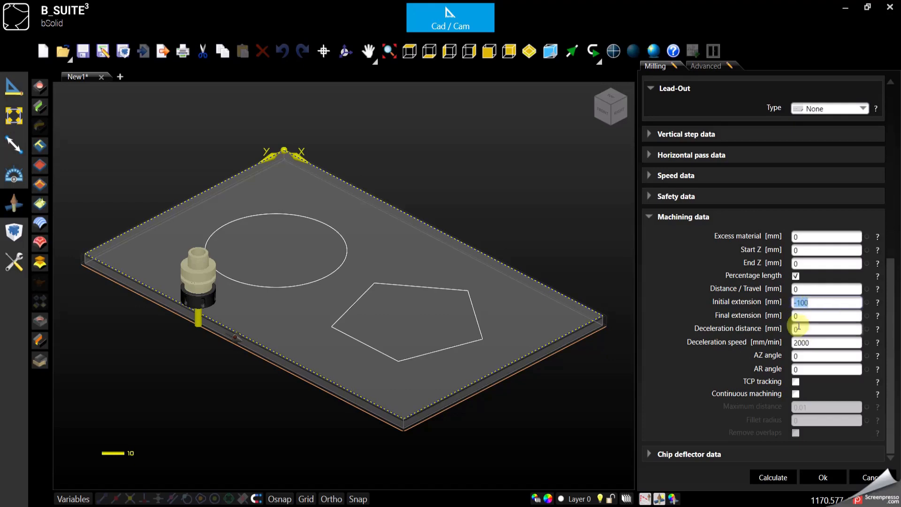
click(797, 304)
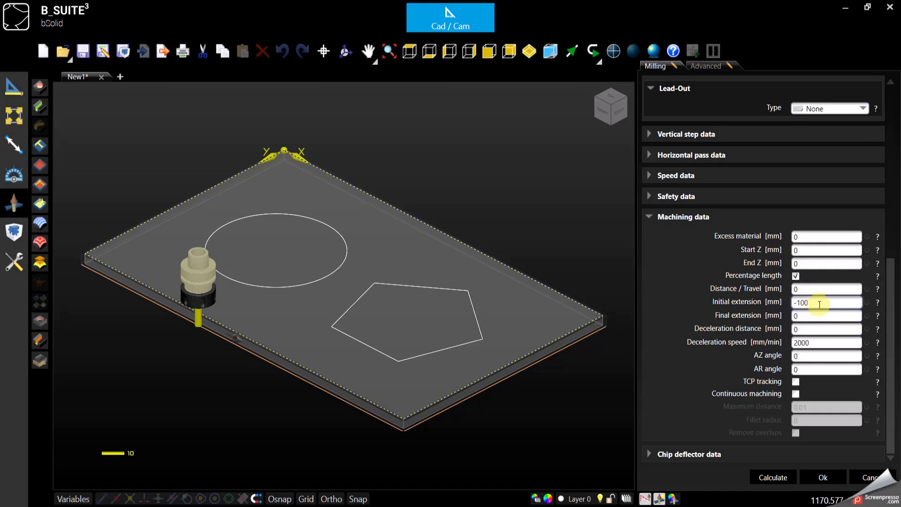
click(805, 318)
text(10)
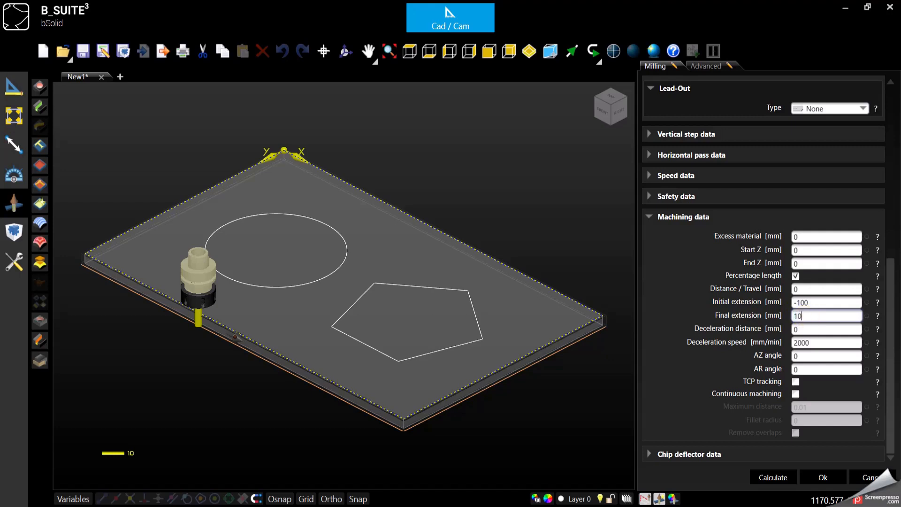
text(0)
text(0)
Review the Deceleration distance, Deceleration speed and AZ angle settings, and accept the milling
click(827, 327)
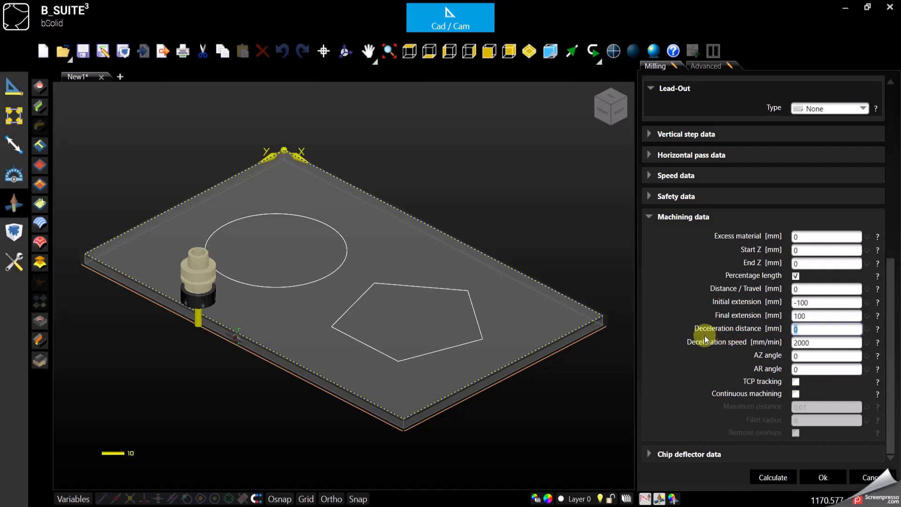
click(802, 331)
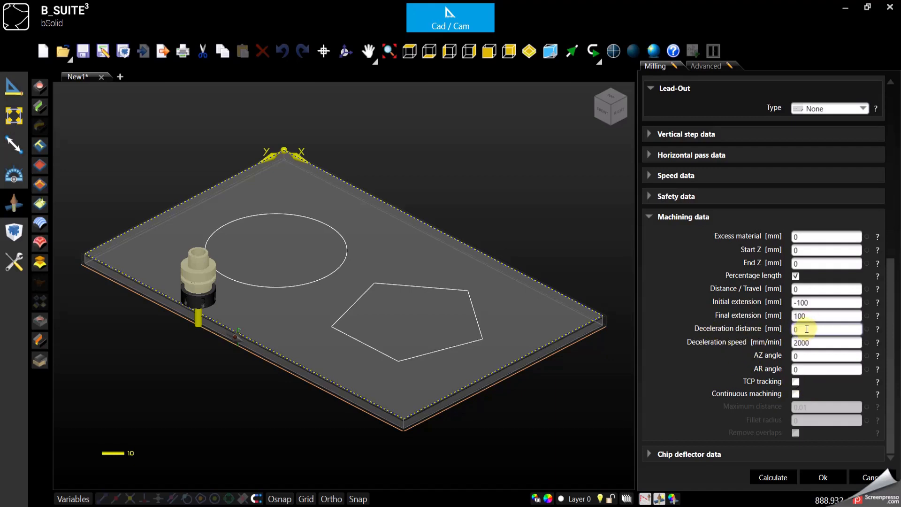
double_click(807, 329)
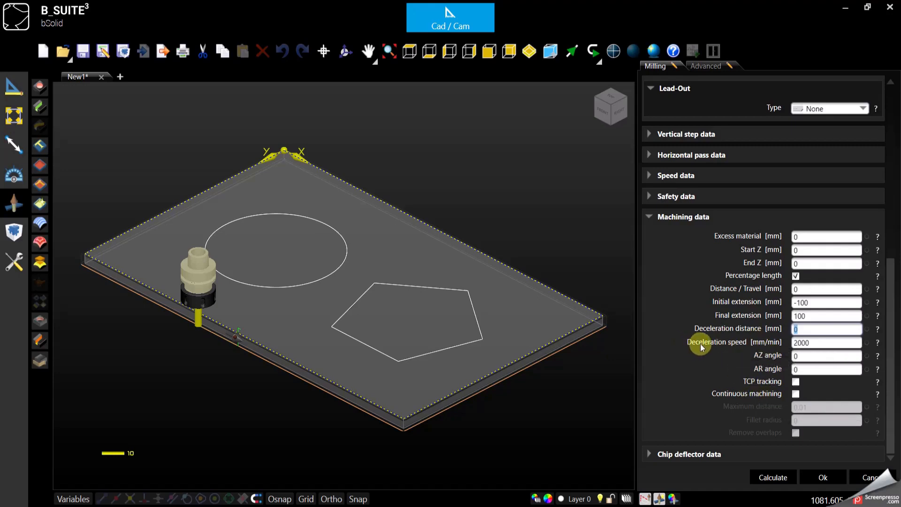
key(Tab)
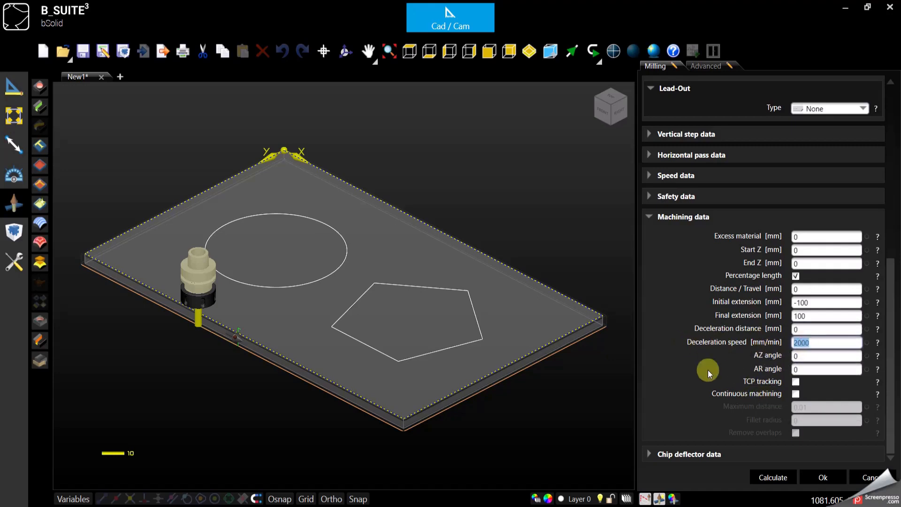
key(Tab)
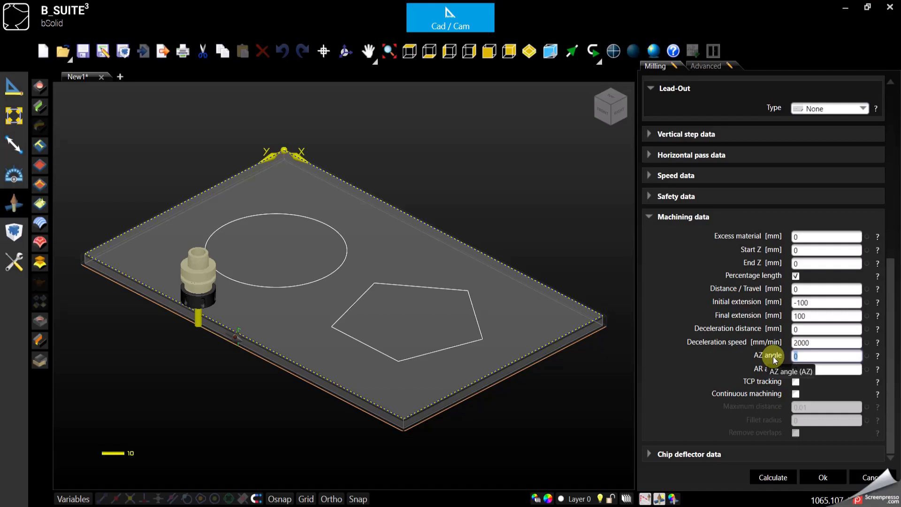
click(820, 477)
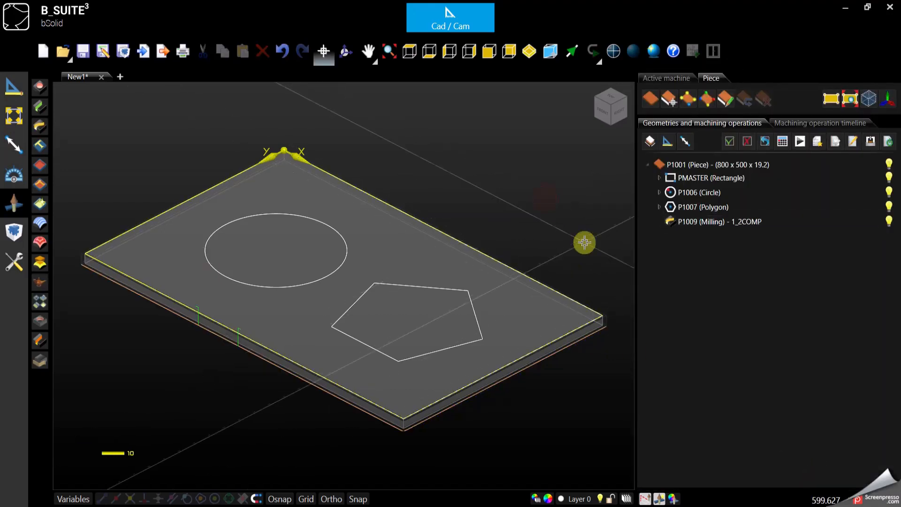
Hide the rectangle's milling and start a new milling with tool 1_2COMP at a depth of 10 mm
click(890, 222)
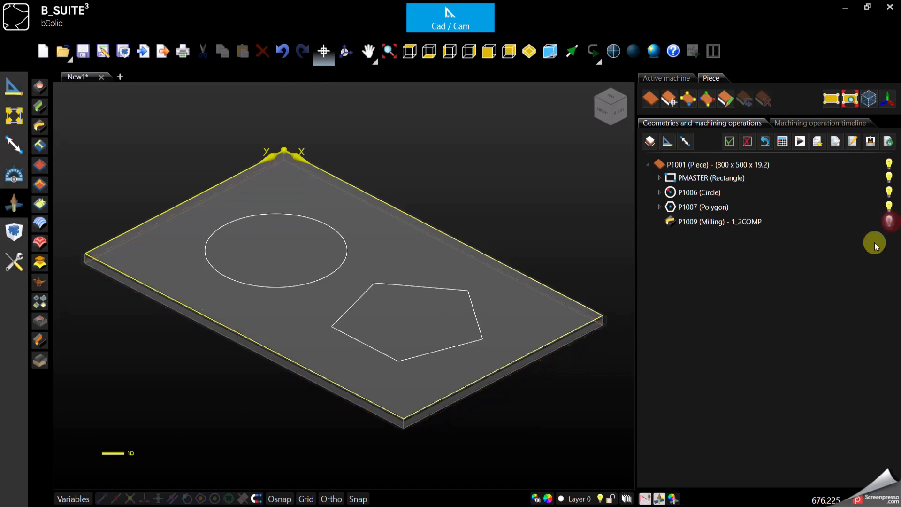
click(43, 167)
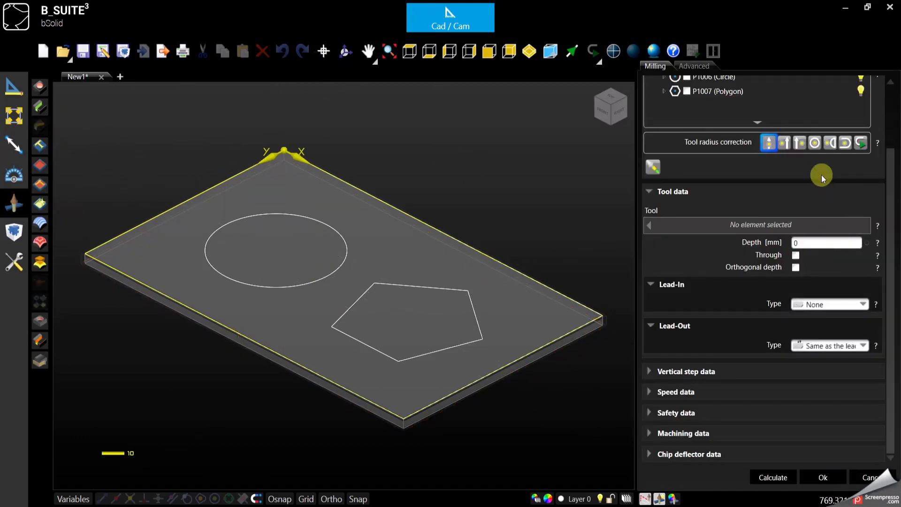
click(782, 226)
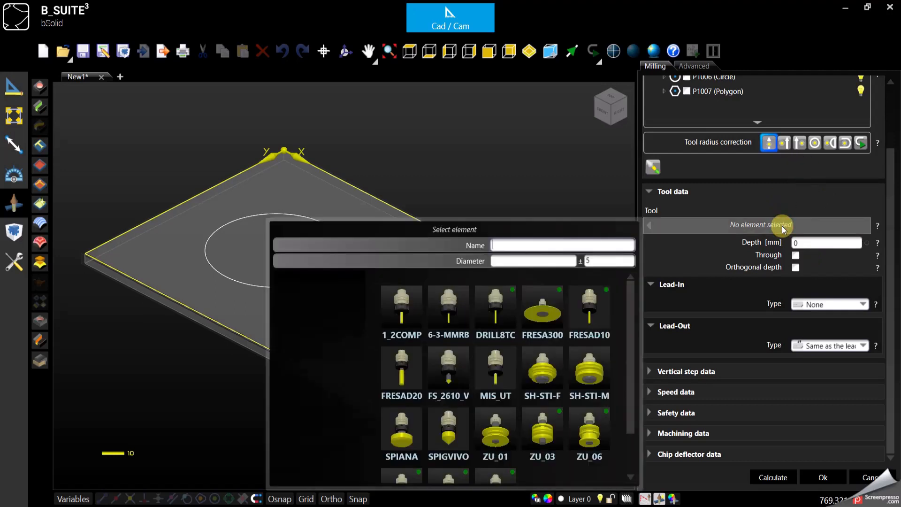
click(400, 325)
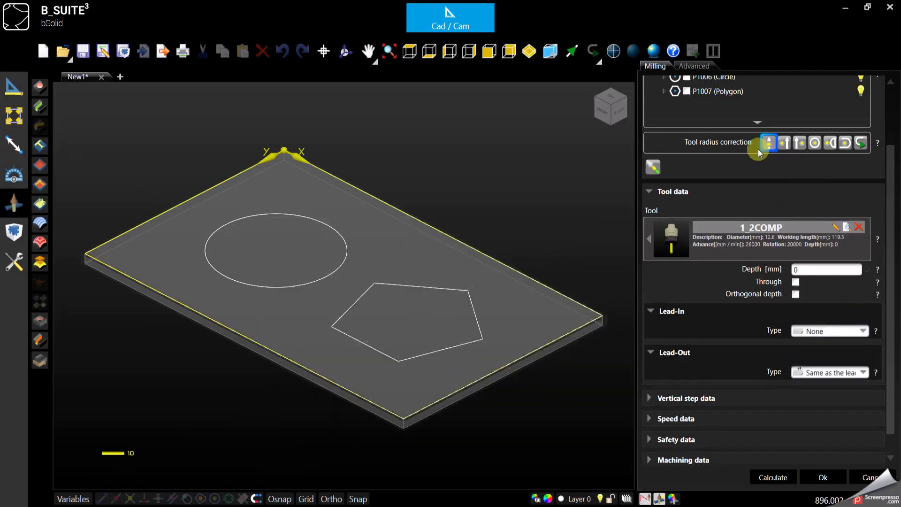
click(796, 282)
click(798, 269)
text(10)
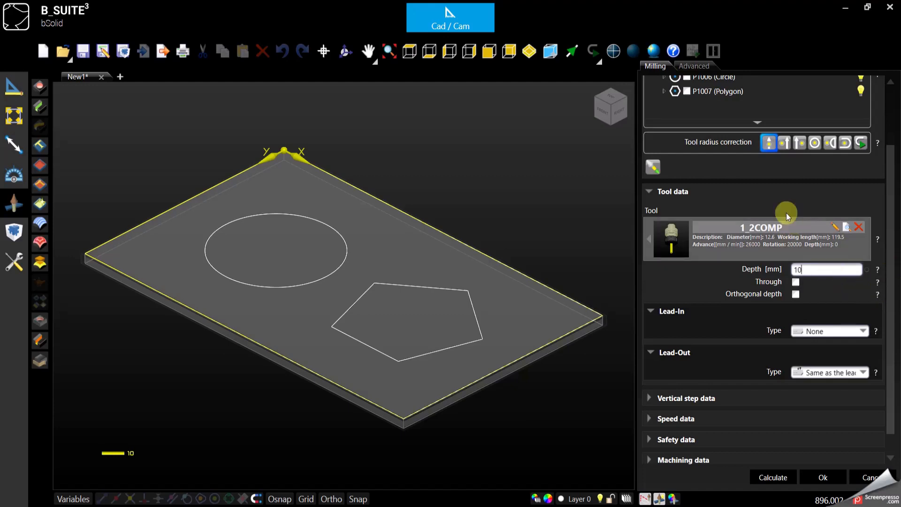
Set the tool radius correction to Internal and choose only the circle as the geometry to work, leaving the polygon deselected
click(816, 143)
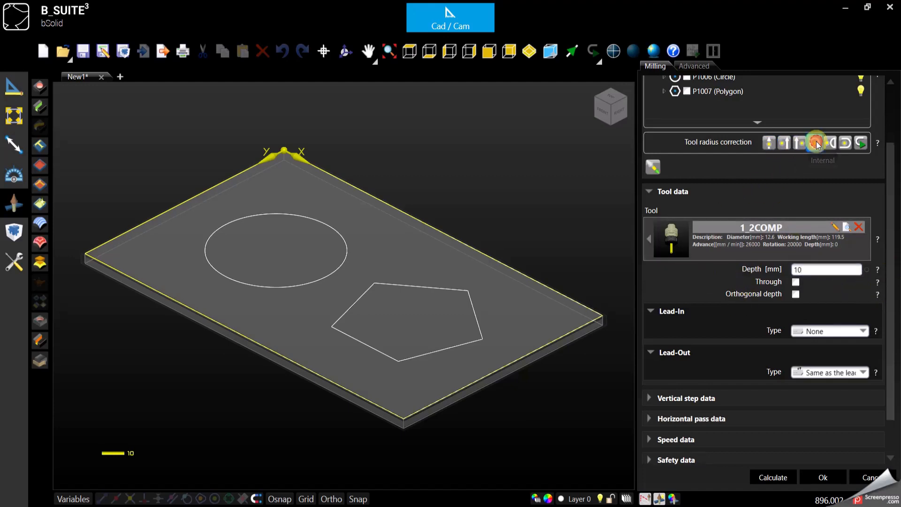
scroll(785, 211, up, 2)
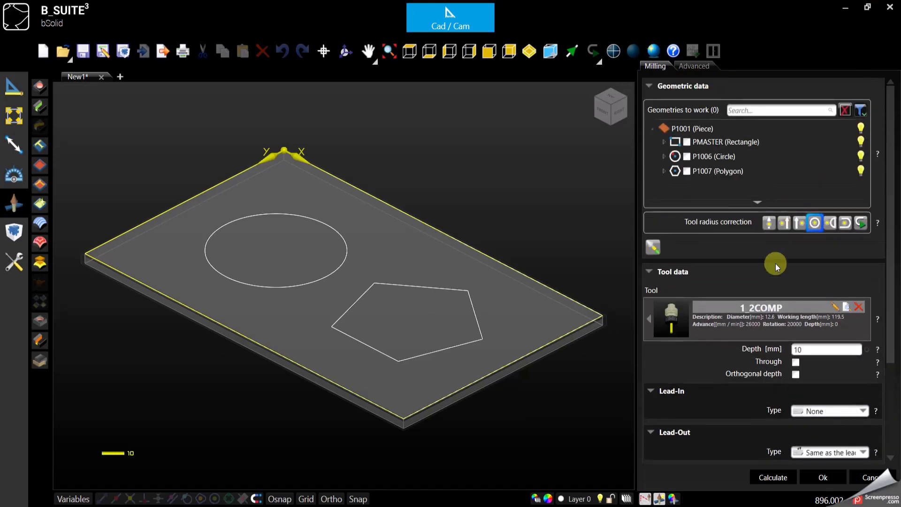
click(687, 156)
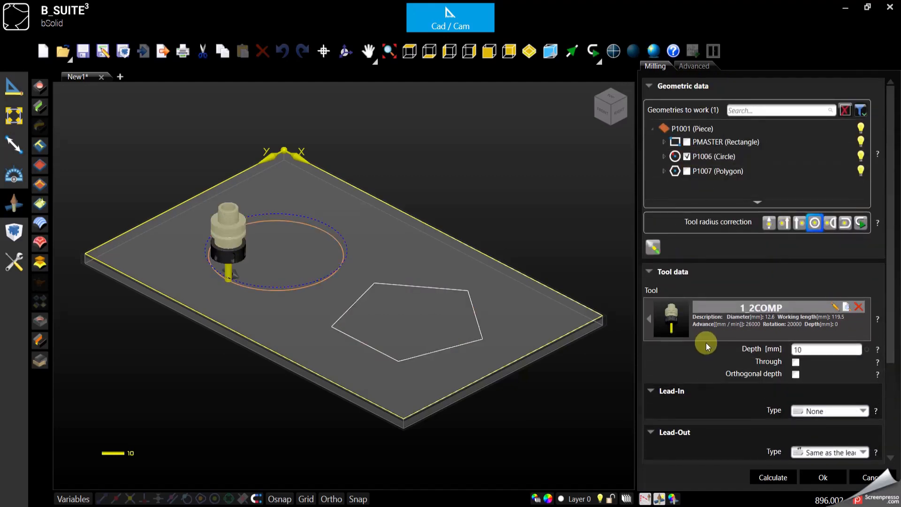
click(688, 171)
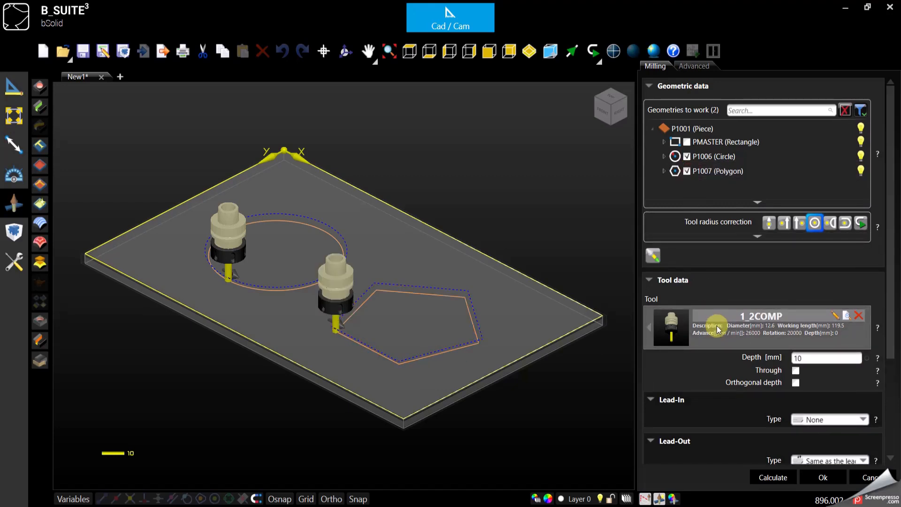
click(686, 171)
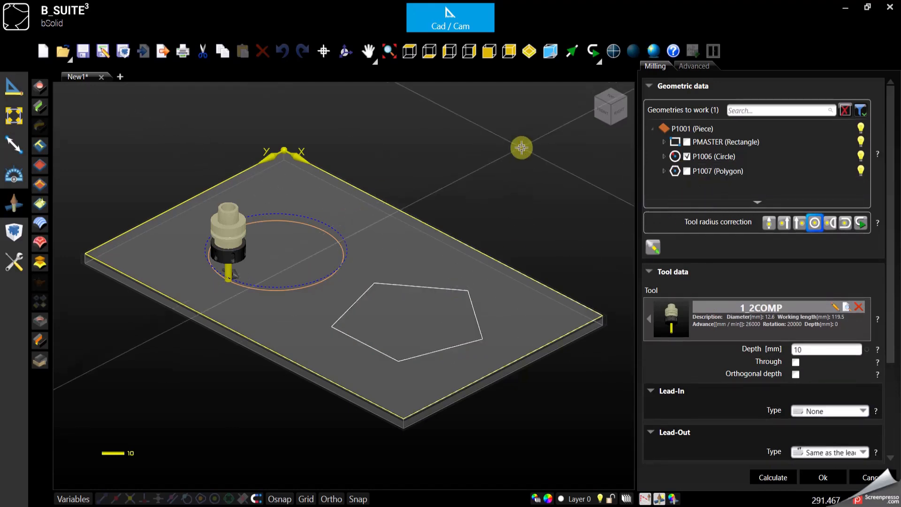
Set the circle milling's AZ angle to 45, calculate the toolpath and accept the operation
scroll(753, 261, down, 3)
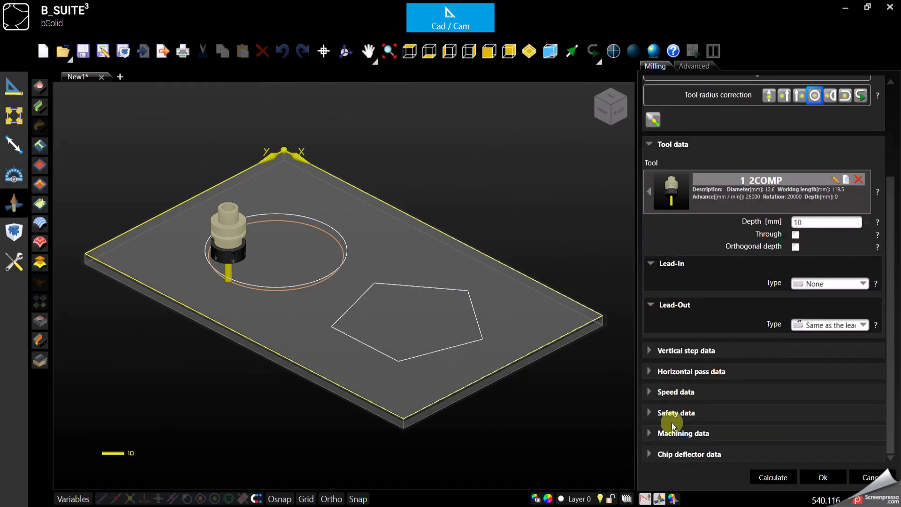
click(649, 432)
scroll(720, 348, down, 5)
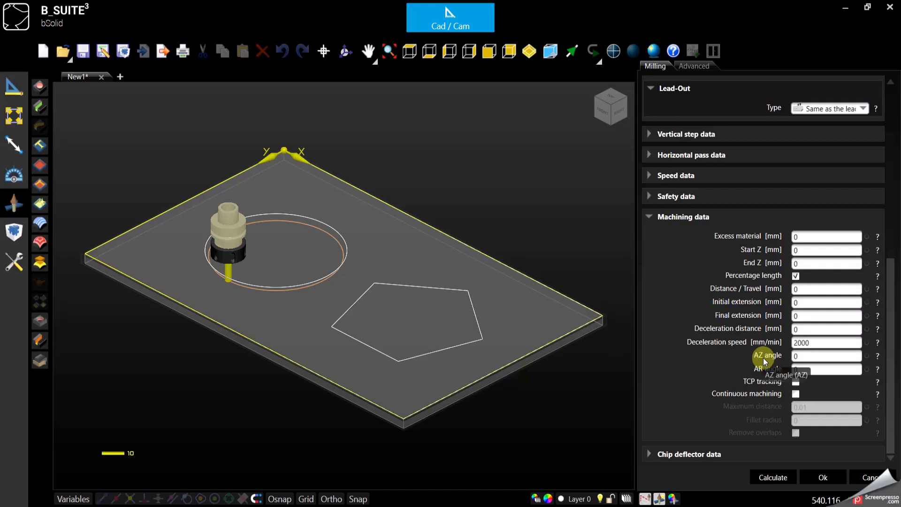
click(801, 357)
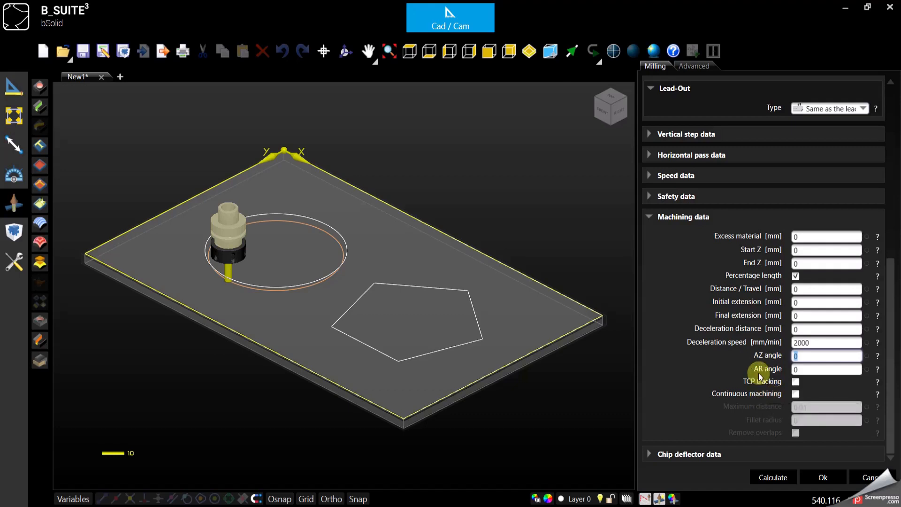
click(802, 369)
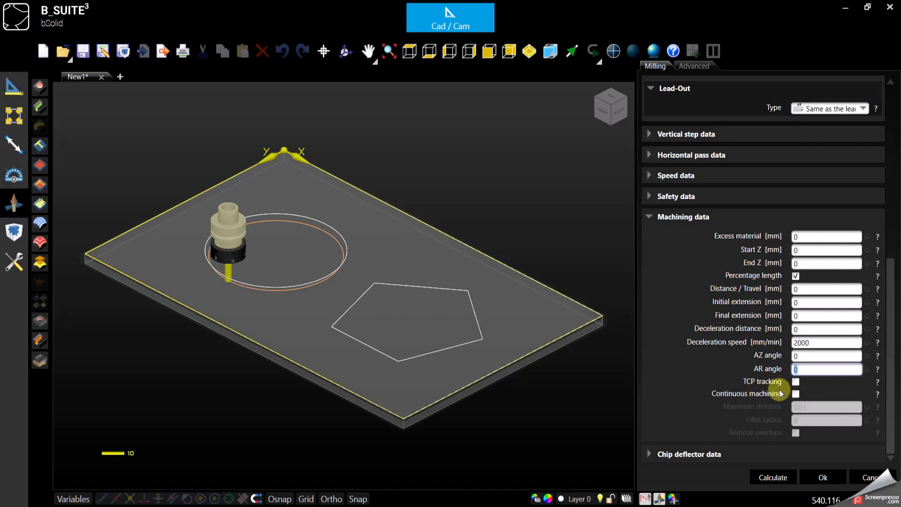
click(805, 354)
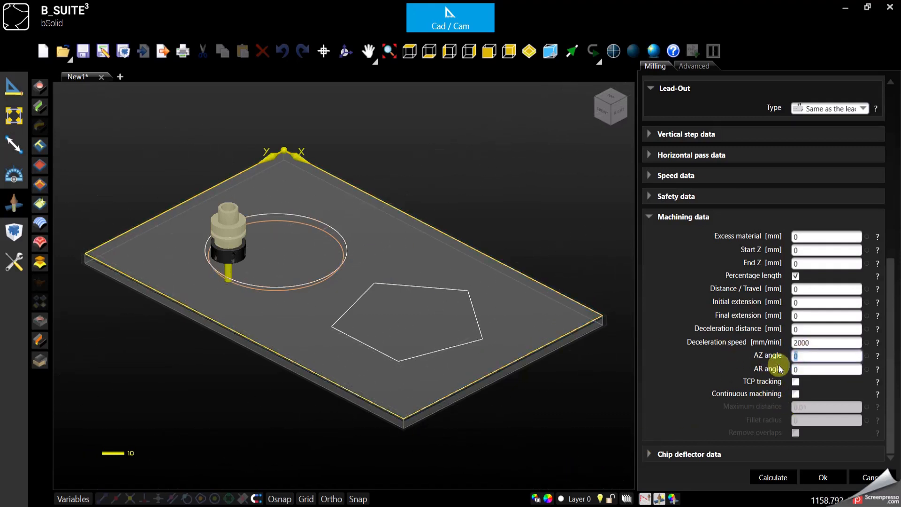
text(45)
click(804, 369)
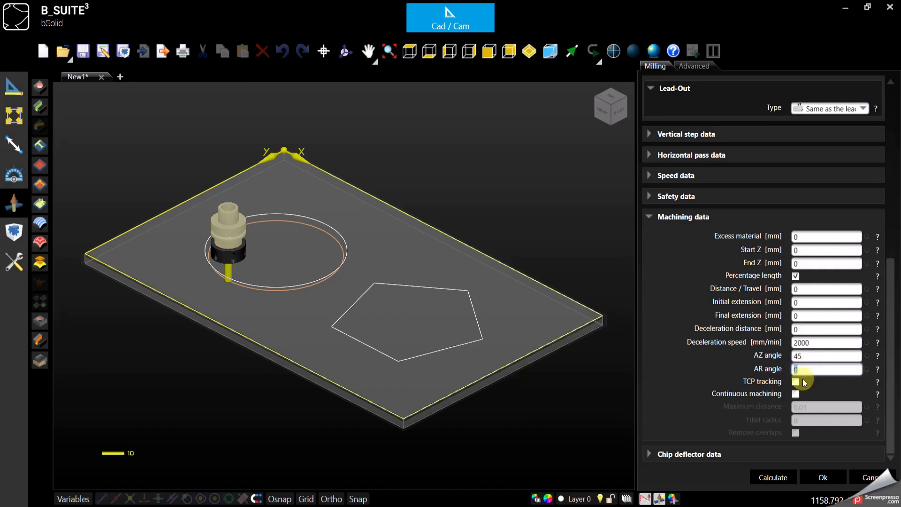
click(774, 477)
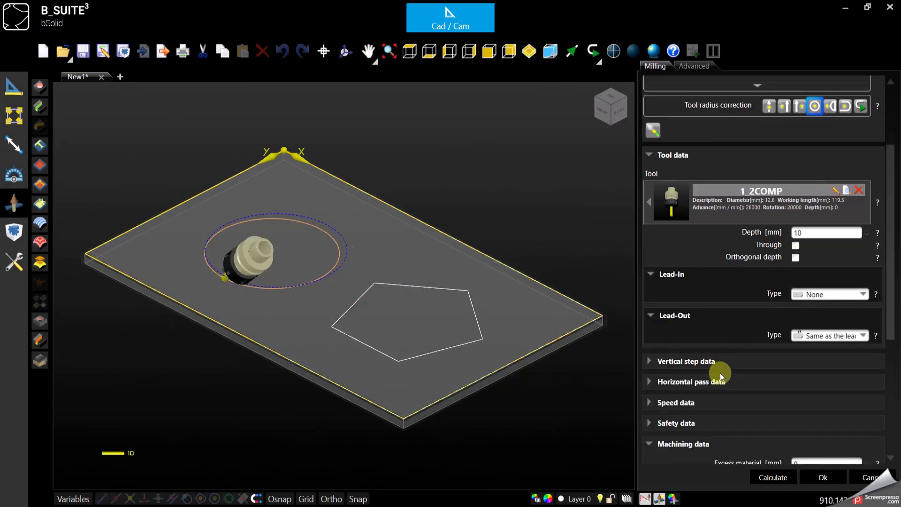
scroll(720, 373, down, 3)
scroll(745, 399, down, 2)
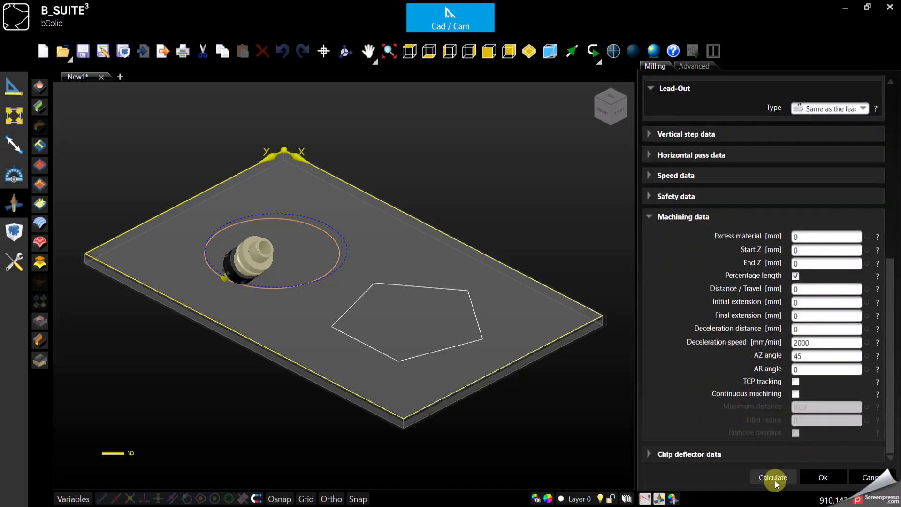
click(822, 479)
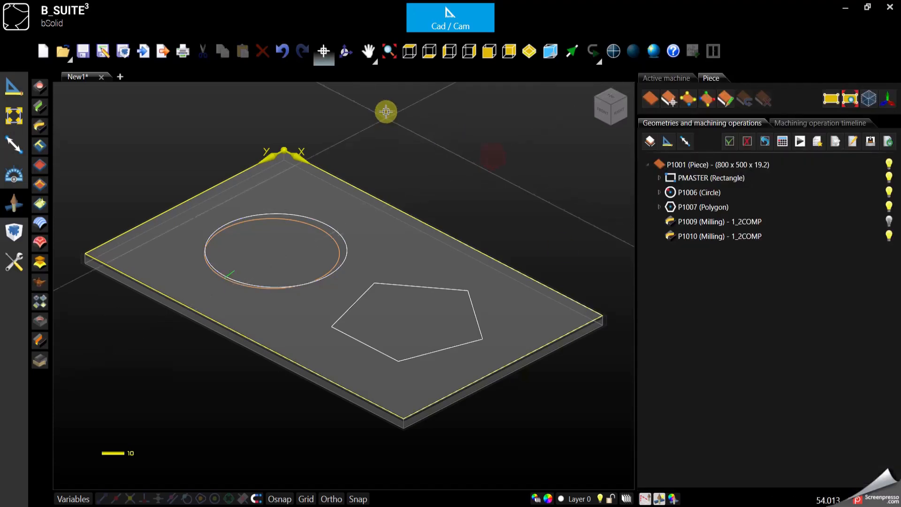
Simulate the circle milling from above, examine the tilted tool and groove from other angles, and stop the simulation
click(410, 51)
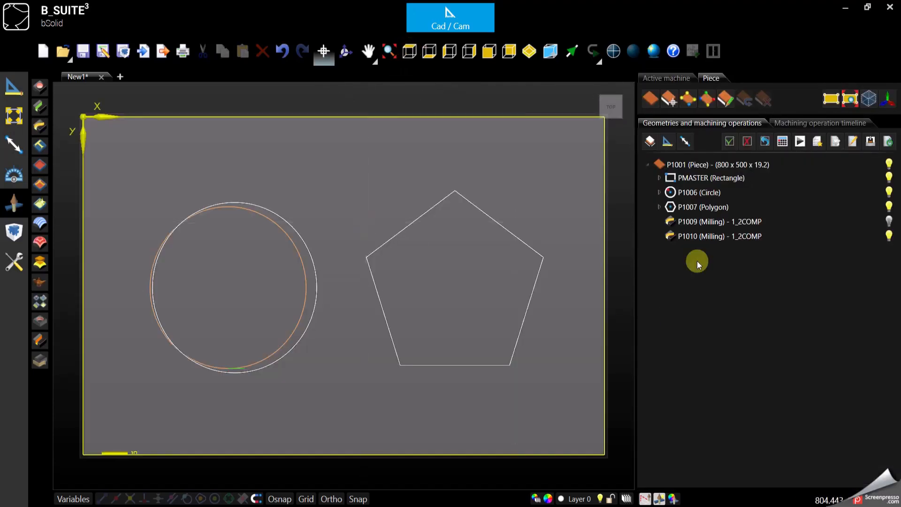
click(800, 141)
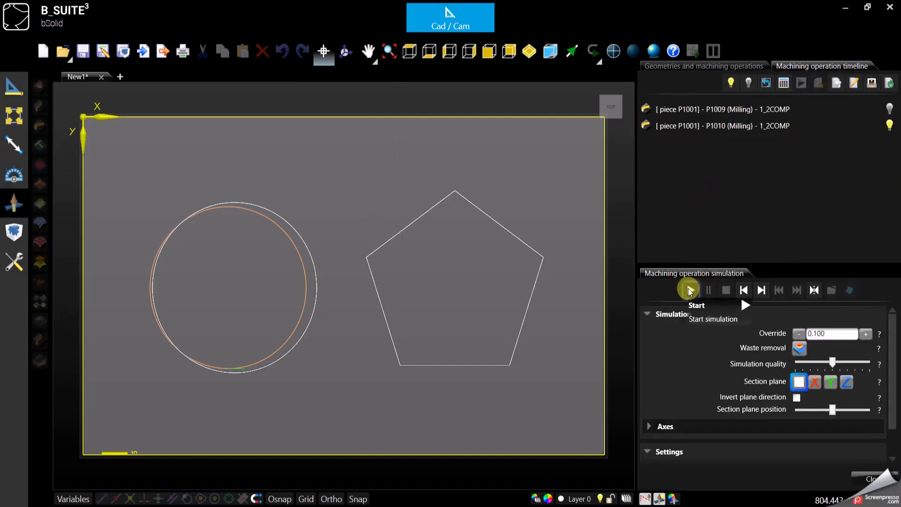
click(689, 290)
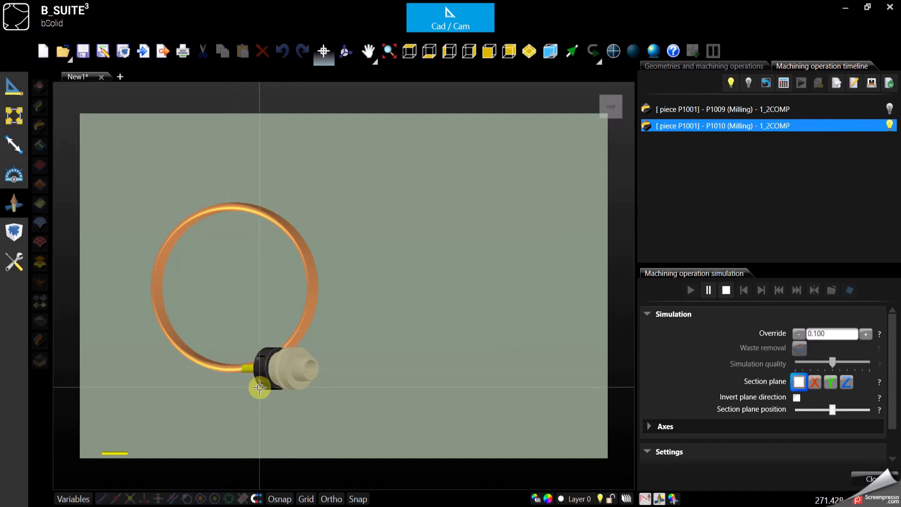
click(346, 51)
drag(357, 262, 301, 214)
scroll(195, 280, up, 5)
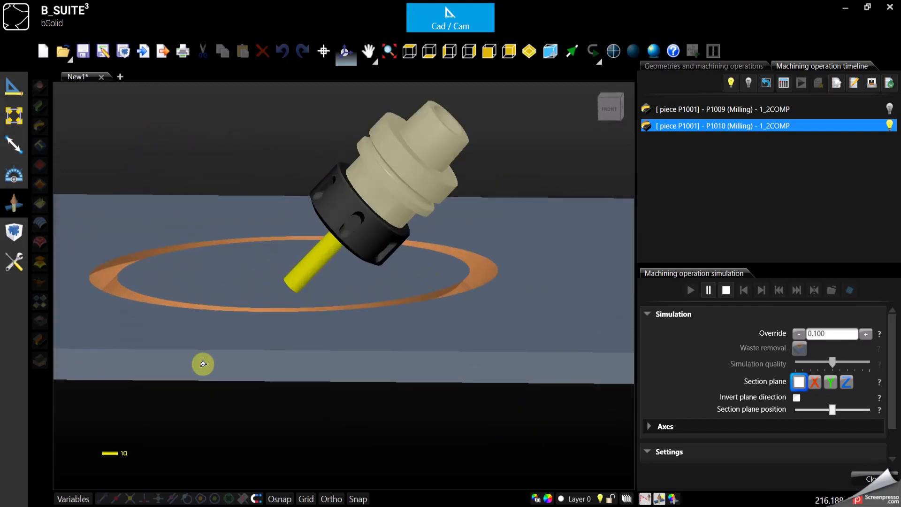
scroll(260, 240, down, 5)
drag(326, 275, 322, 308)
click(727, 290)
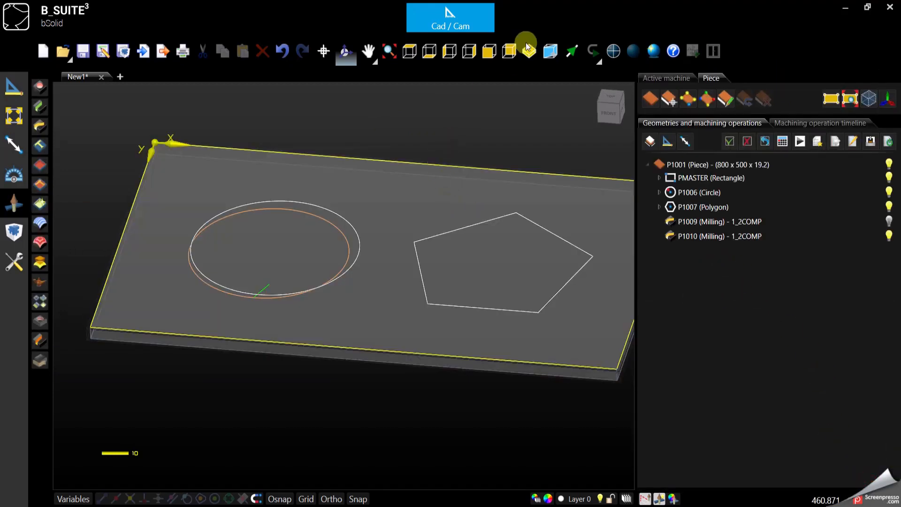
Reopen the circle milling, enable TCP tracking in its machining data, recalculate the toolpath and accept the change
click(529, 51)
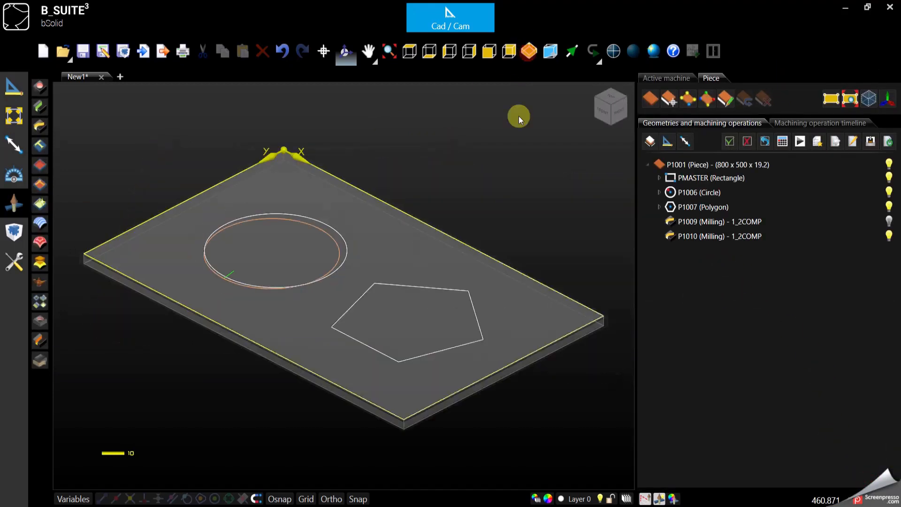
click(741, 238)
double_click(740, 238)
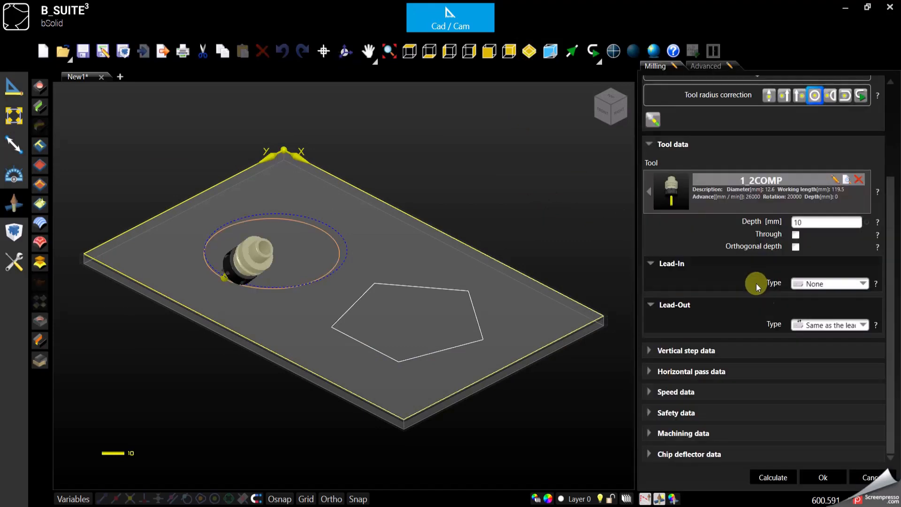
click(650, 432)
scroll(727, 435, down, 4)
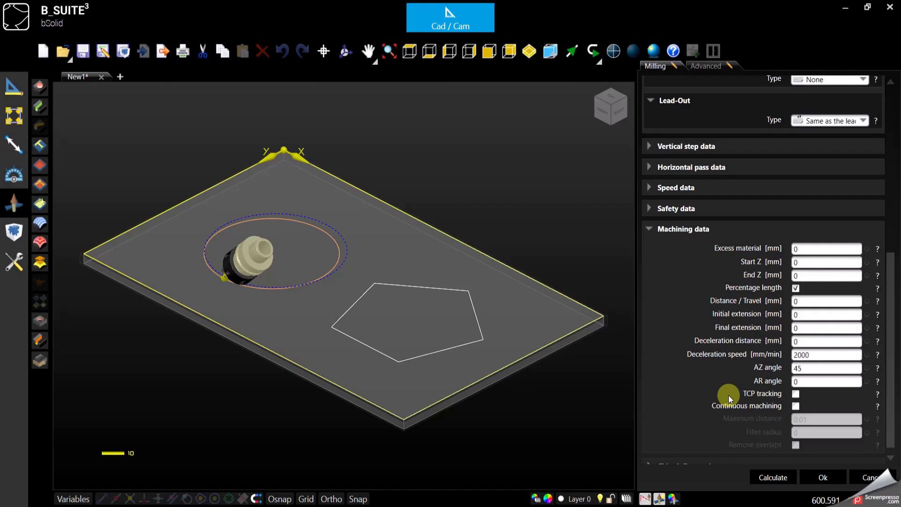
double_click(802, 368)
double_click(808, 383)
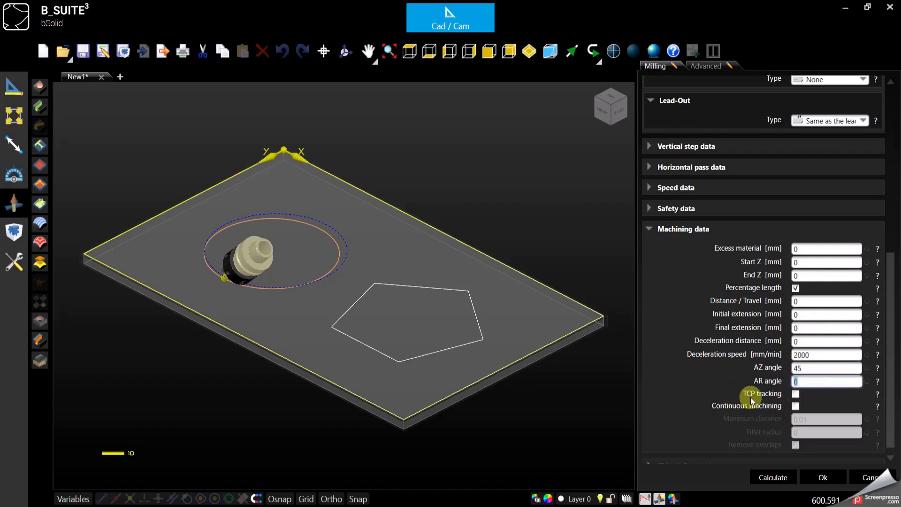
click(796, 393)
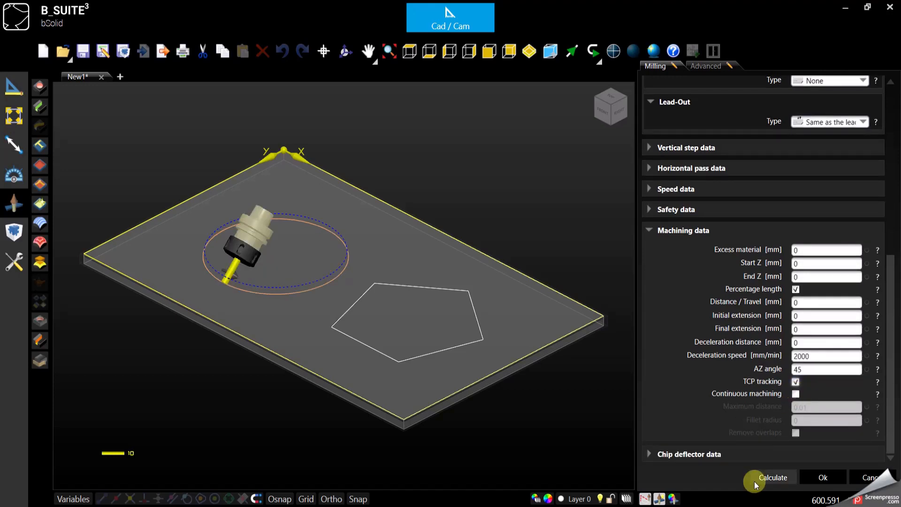
click(774, 476)
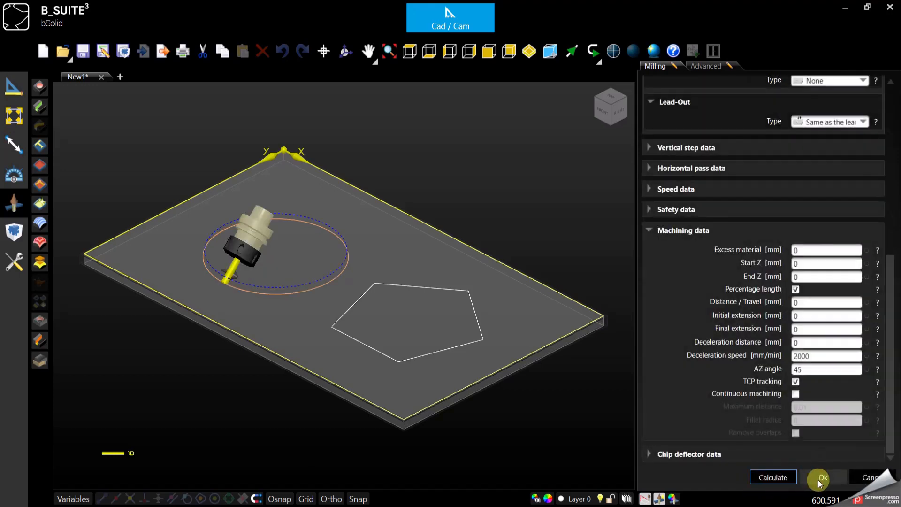
click(820, 479)
click(460, 171)
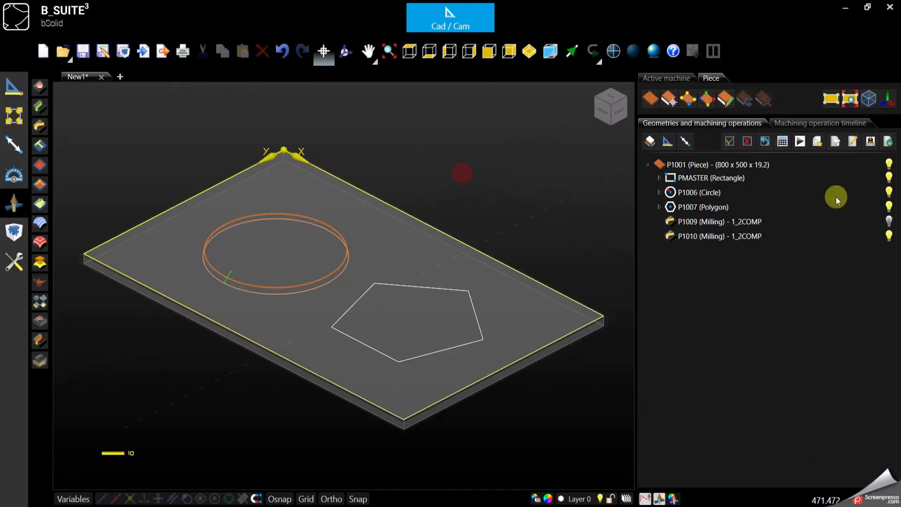
Simulate the circle milling with TCP tracking and examine the tool's inclination along the groove from several angles
click(800, 141)
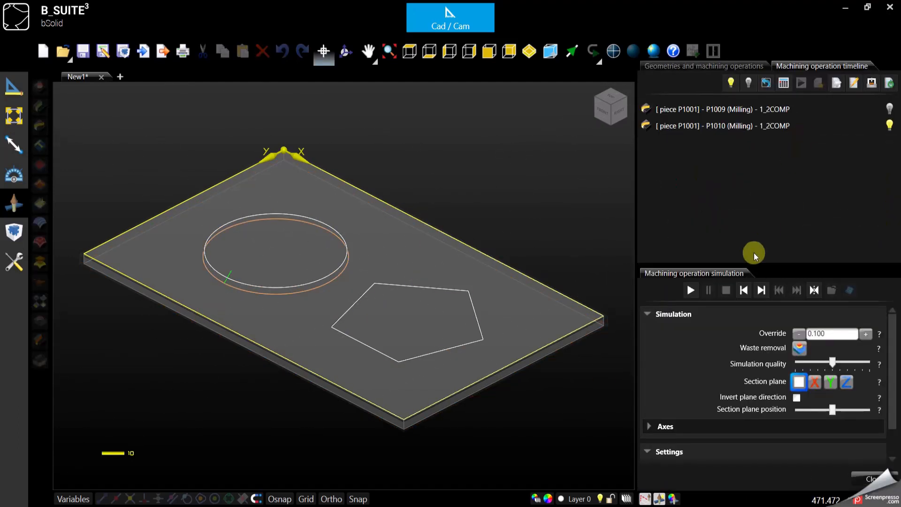
click(690, 291)
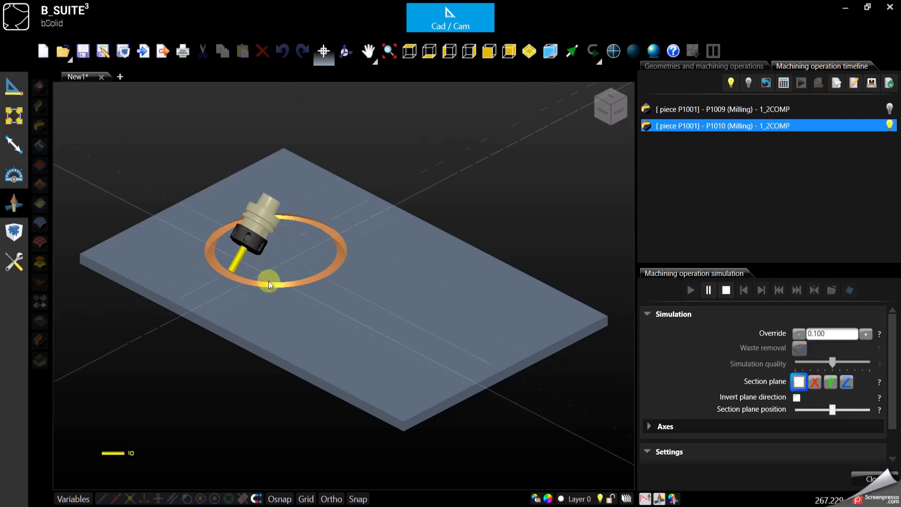
click(345, 51)
drag(307, 210, 208, 365)
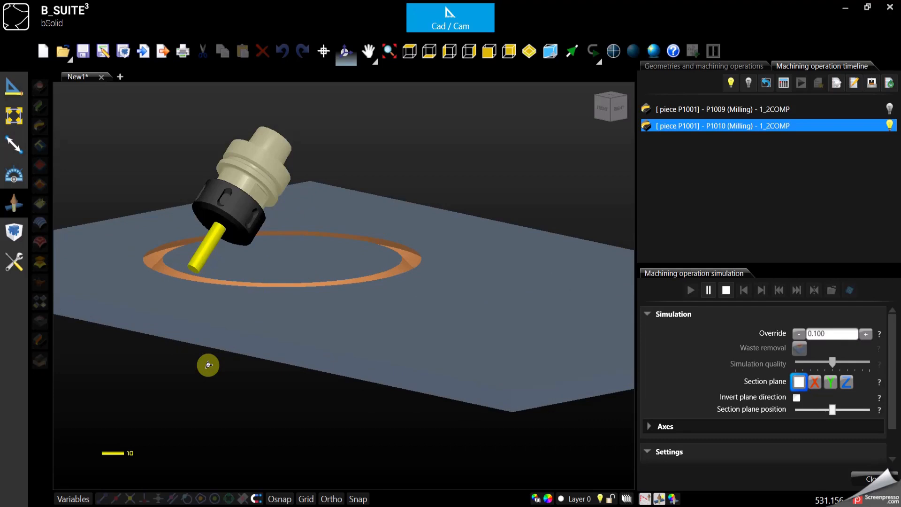
scroll(229, 230, down, 3)
drag(284, 264, 290, 308)
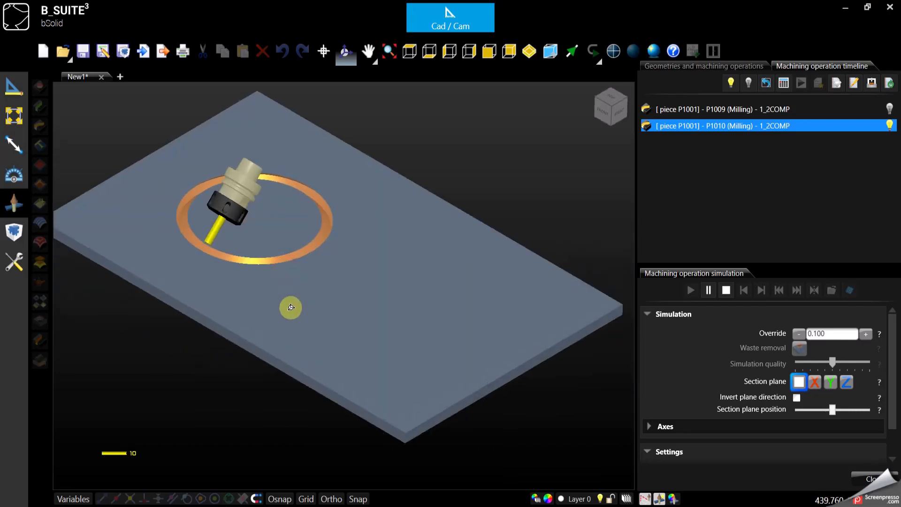
Stop the simulation, reopen the circle milling, disable TCP tracking, set the AZ angle to 0 and accept the changes
click(726, 290)
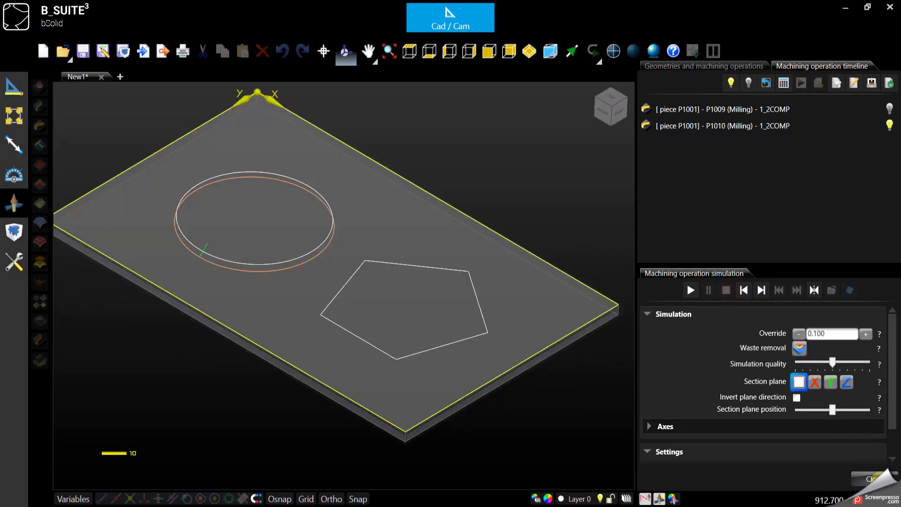
click(718, 237)
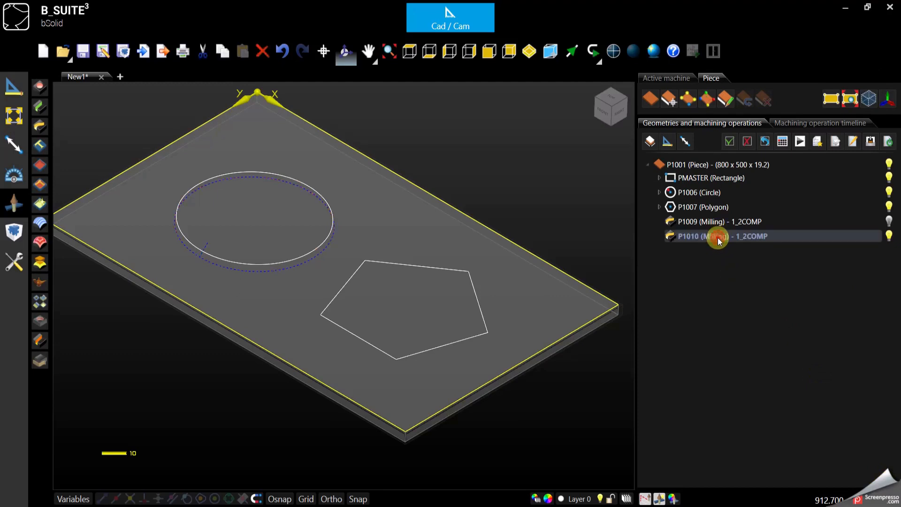
double_click(722, 241)
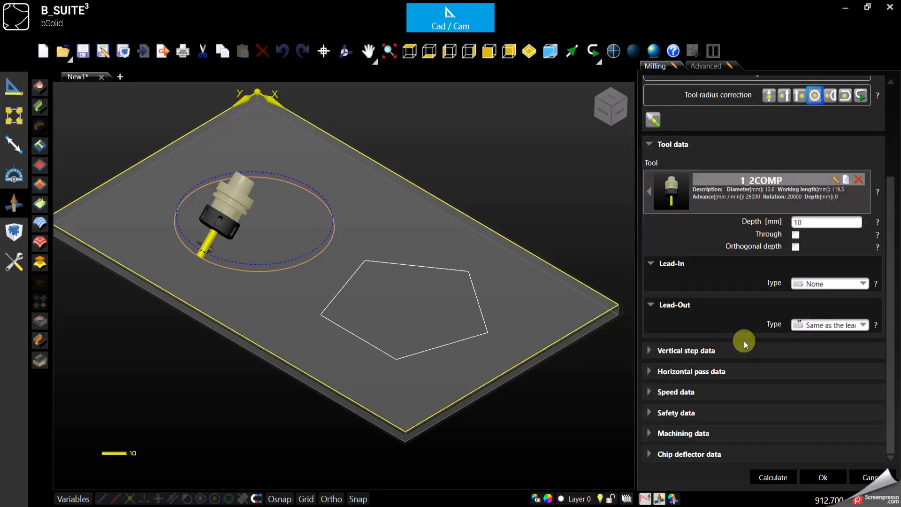
click(649, 433)
scroll(833, 347, down, 3)
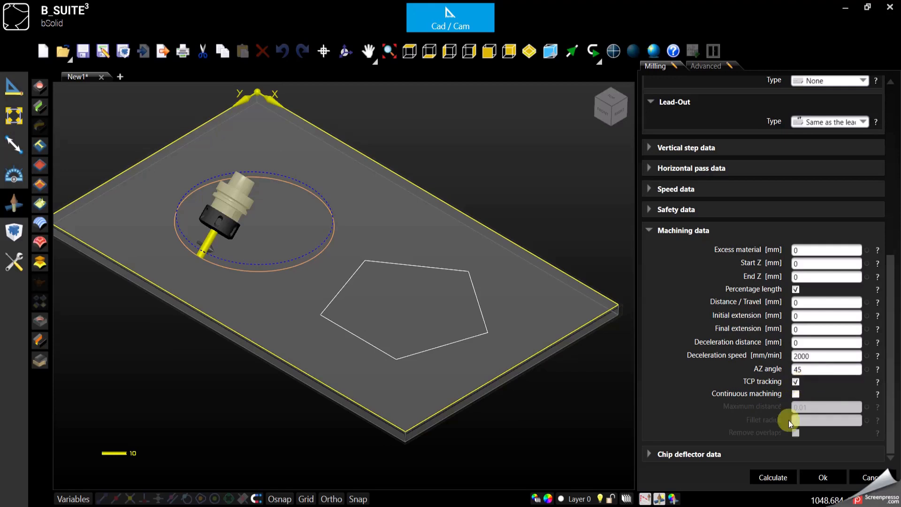
click(795, 383)
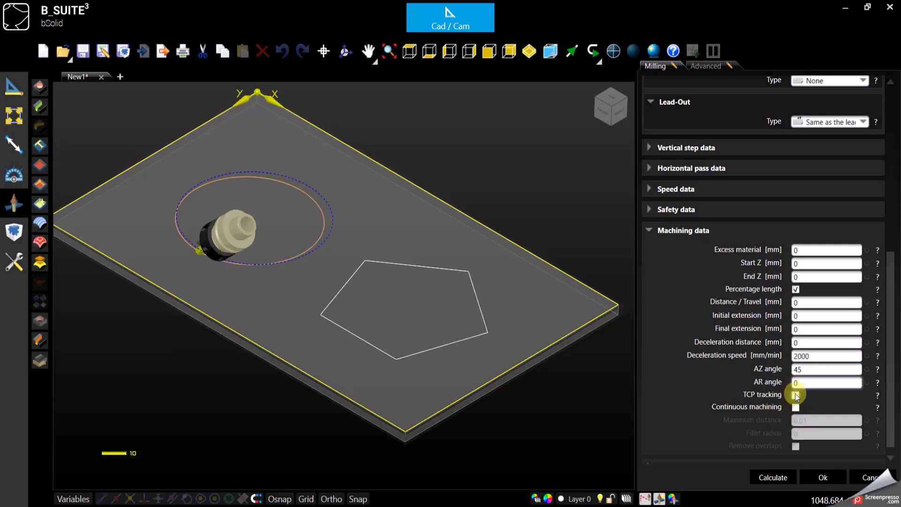
text(0)
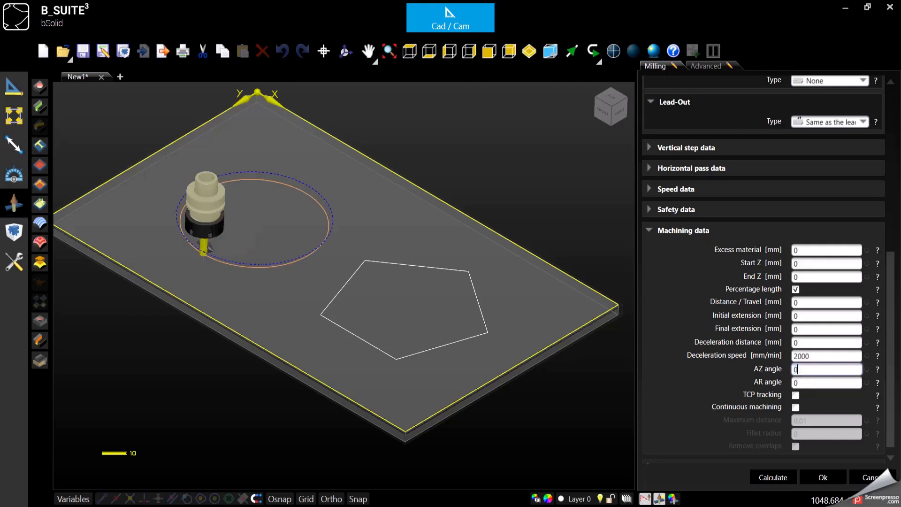
click(829, 480)
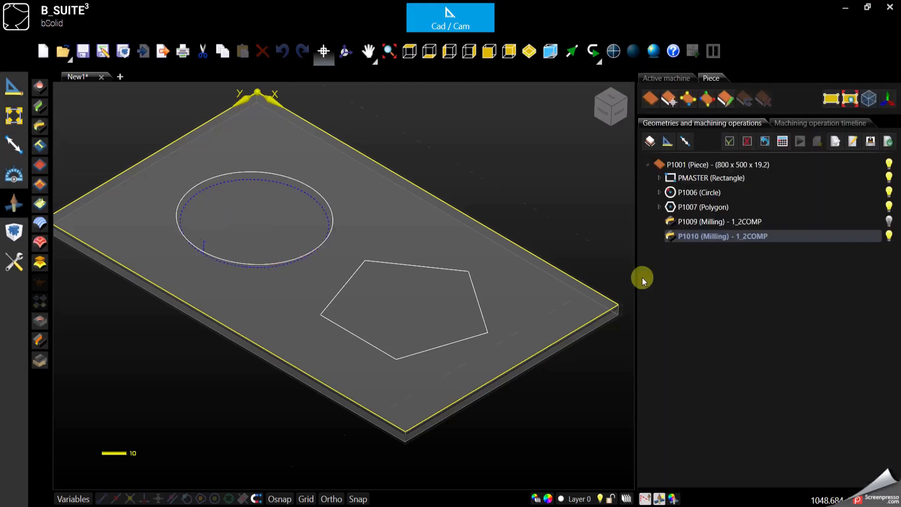
Explode the pentagon polygon into its separate lines
click(502, 279)
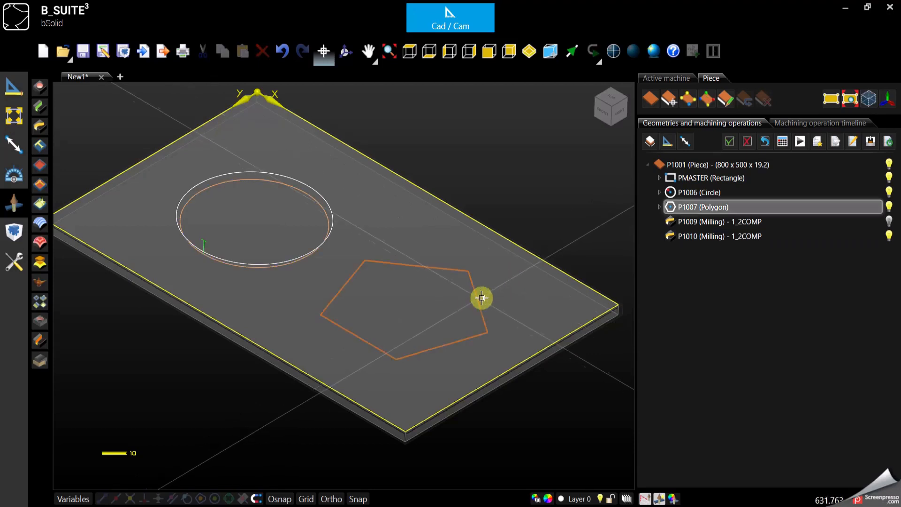
click(478, 298)
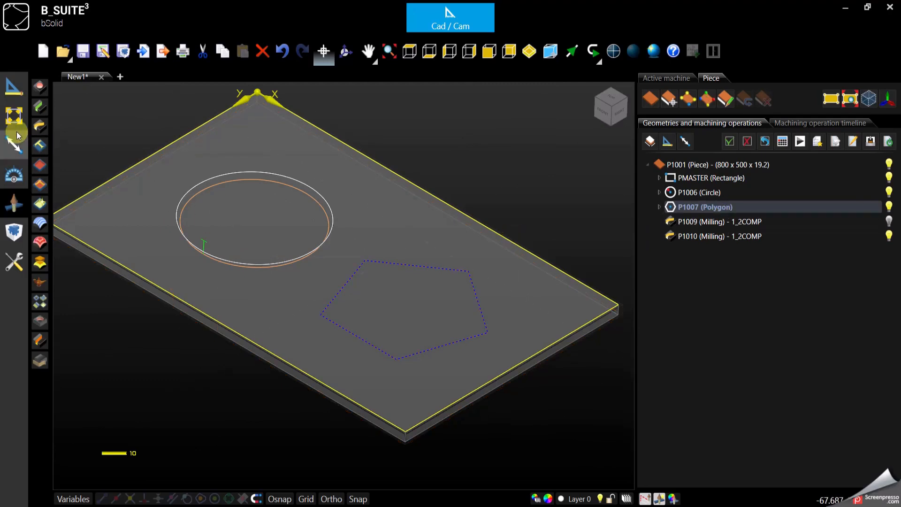
click(16, 115)
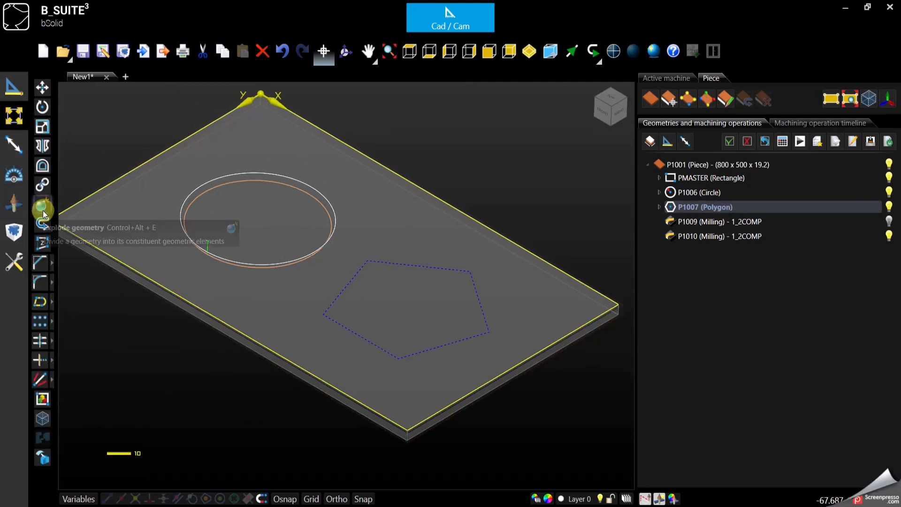
click(43, 209)
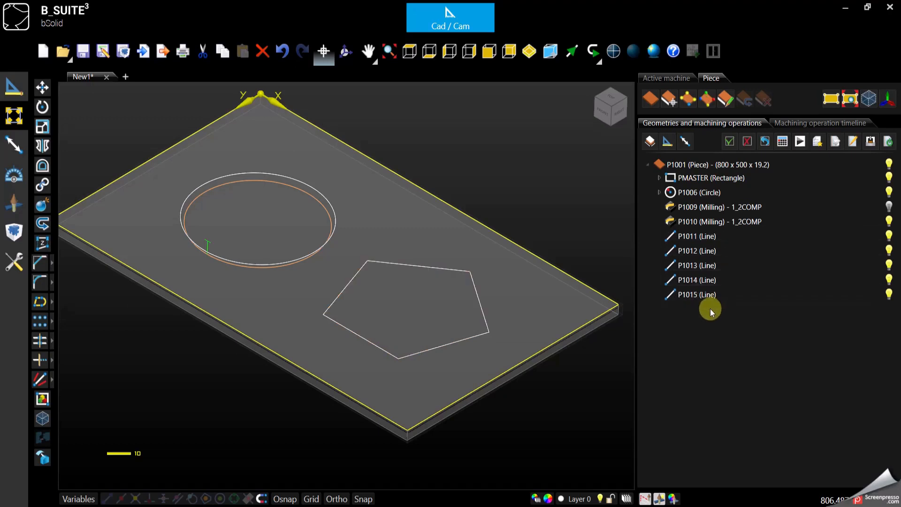
Select all five pentagon lines from above and create a milling operation on them with tool 1_2COMP
click(410, 50)
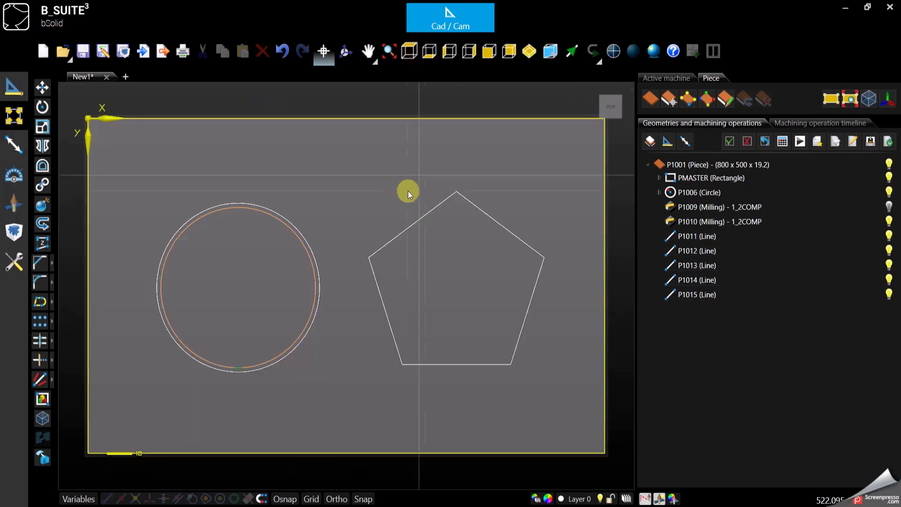
drag(347, 167, 550, 399)
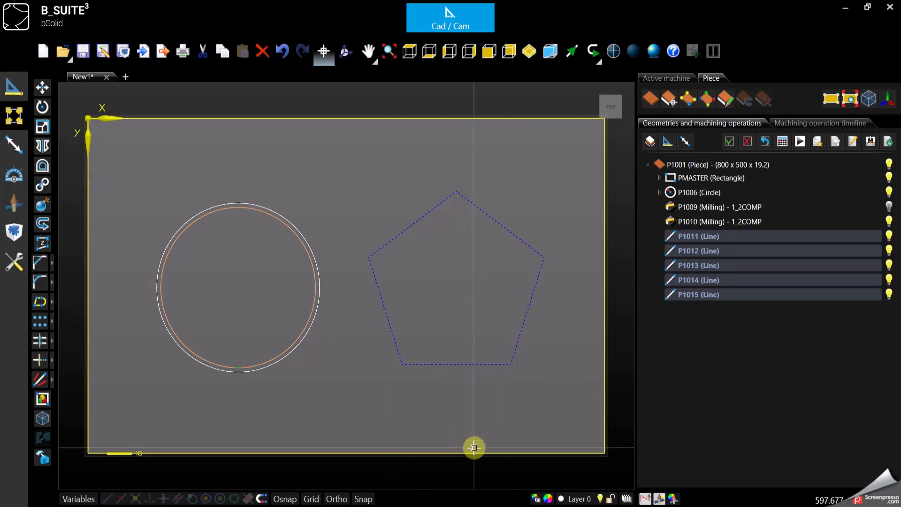
click(14, 203)
click(43, 124)
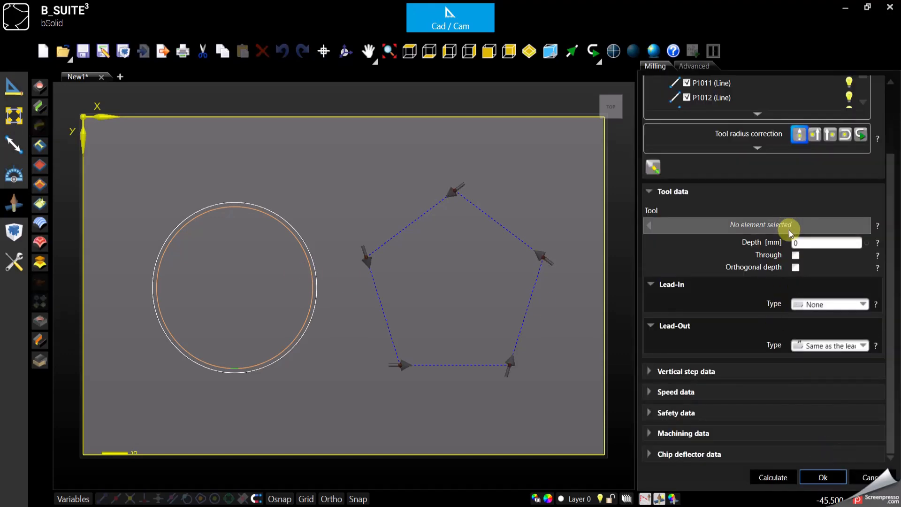
click(784, 224)
double_click(412, 303)
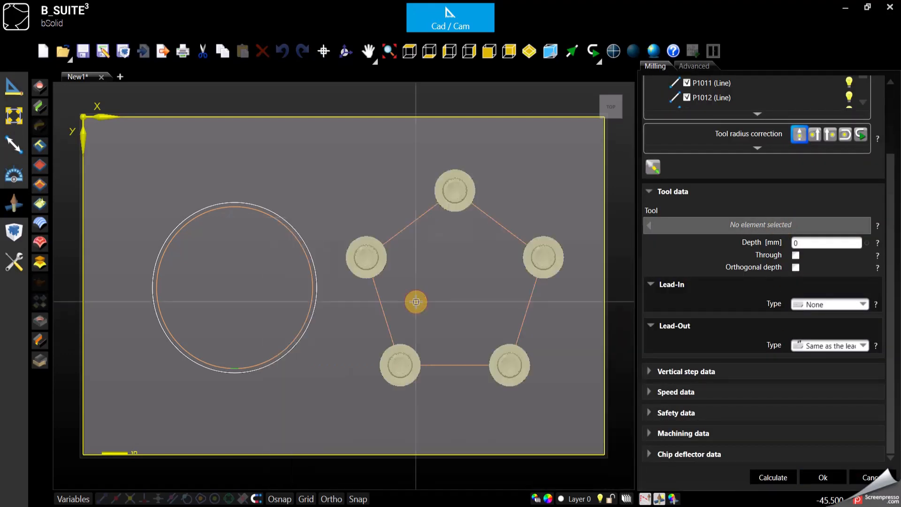
click(530, 51)
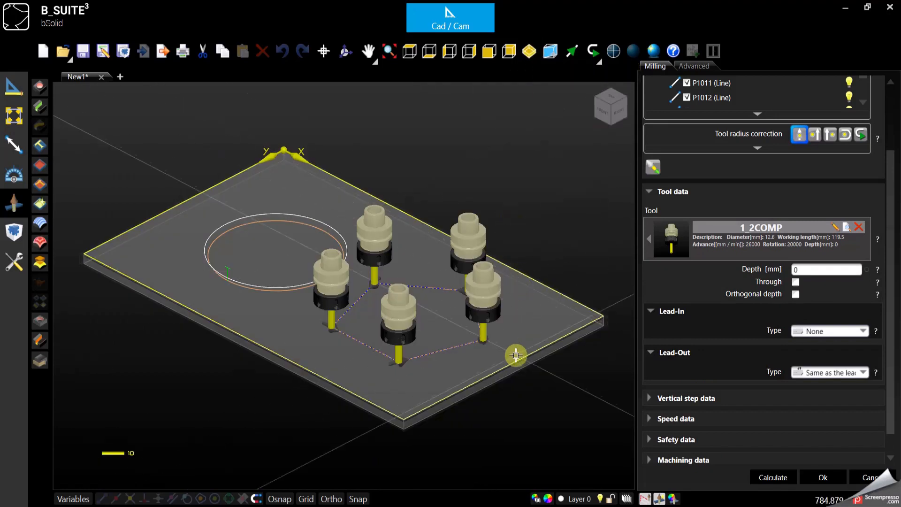
scroll(360, 397, up, 2)
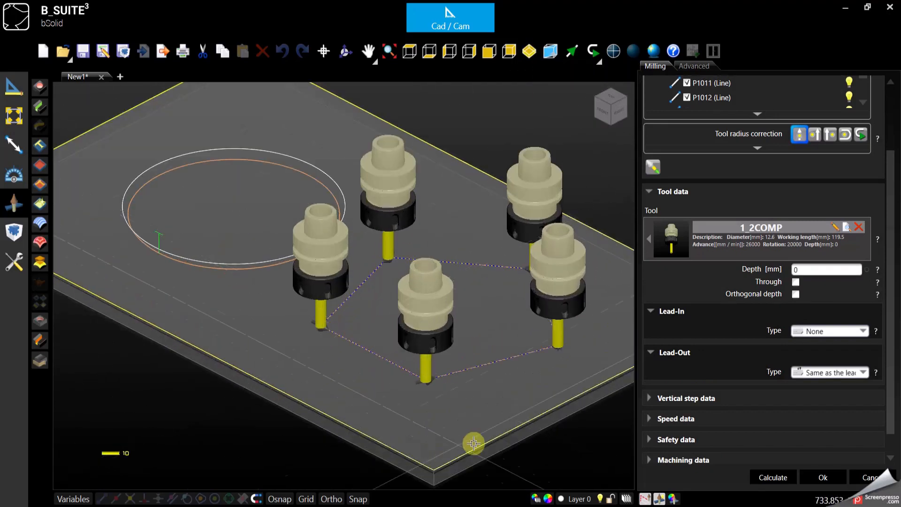
scroll(231, 354, down, 2)
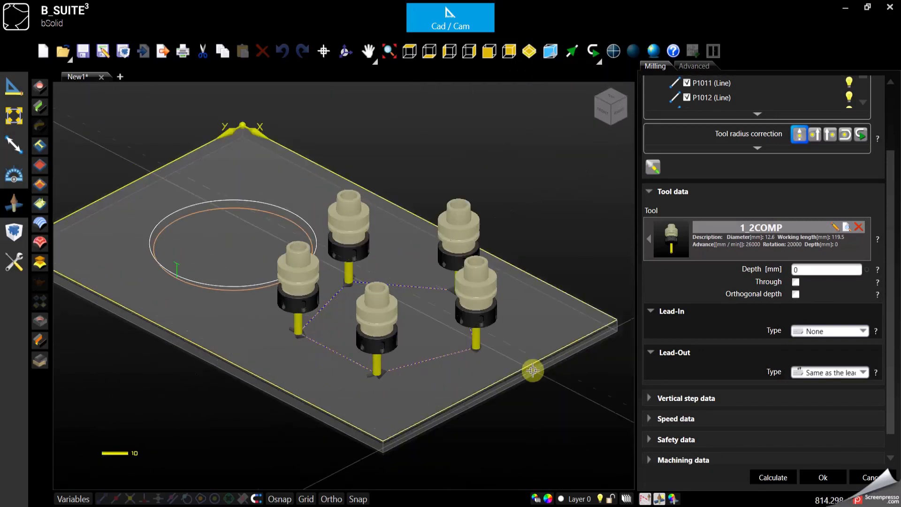
click(839, 483)
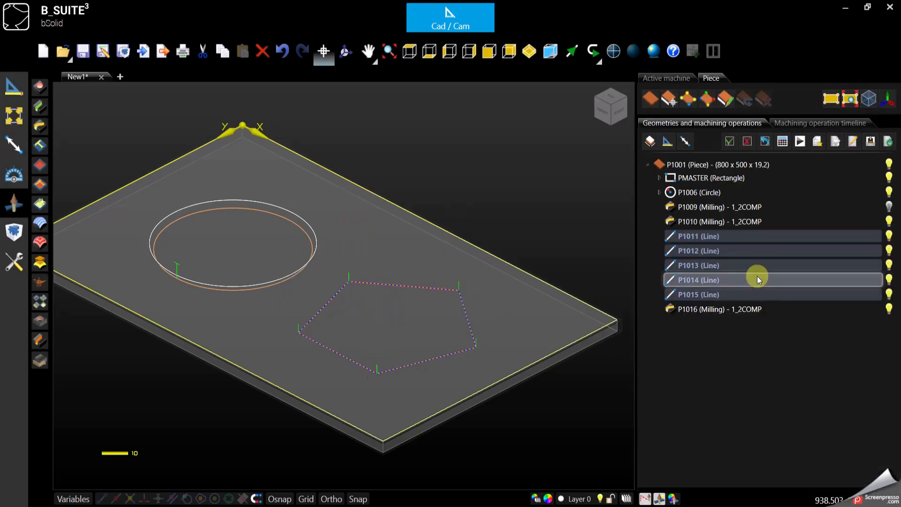
Simulate the circle and pentagon millings, watching the tool over the pentagon lines, and stop the simulation
click(802, 142)
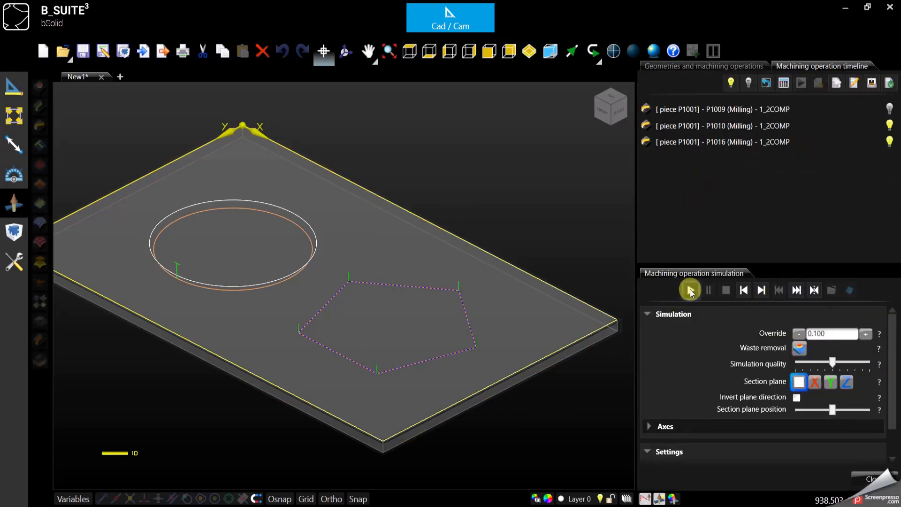
click(690, 289)
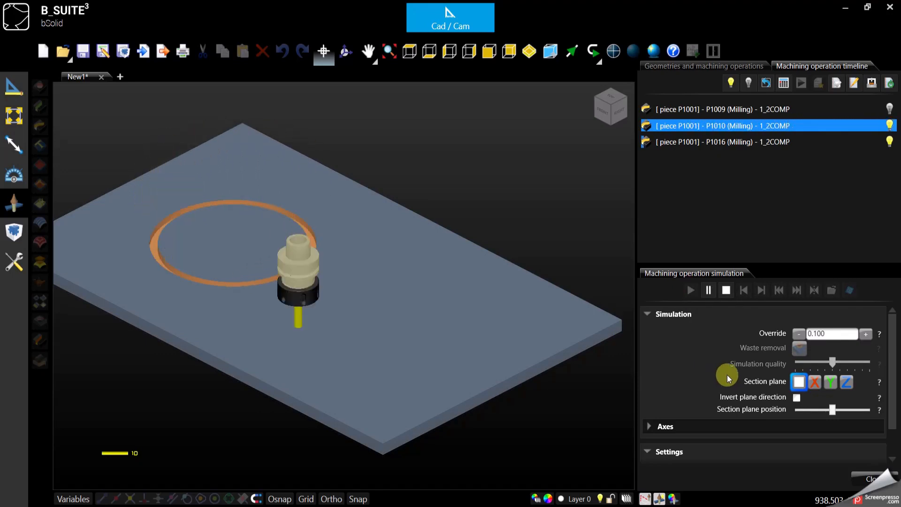
click(727, 290)
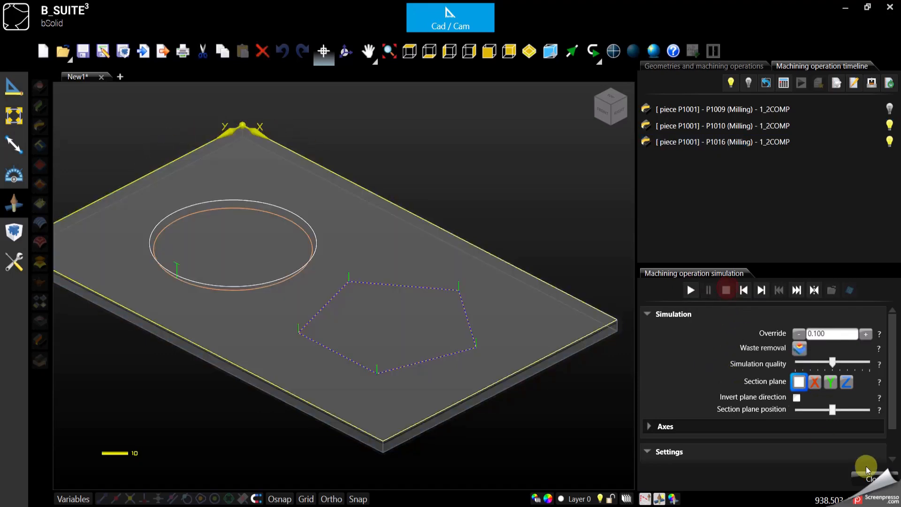
Reopen the pentagon milling, set its depth to 10 mm and accept the change
click(746, 312)
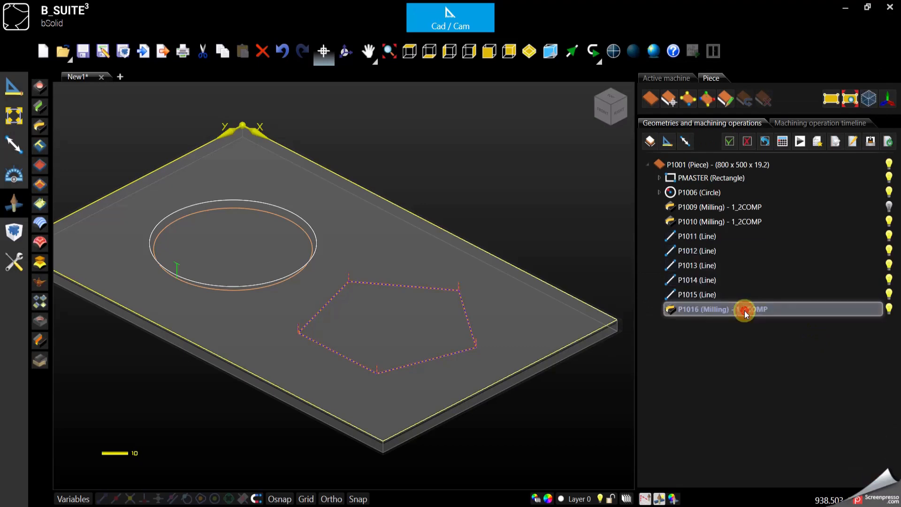
double_click(745, 311)
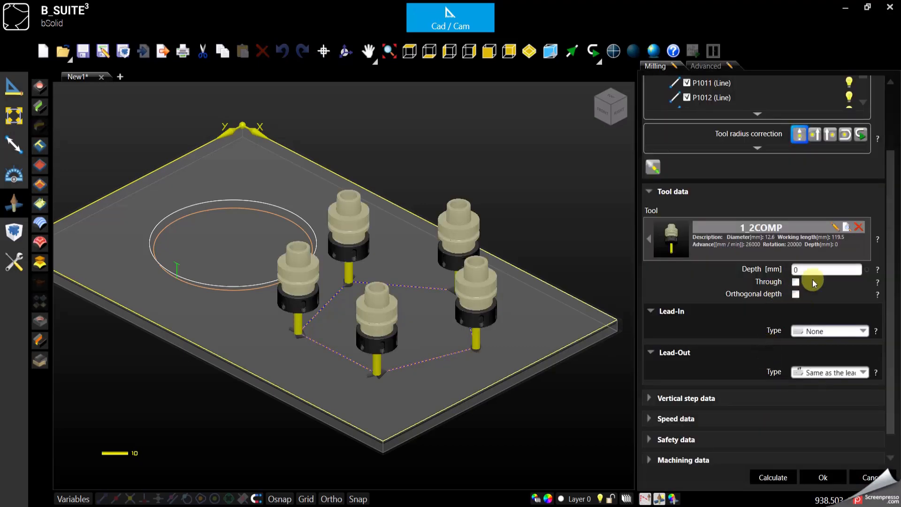
click(808, 478)
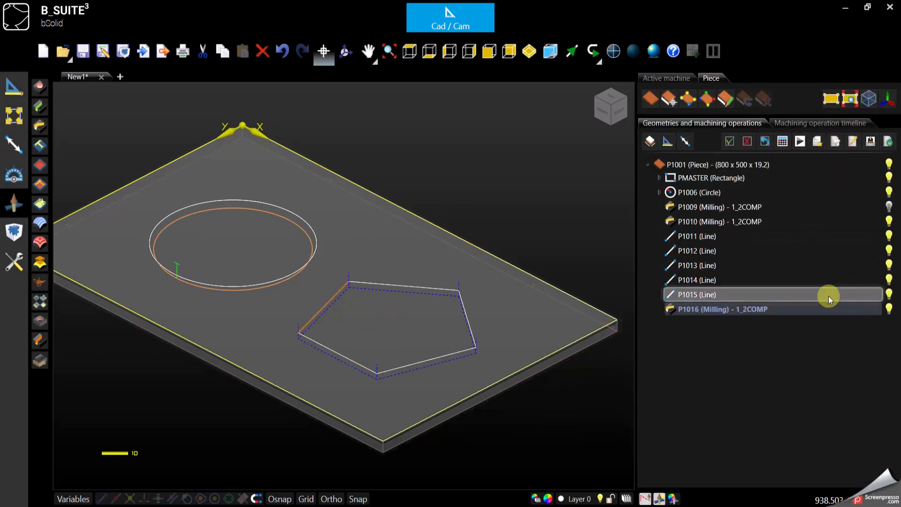
Turn off the circle milling P1010, simulate the pentagon milling alone, and close the simulation
click(890, 221)
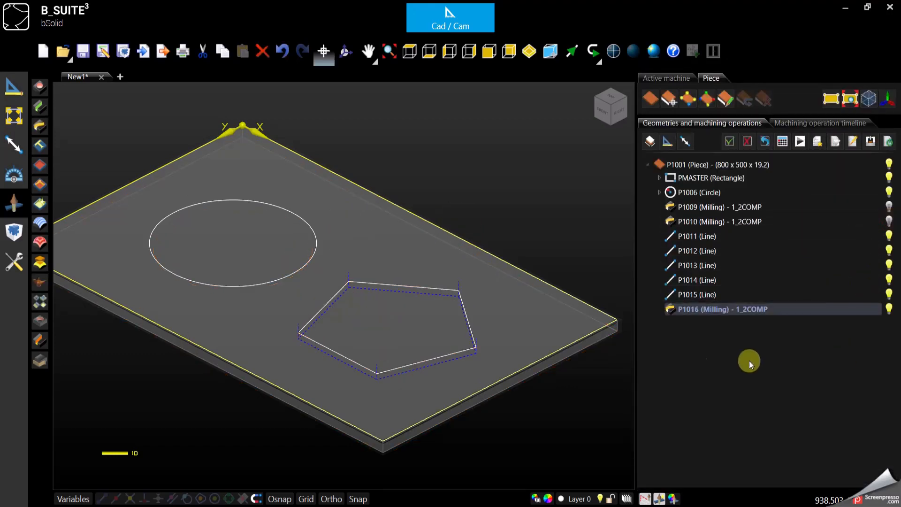
click(565, 196)
click(801, 142)
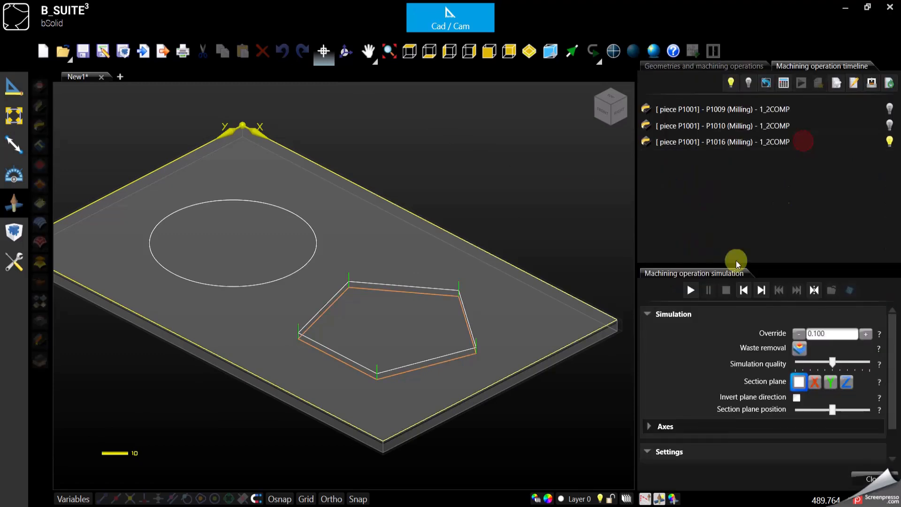
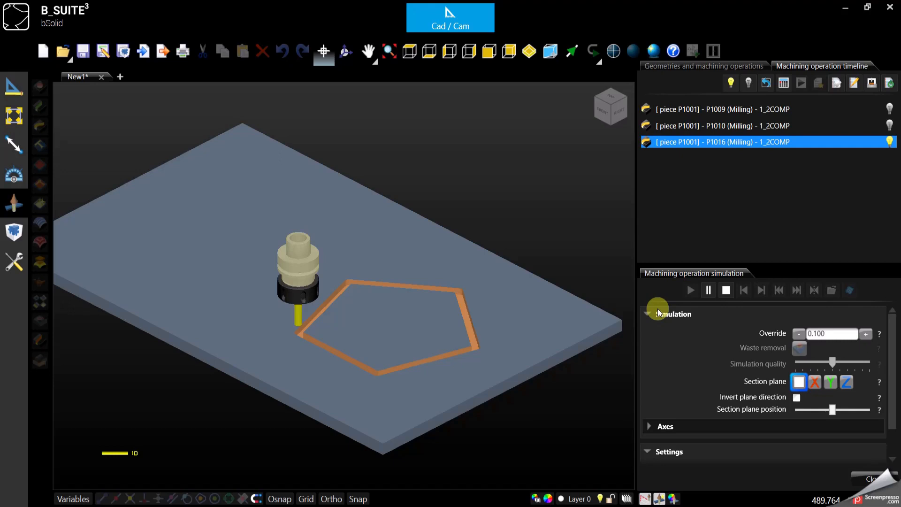
click(727, 290)
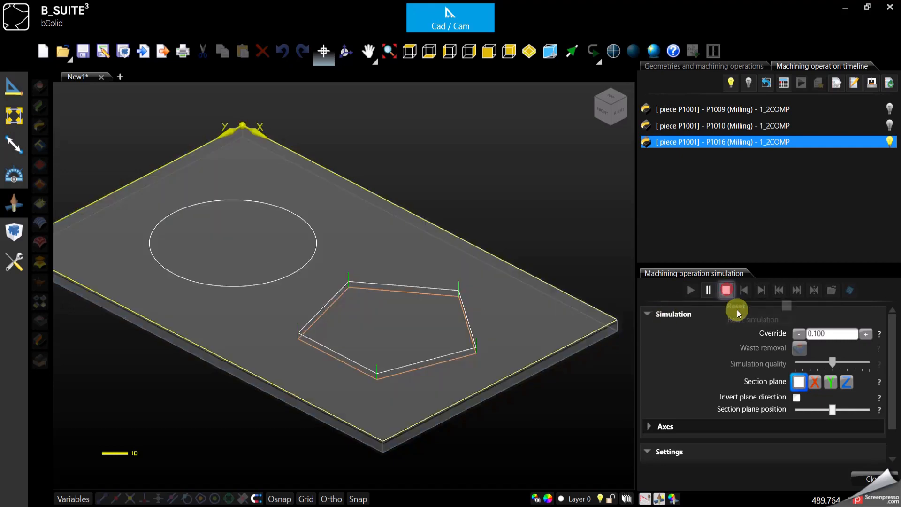
click(868, 478)
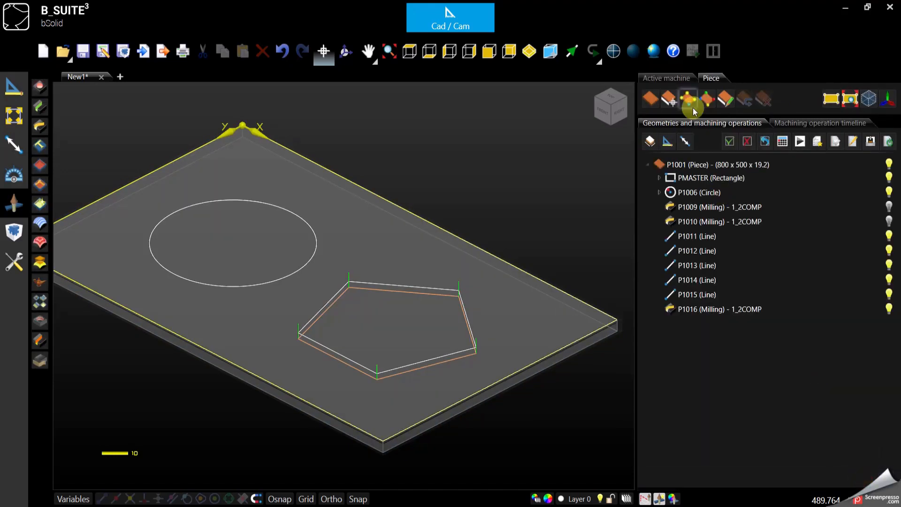
Reopen the pentagon milling, enable continuous machining in its machining data, calculate the toolpath and accept the operation
double_click(757, 310)
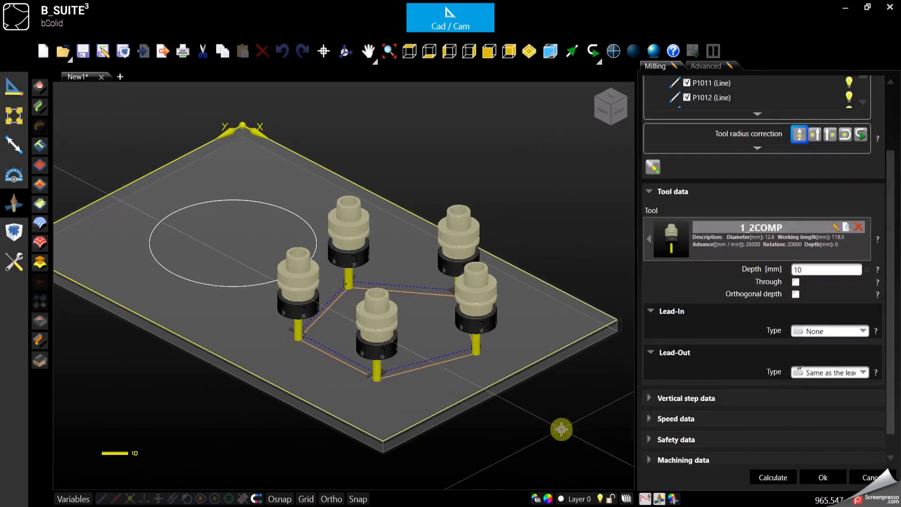
scroll(707, 328, down, 1)
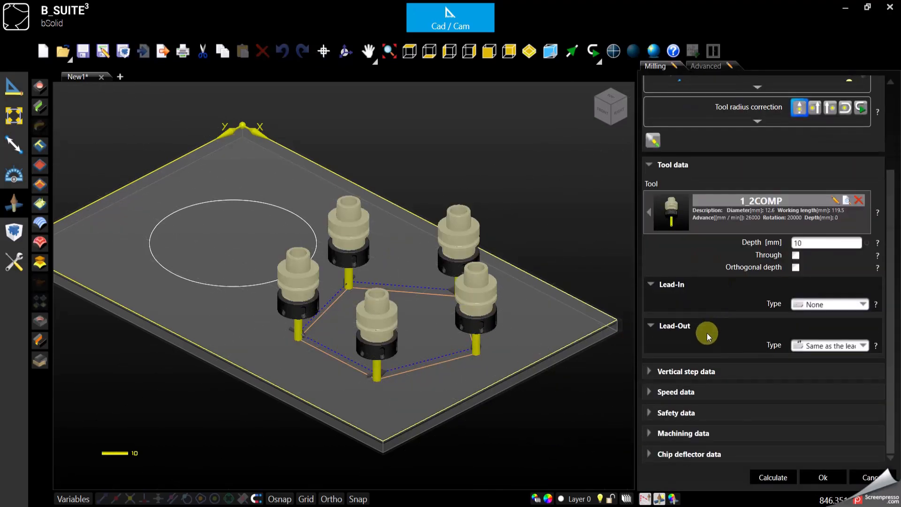
click(649, 434)
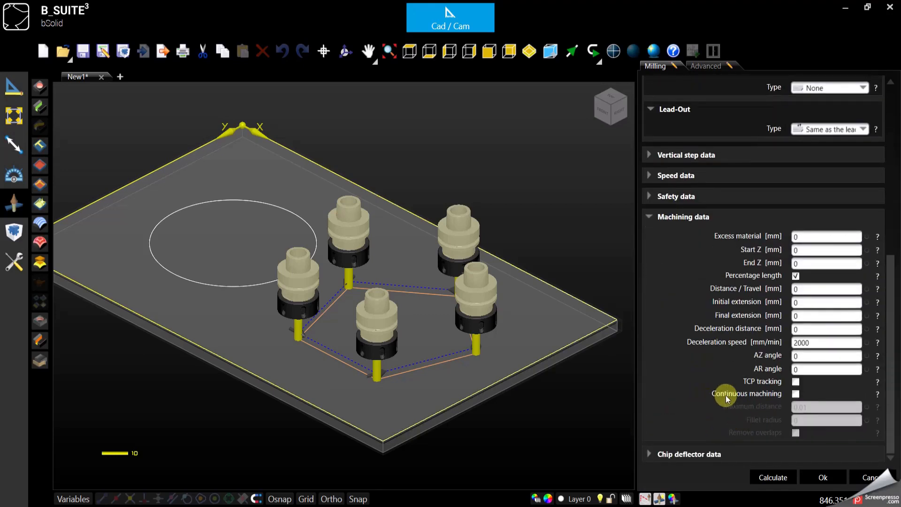
click(796, 395)
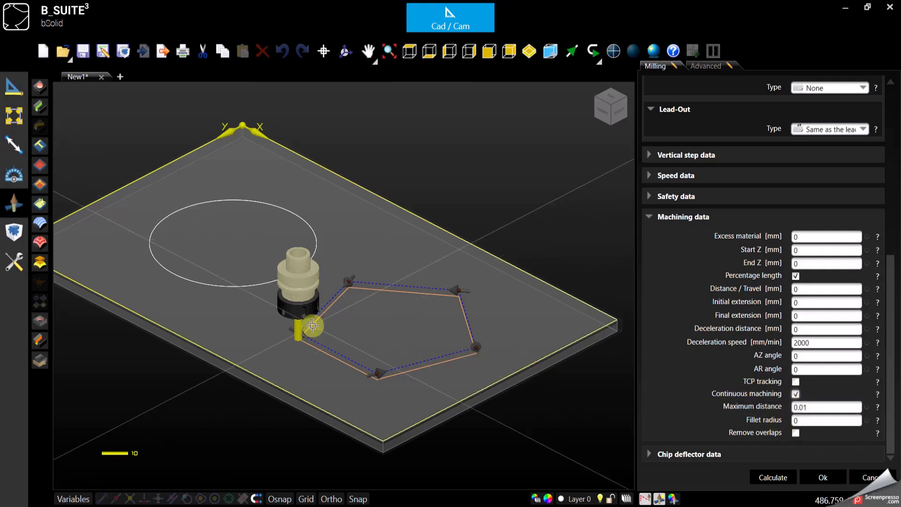
click(786, 477)
click(823, 478)
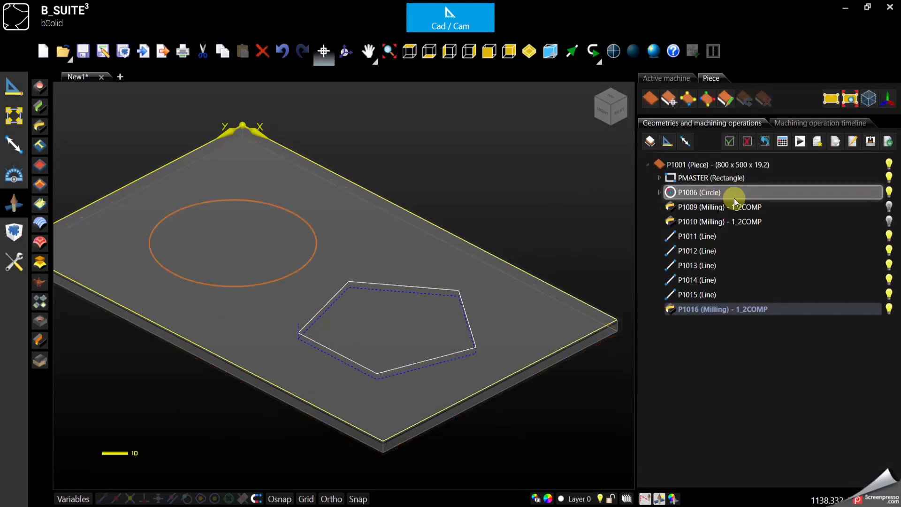
Simulate the pentagon milling with continuous machining enabled and stop the simulation once the tool has followed the lines
click(801, 140)
click(688, 290)
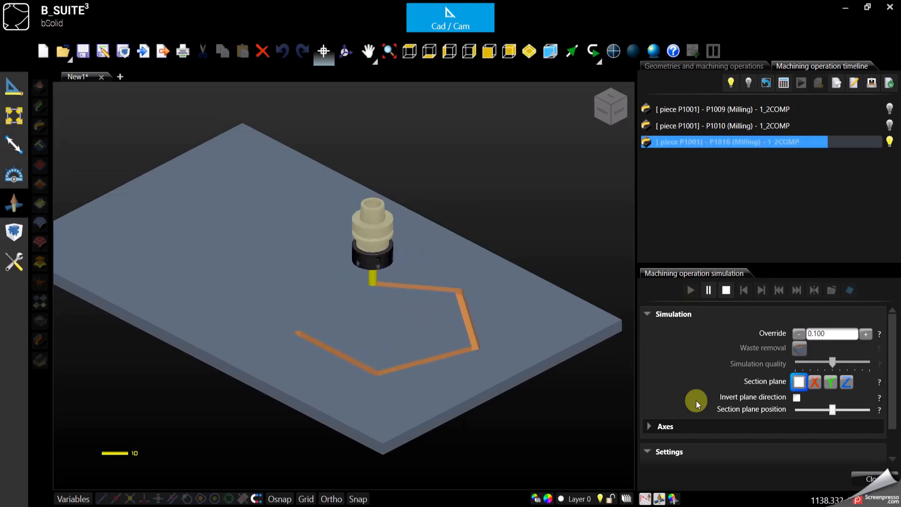
click(727, 291)
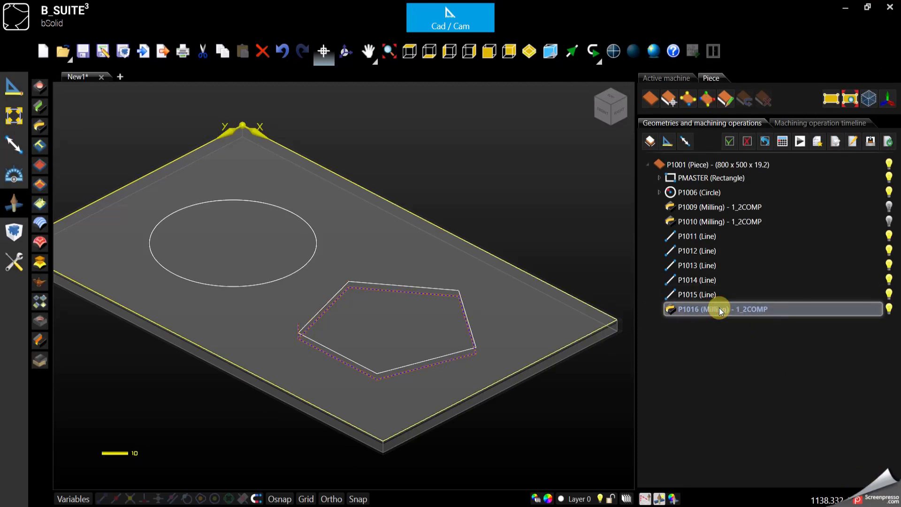
Reopen the pentagon milling and examine the maximum distance and fillet radius settings for continuous machining
double_click(721, 310)
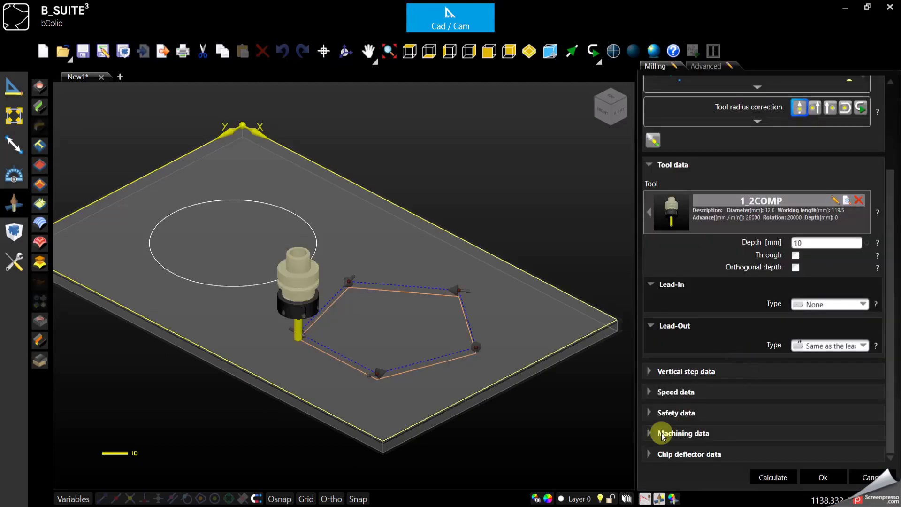
click(649, 433)
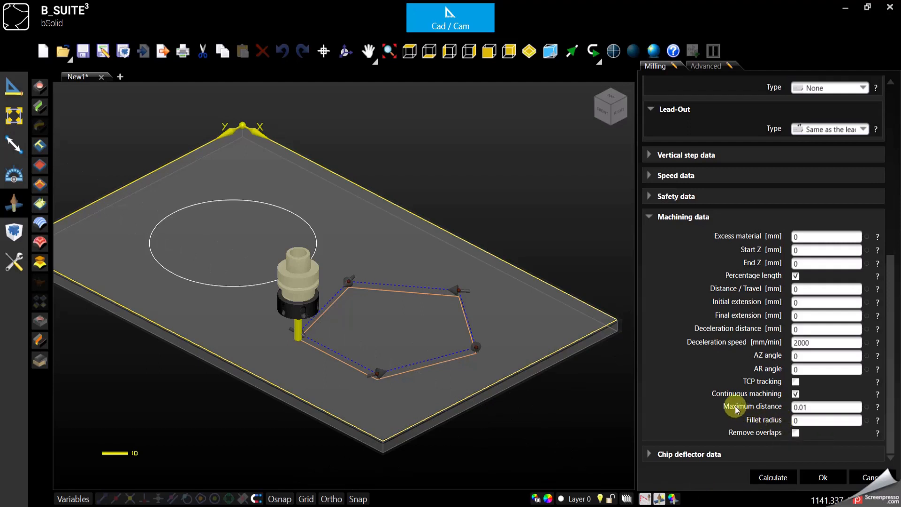
click(801, 406)
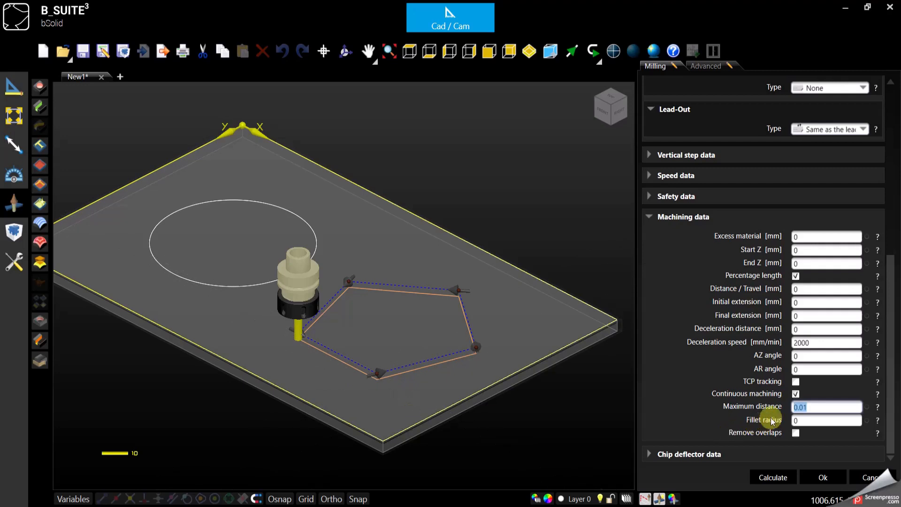
click(812, 407)
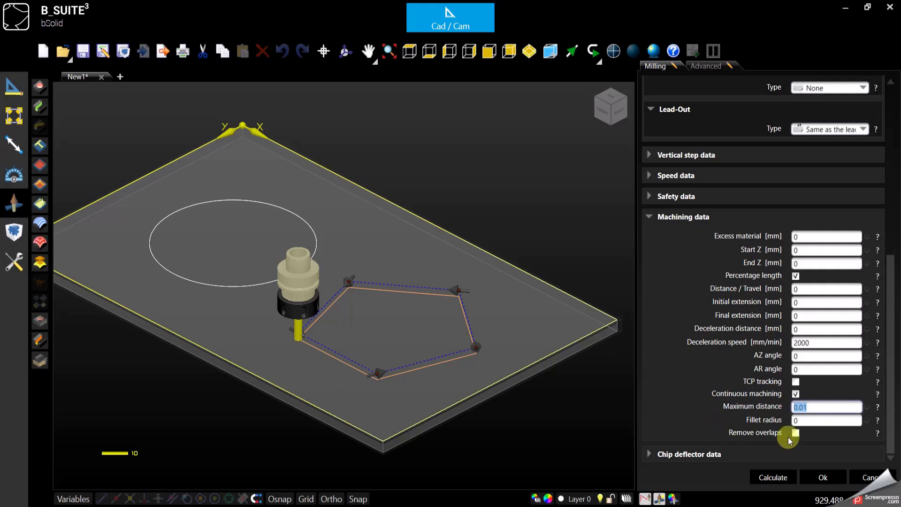
key(Tab)
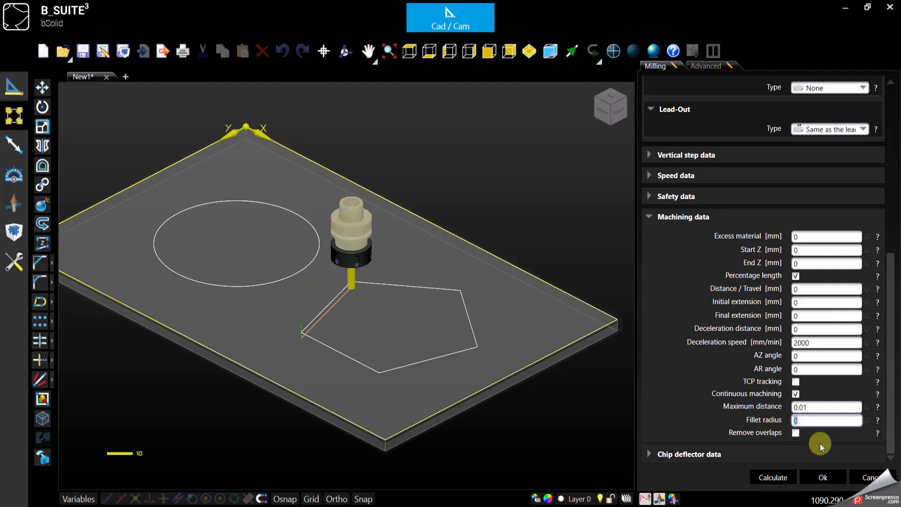
Reselect all five pentagon lines as the milling's geometry and expand its machining data
scroll(726, 304, up, 5)
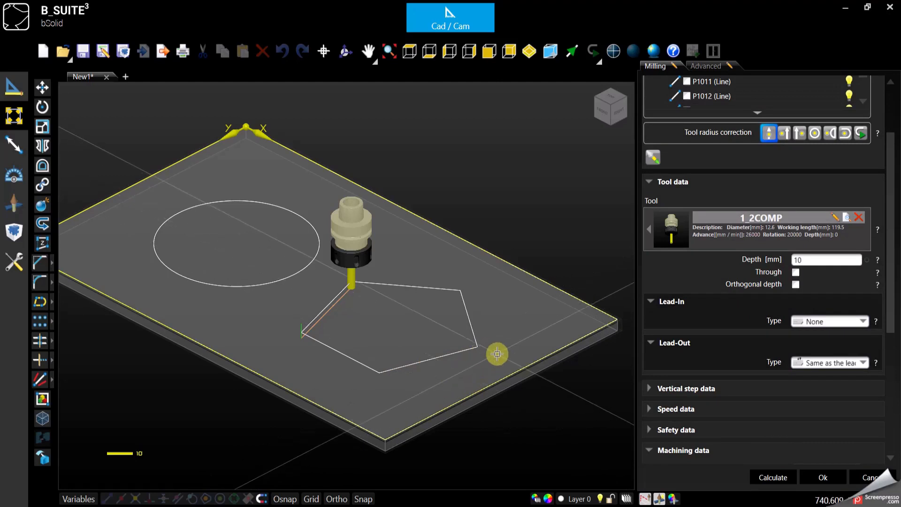
drag(498, 354, 291, 282)
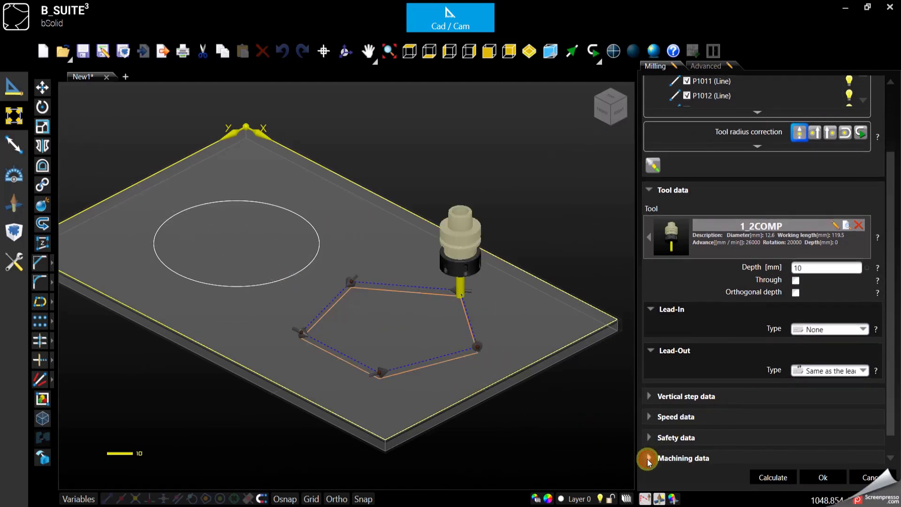
scroll(725, 390, down, 1)
click(647, 432)
scroll(751, 395, down, 7)
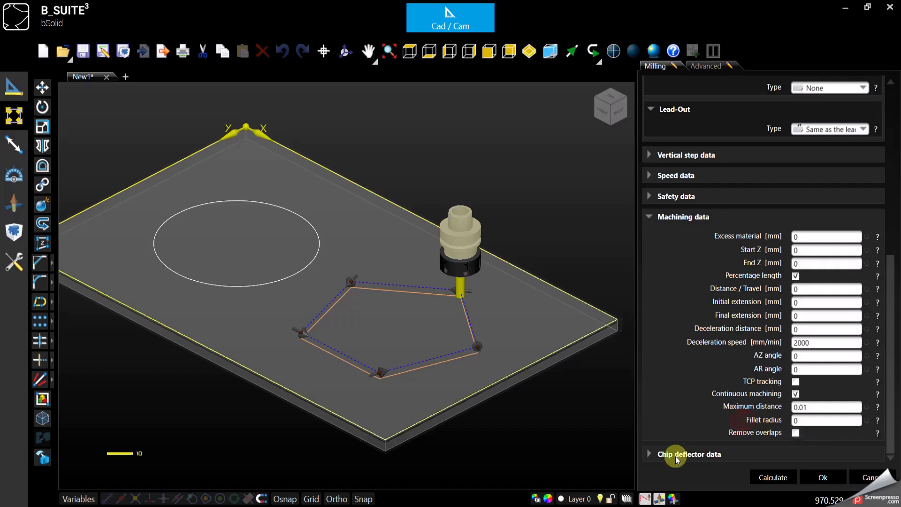
Enable the chip deflector for the pentagon milling, examine its distance settings, and disable it again
scroll(686, 403, down, 2)
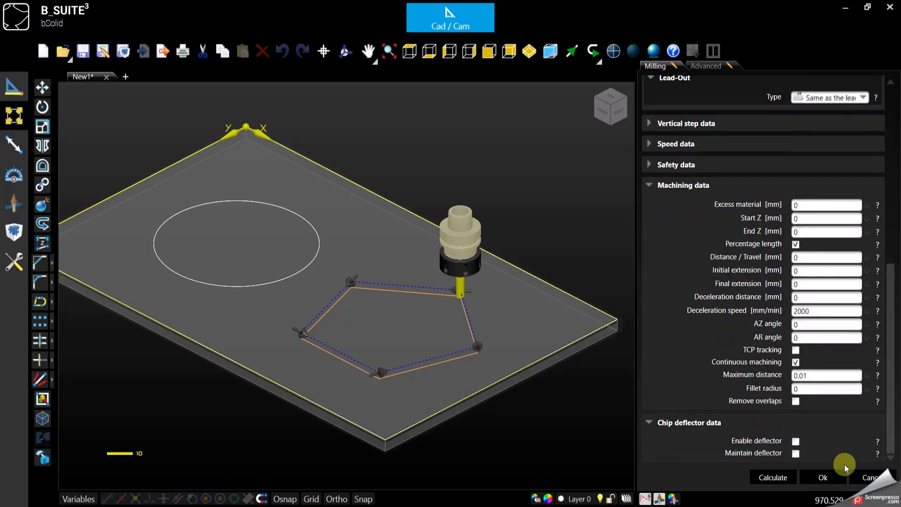
click(795, 441)
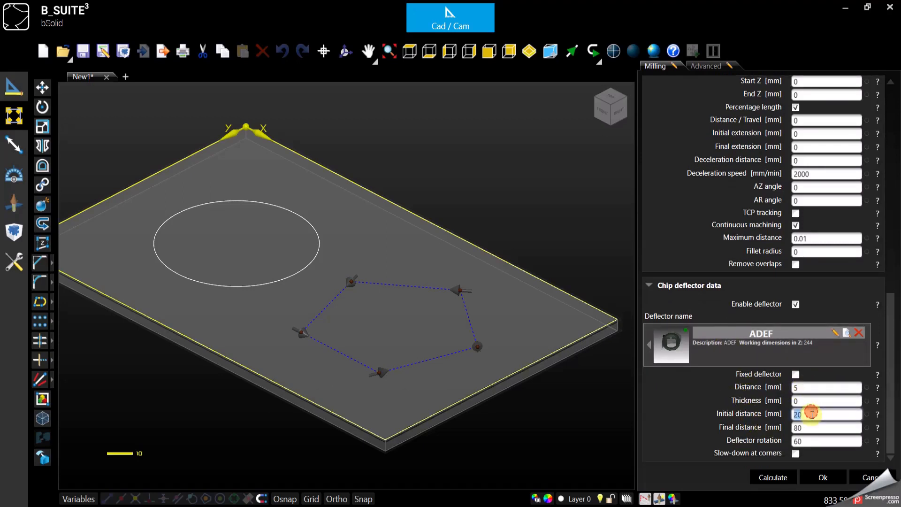
click(805, 427)
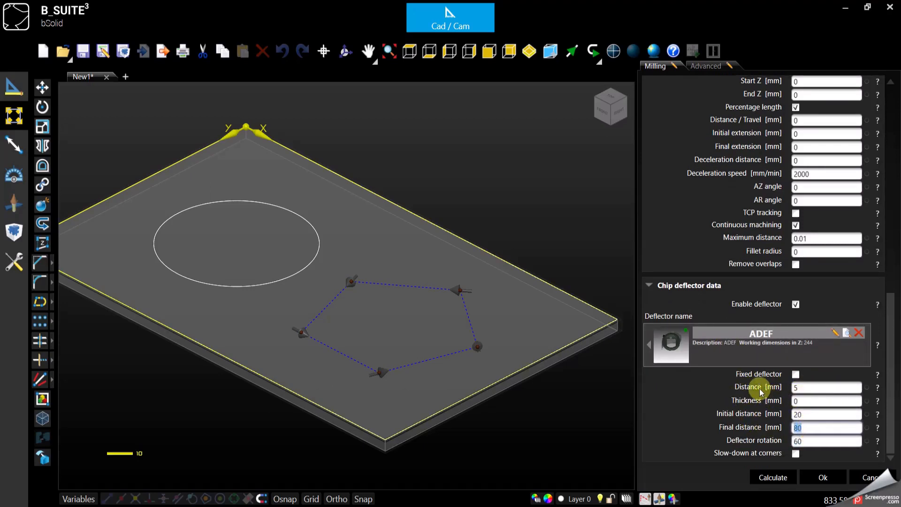
click(808, 387)
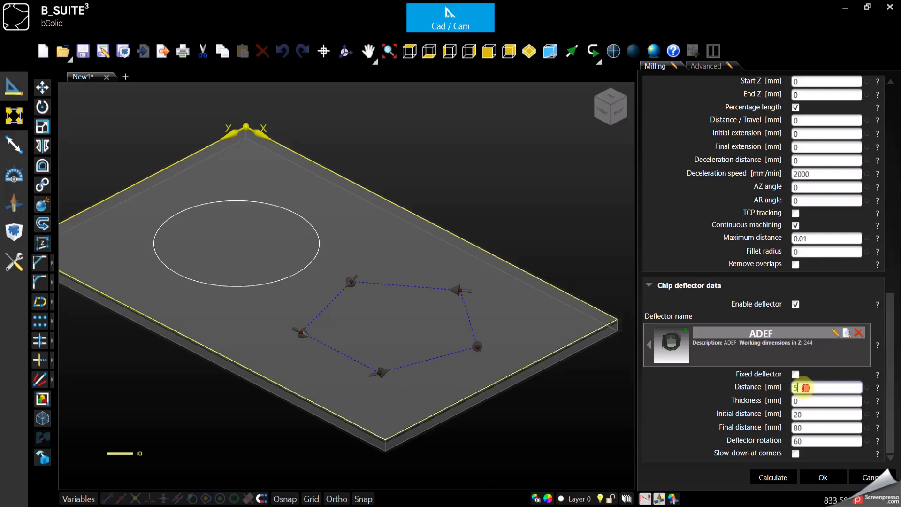
double_click(801, 386)
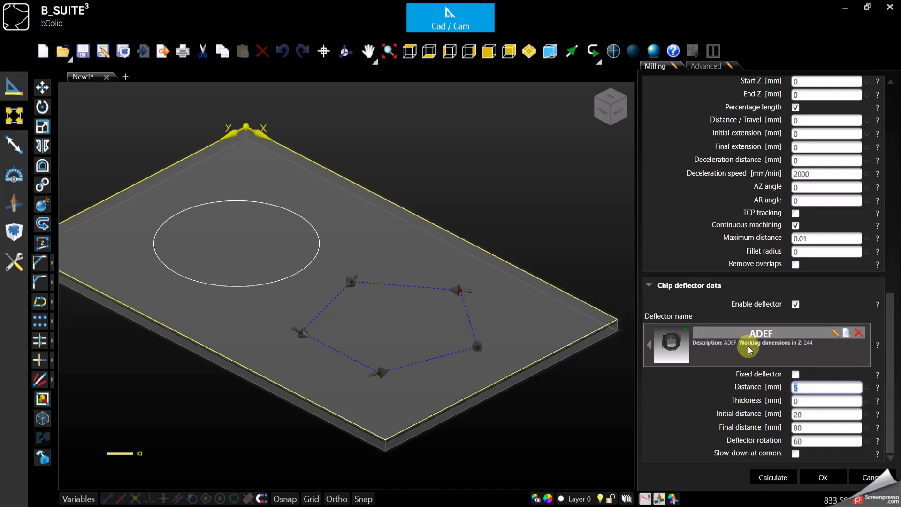
click(654, 285)
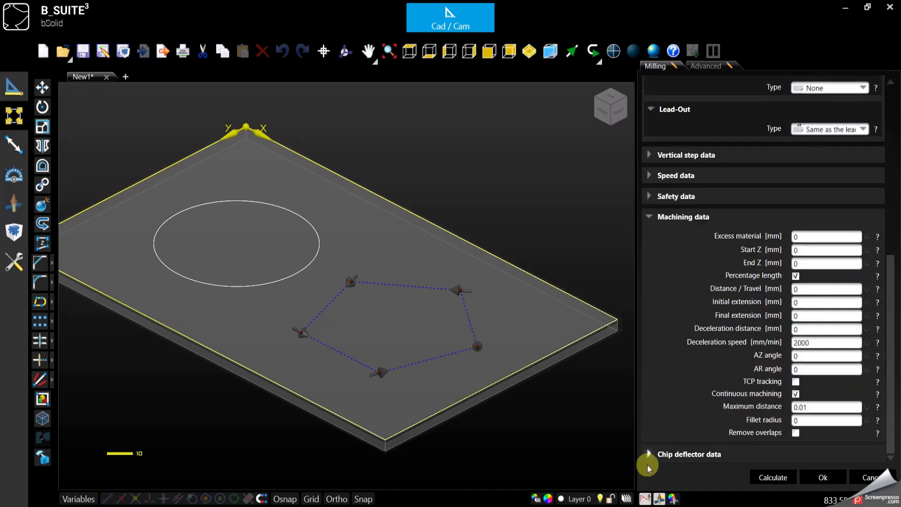
click(651, 454)
click(796, 304)
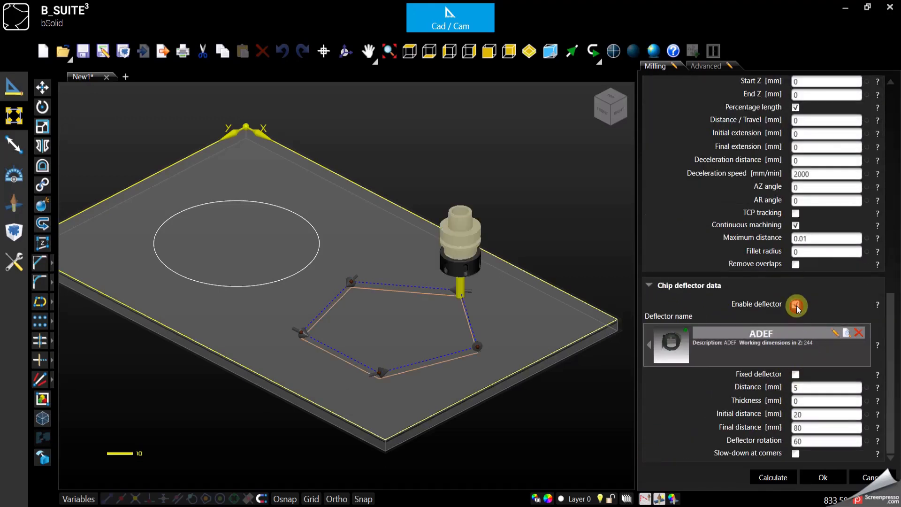
Review the milling's additional machining data, including hood position and spindle, and accept the operation
scroll(744, 298, up, 5)
click(711, 65)
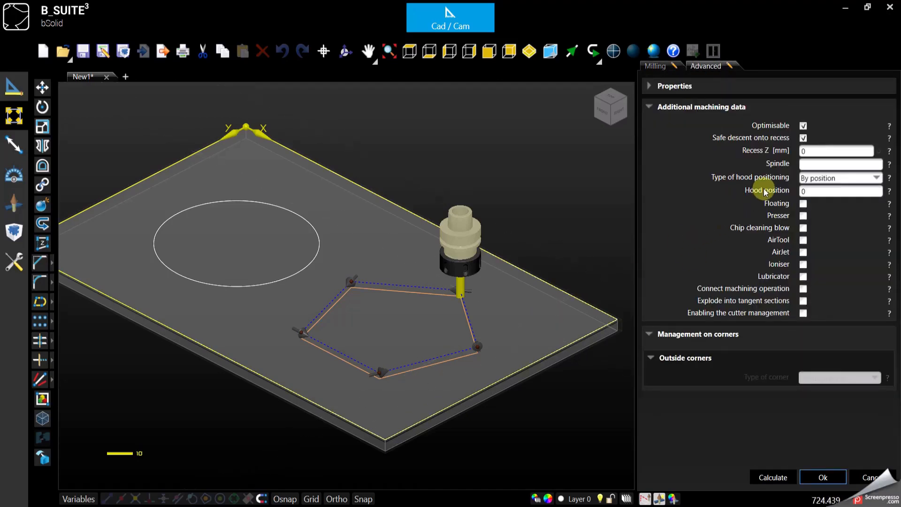
click(809, 192)
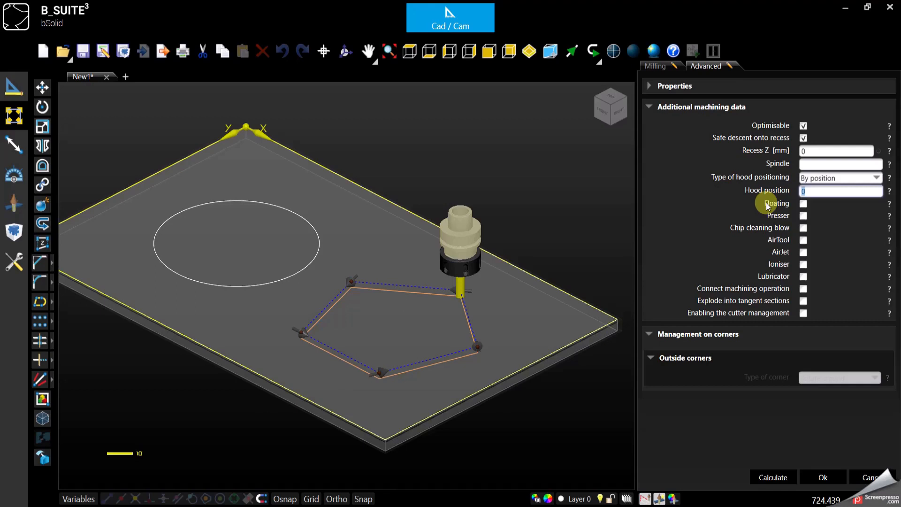
click(805, 164)
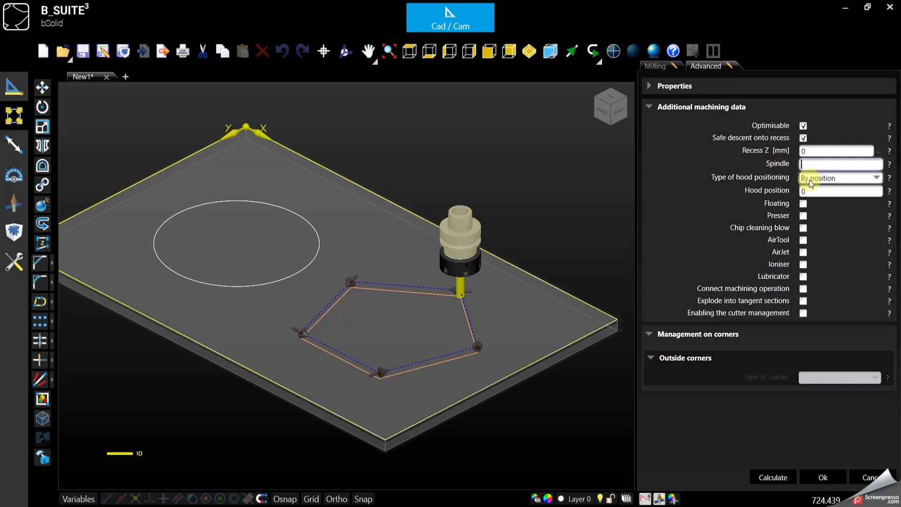
click(812, 160)
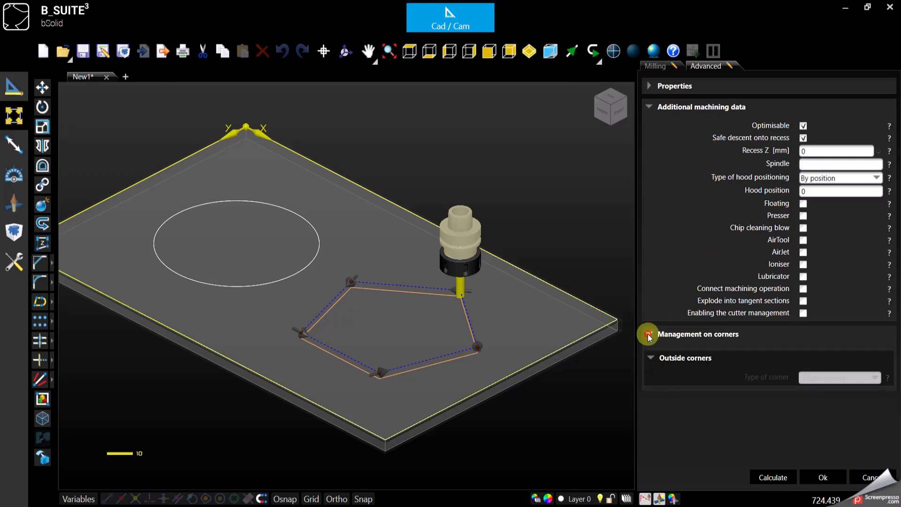
click(821, 479)
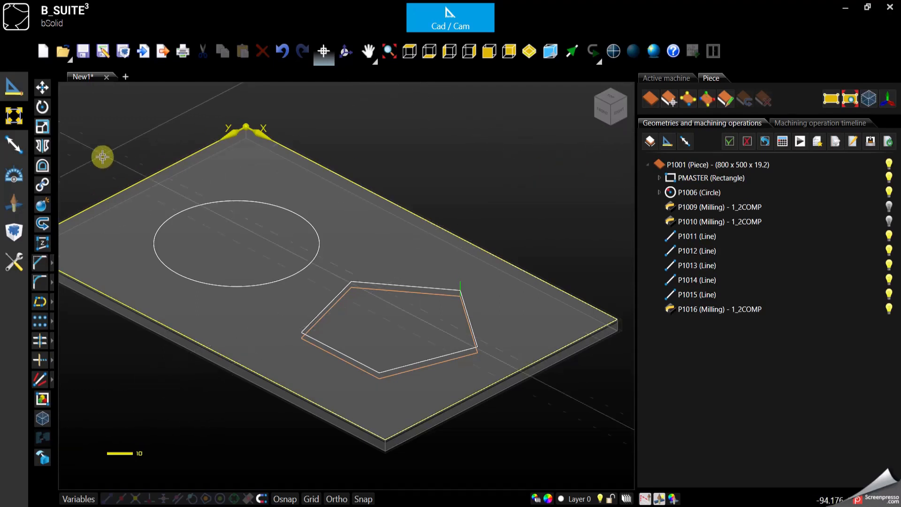
Bring up the machining operations and start a 3D engraving
click(14, 206)
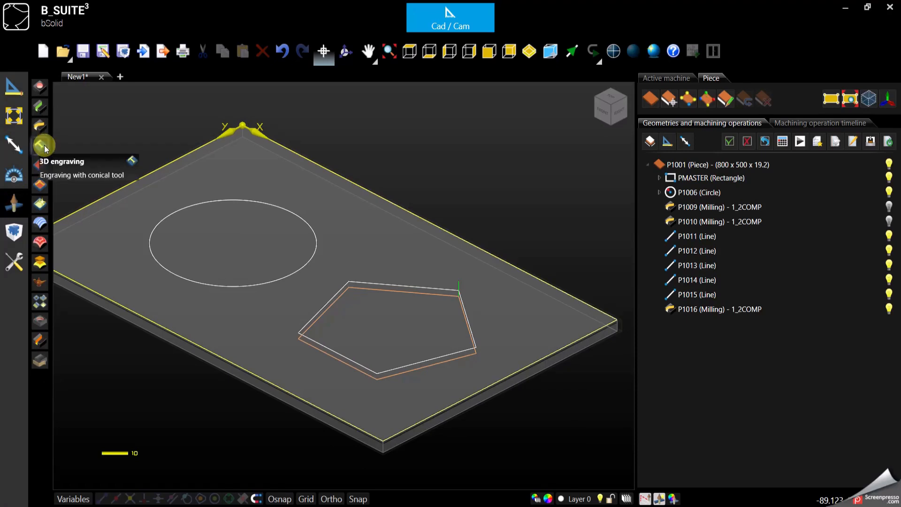
click(42, 147)
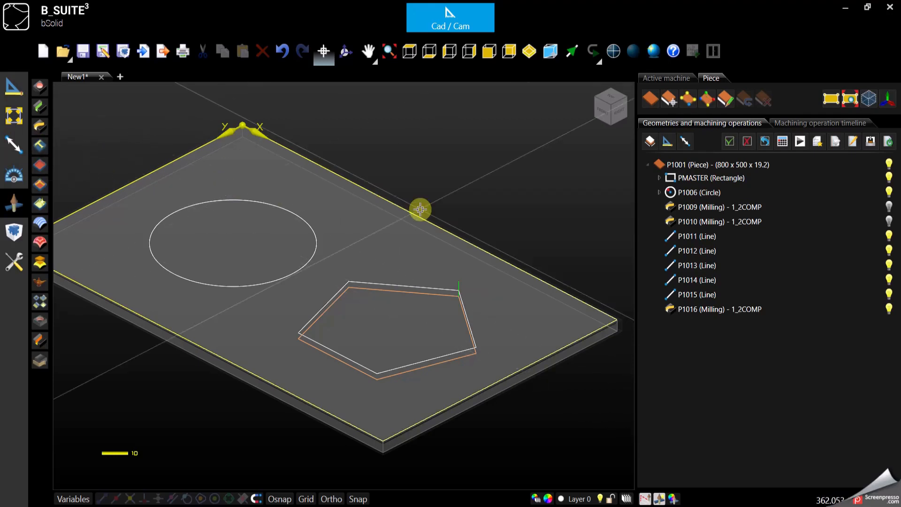